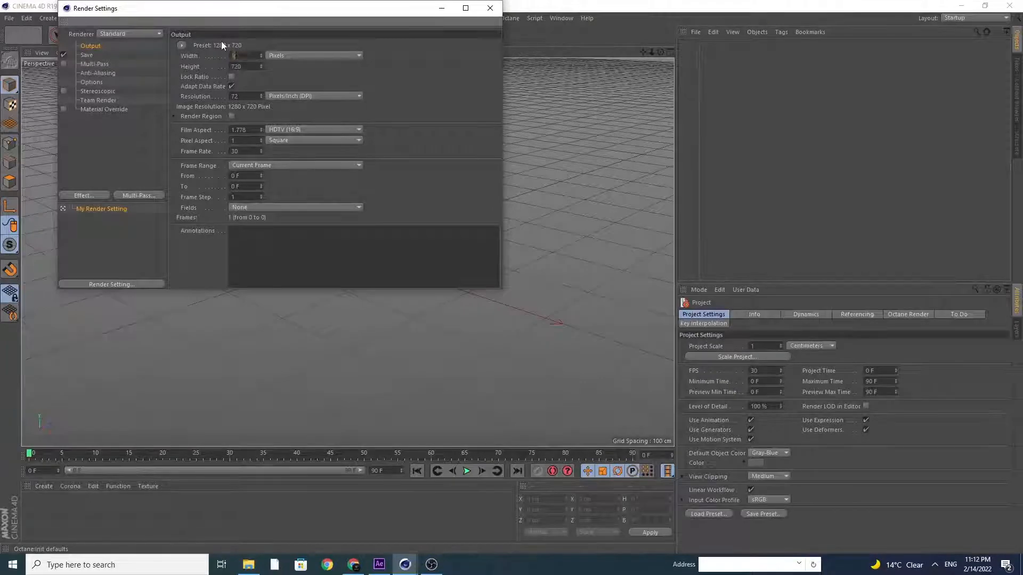
- Set the render output size to 1920 by 1080 pixels and close the render settings
text(920)
key(Tab)
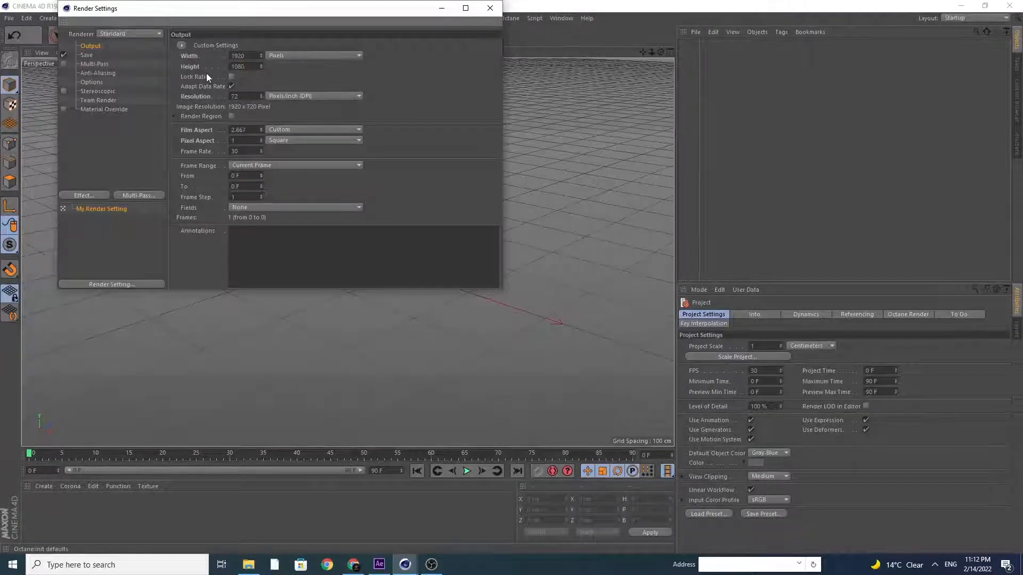
text(1080)
key(Return)
click(490, 8)
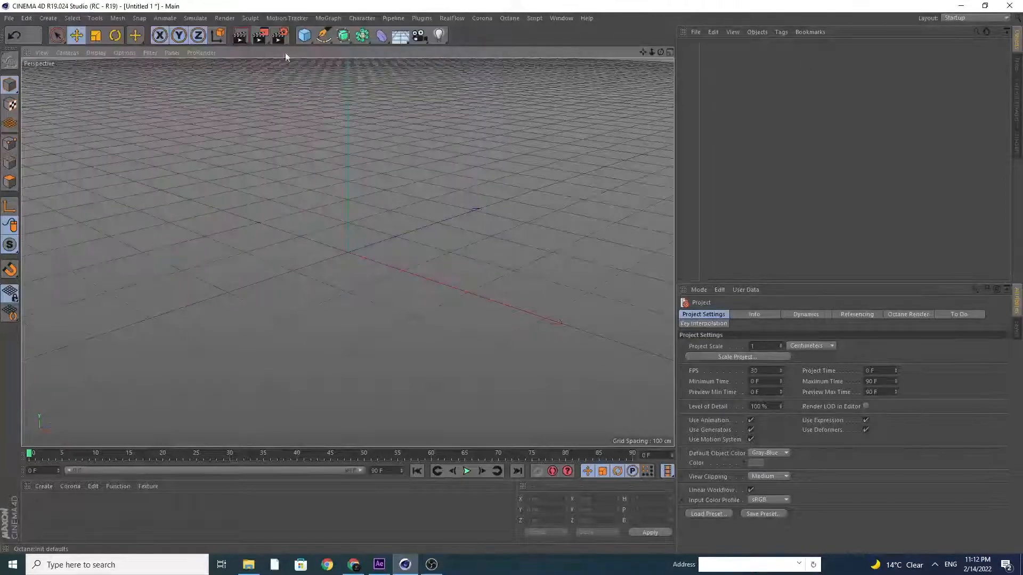
- Add a plane primitive and make a new Displacer deformer its child
click(305, 35)
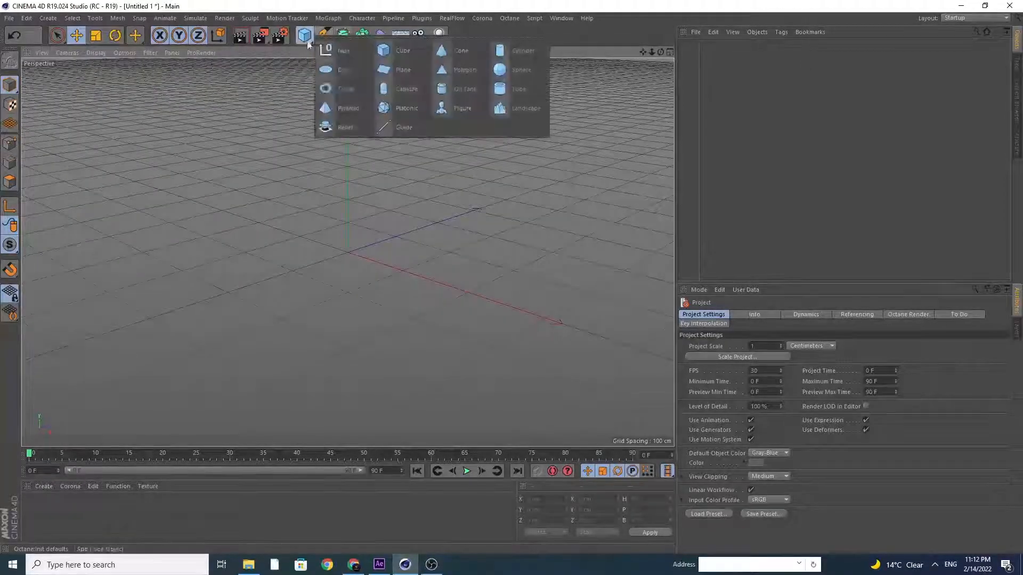
click(404, 80)
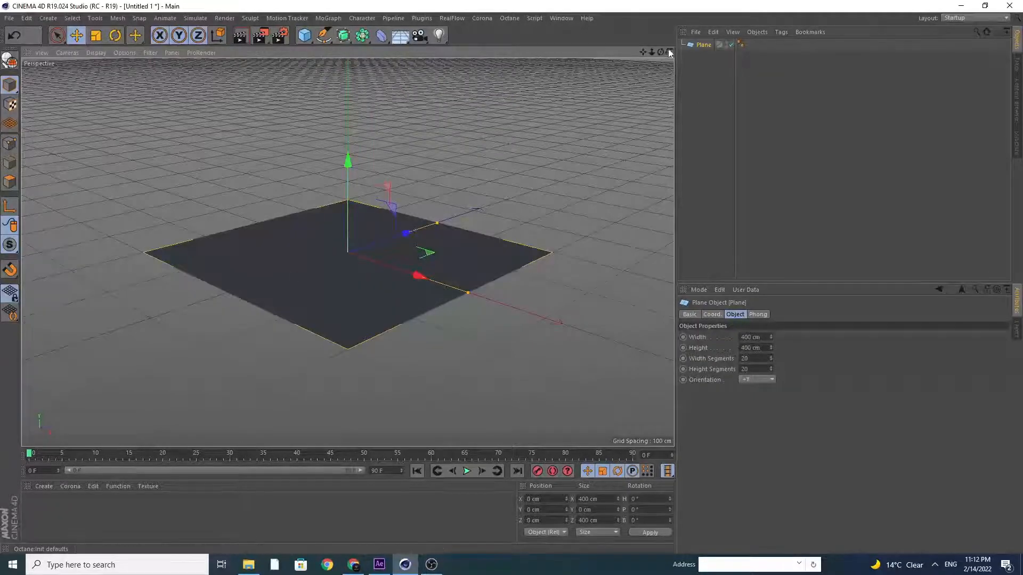
drag(660, 52, 580, 120)
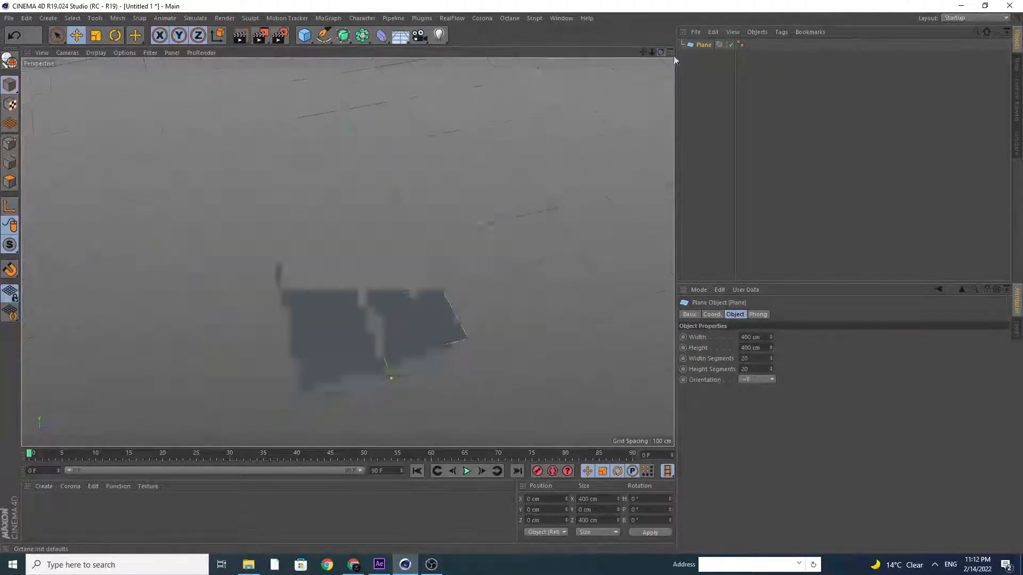
click(382, 35)
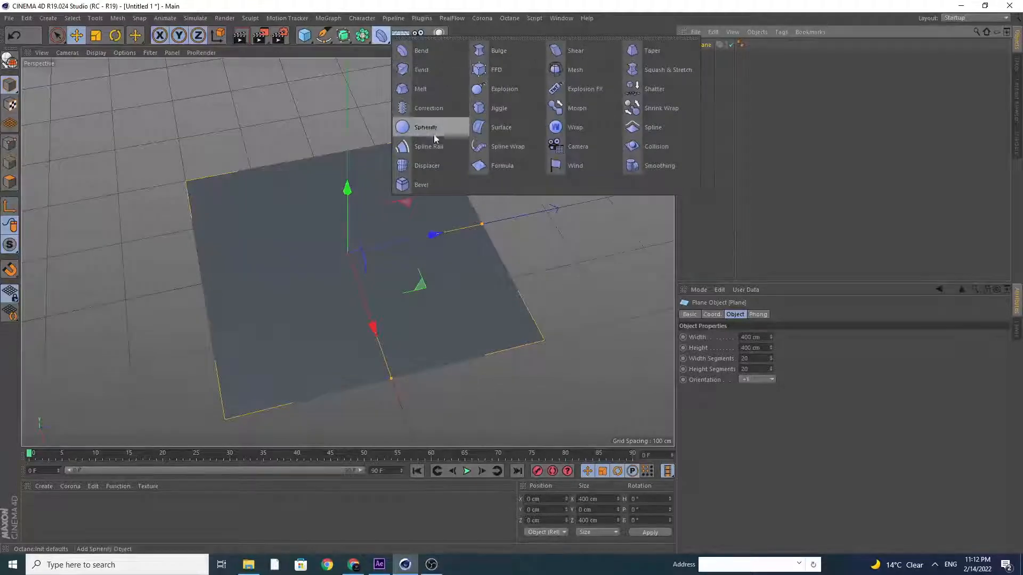
click(441, 165)
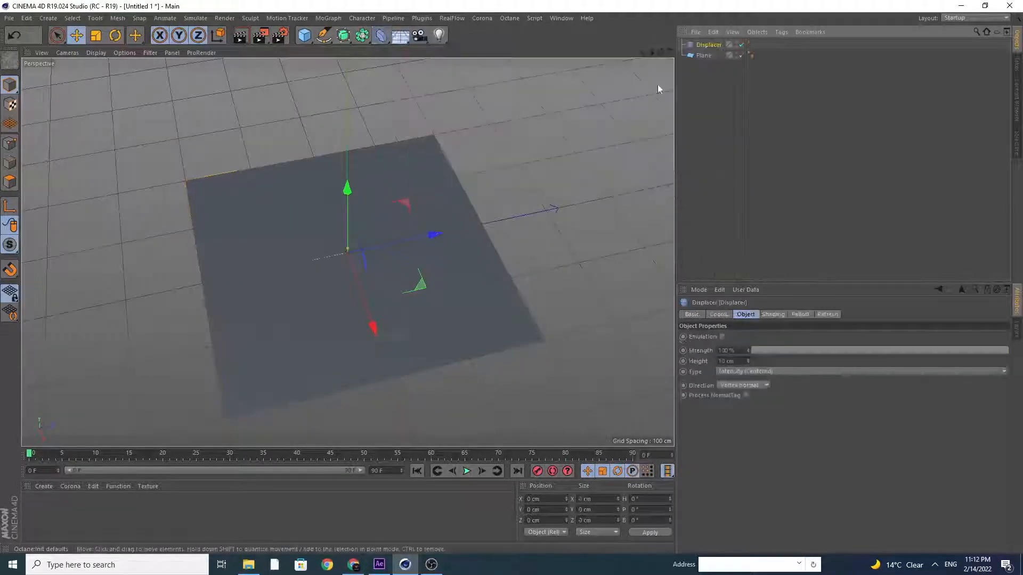
drag(708, 57, 708, 56)
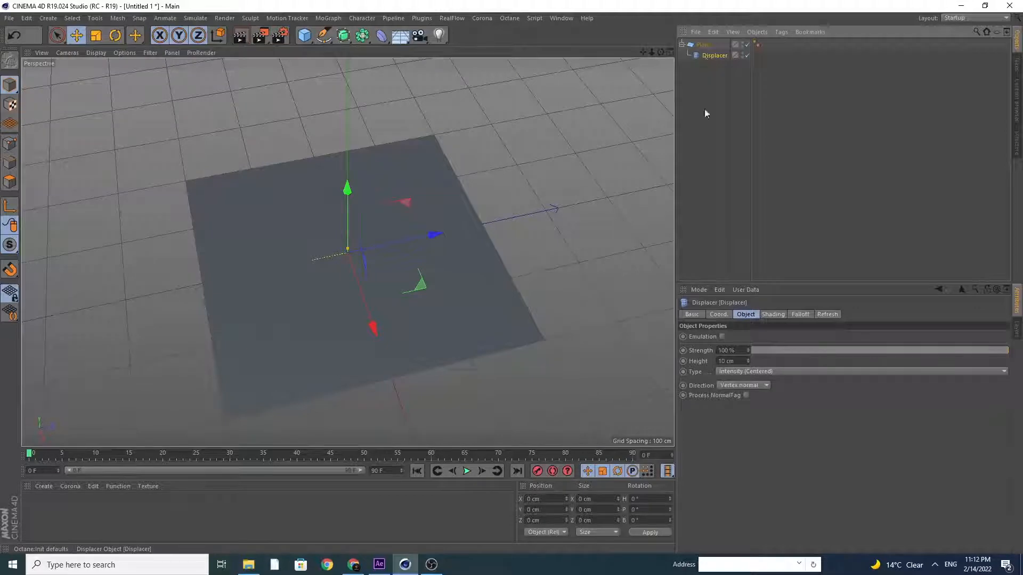
- Load a Noise shader into the Displacer's shading and set its noise type to Gaseous
click(768, 315)
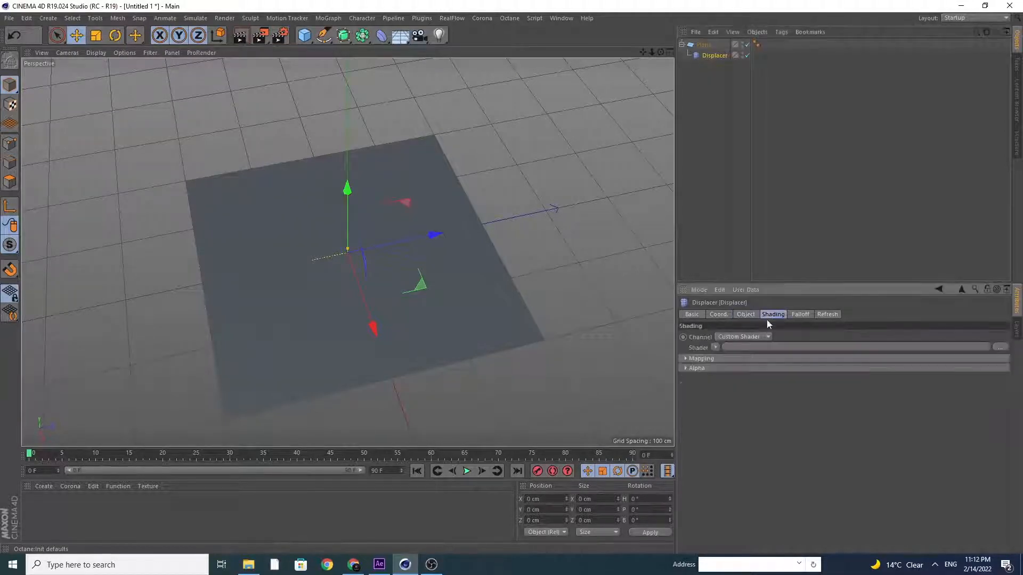
click(717, 347)
click(739, 181)
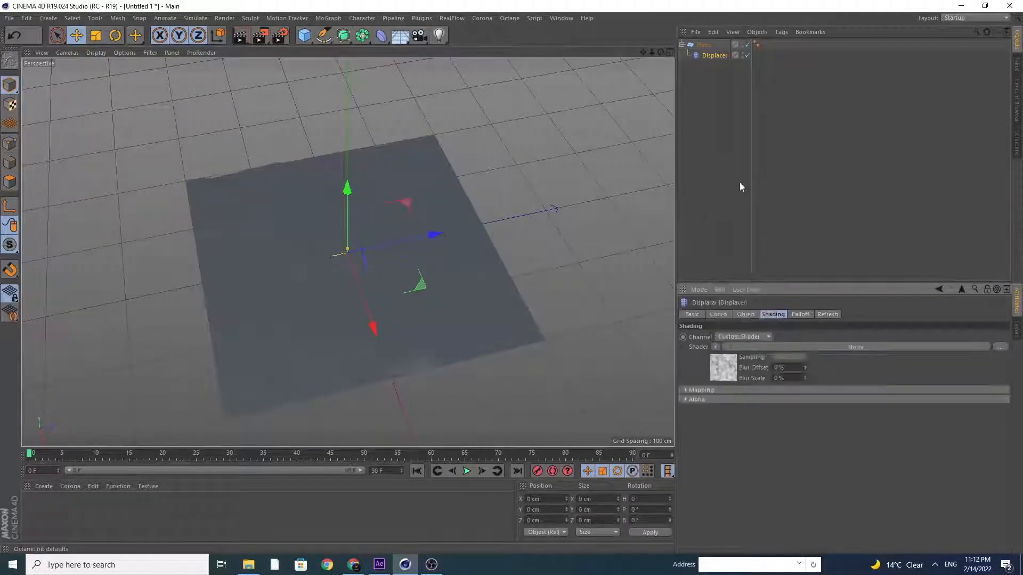
click(726, 373)
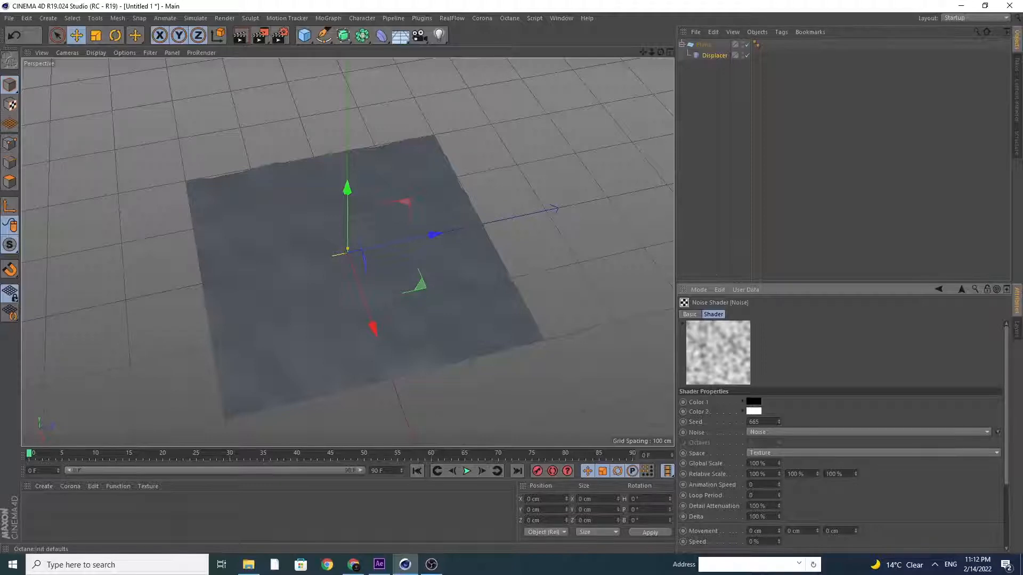
click(779, 434)
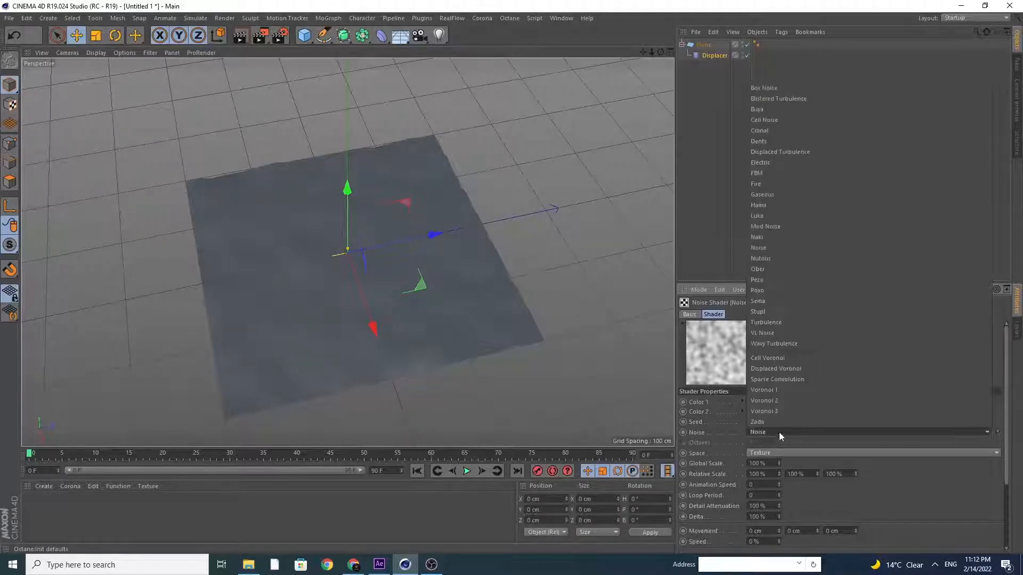
click(761, 194)
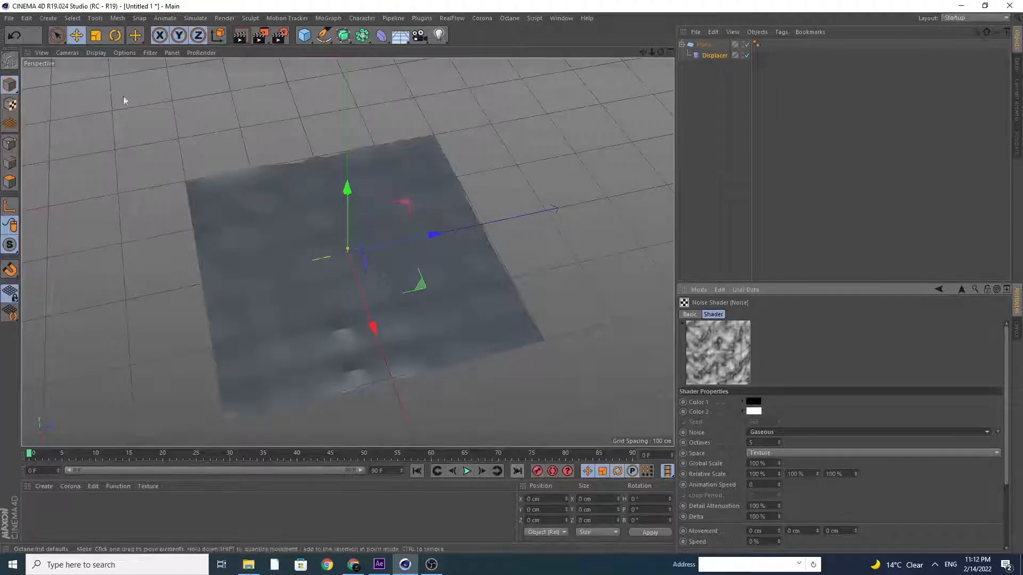
- Show the viewport shading with mesh lines and set the plane's width and height segments to 200
click(97, 53)
click(111, 78)
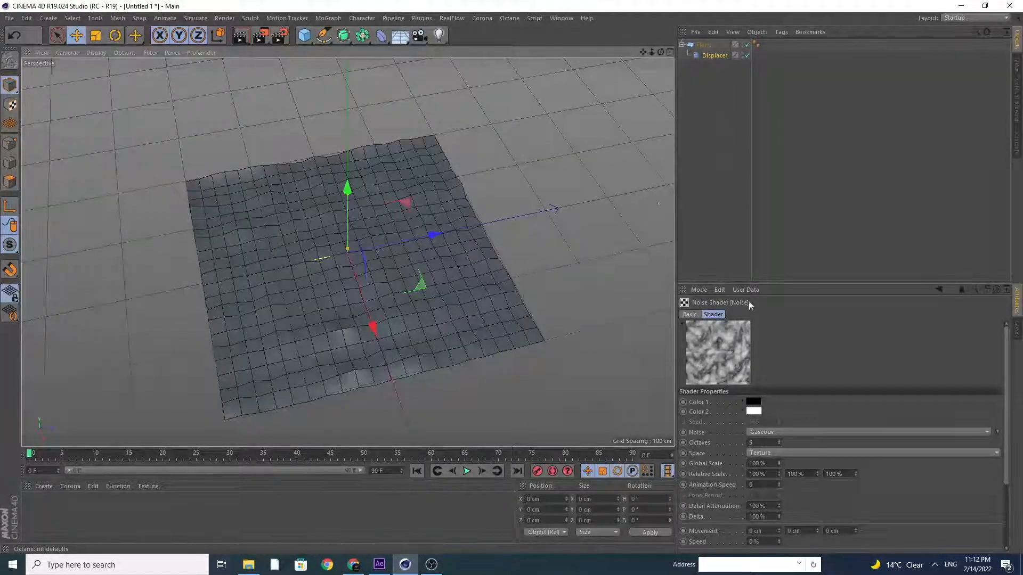
click(703, 45)
click(756, 358)
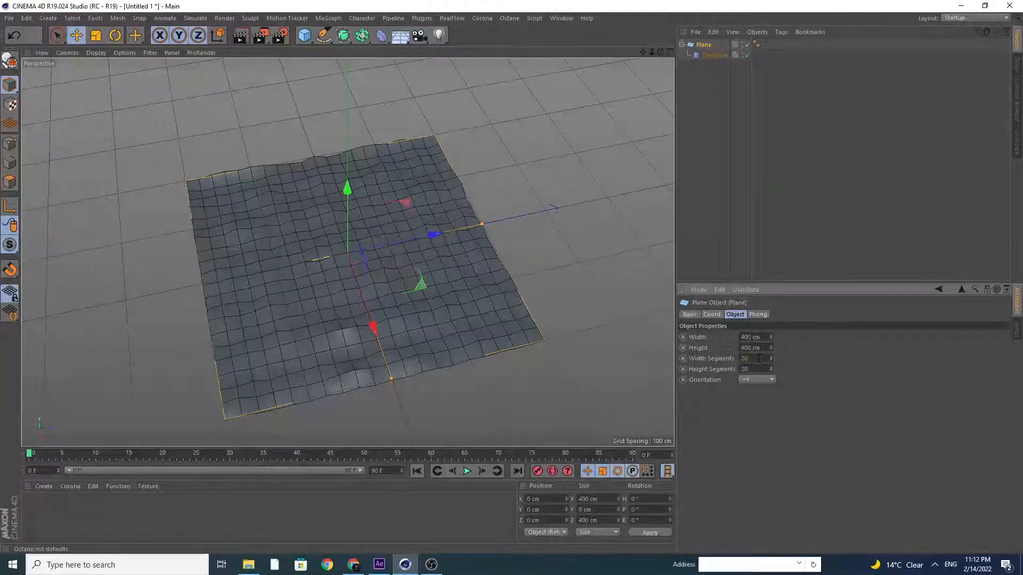
click(759, 370)
text(0)
click(731, 427)
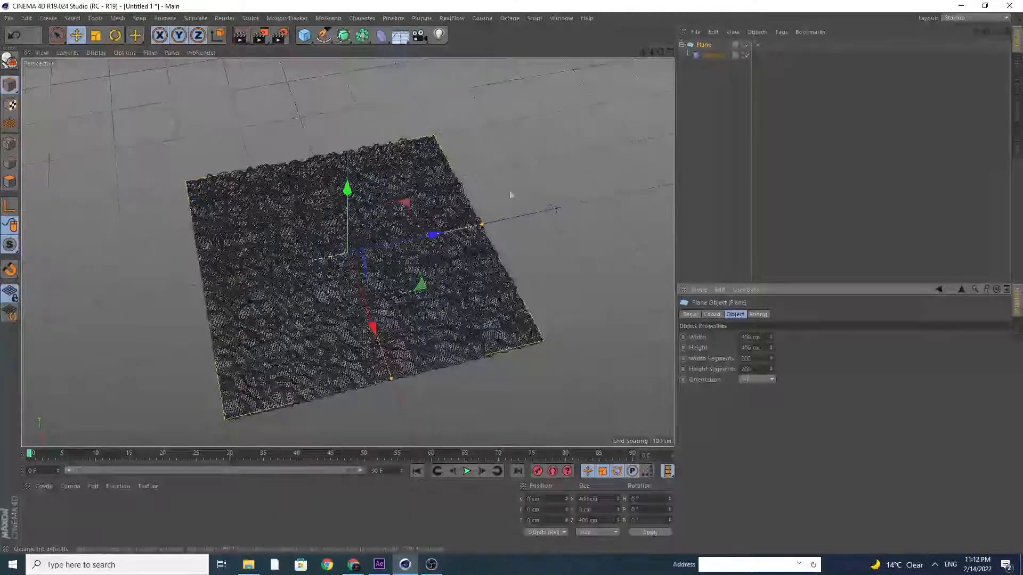
- Set the Octaves of the Displacer's noise shader to 1
drag(652, 52, 662, 54)
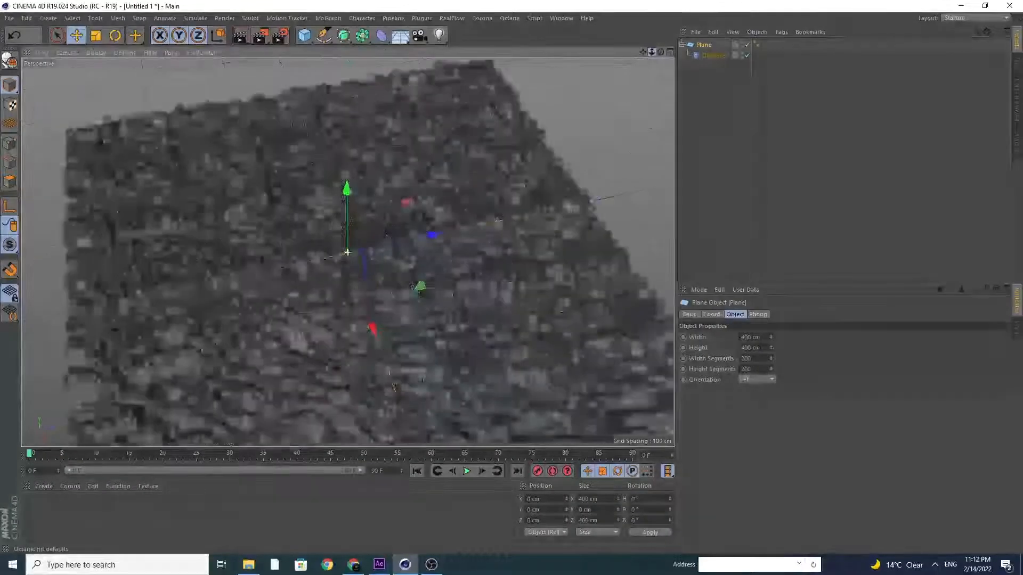
click(707, 55)
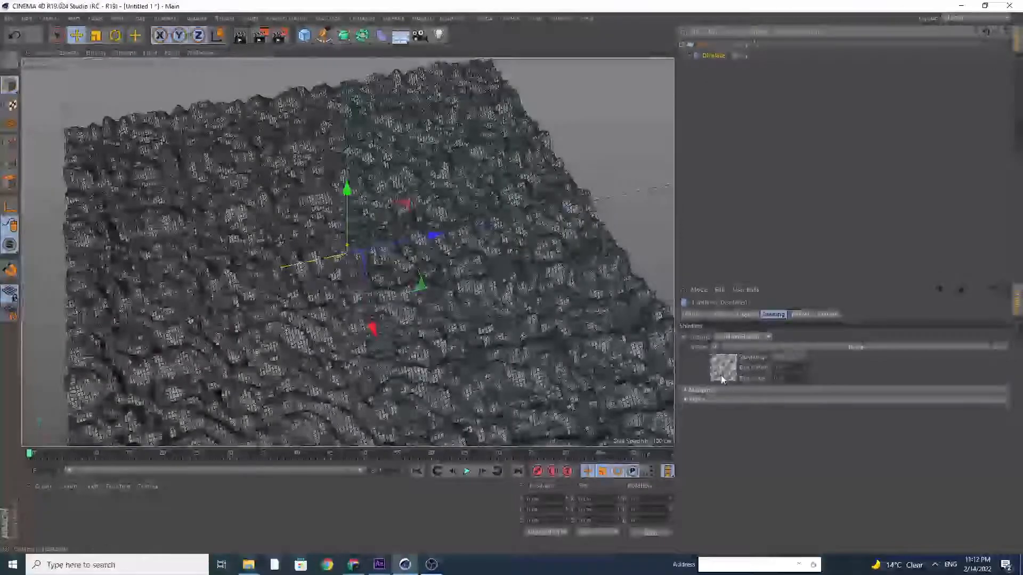
click(721, 376)
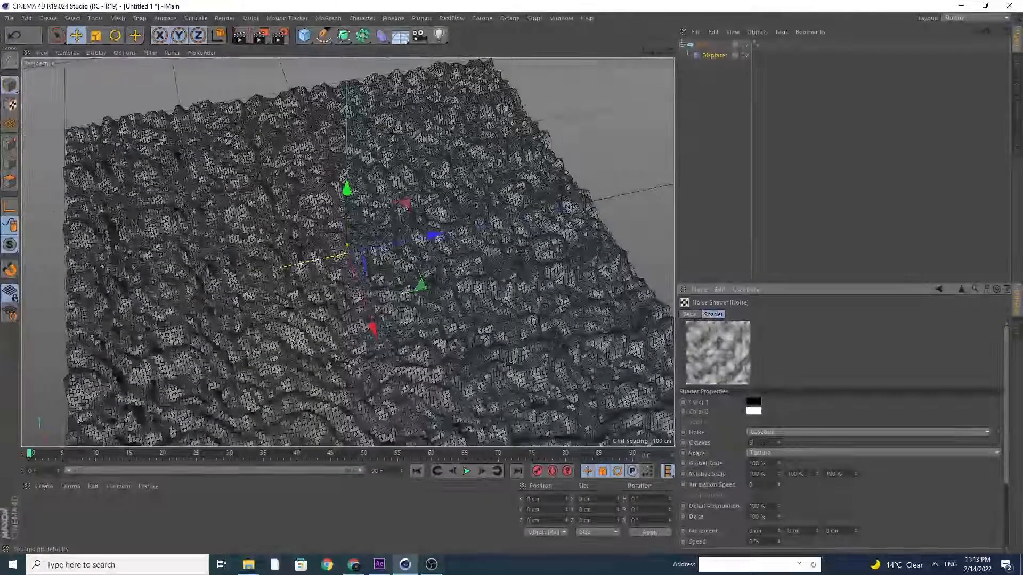
text(1)
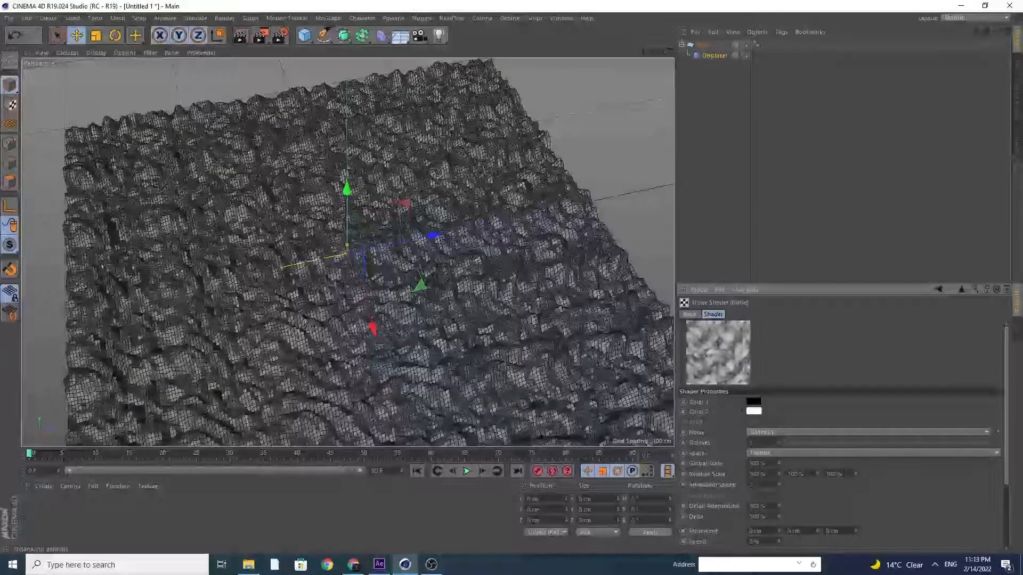
key(Return)
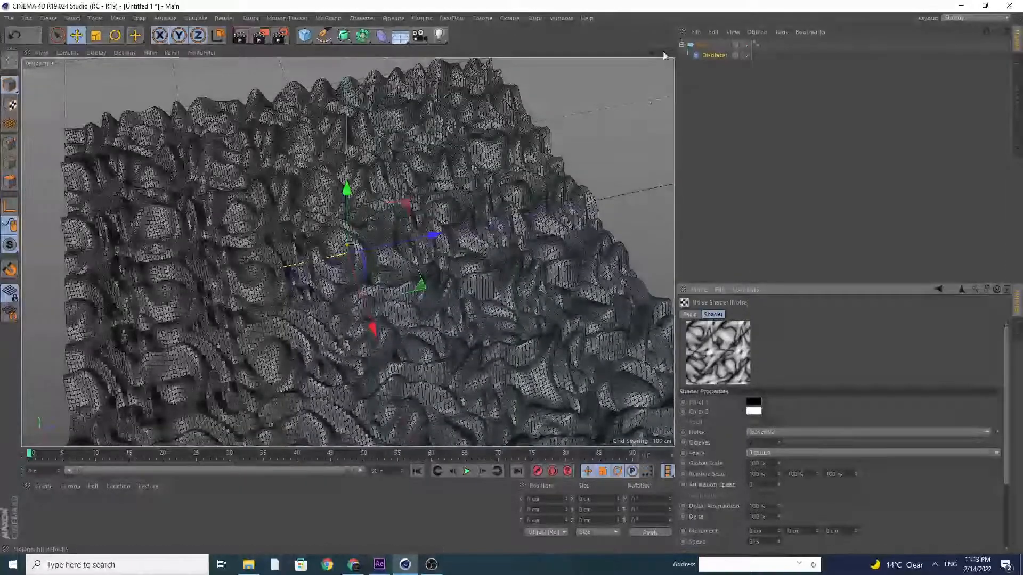
- Set the noise shader's Global Scale to 450%
mouse_move(661, 52)
mouse_down()
mouse_move(644, 51)
mouse_move(628, 31)
mouse_move(628, 10)
mouse_move(662, 56)
mouse_up()
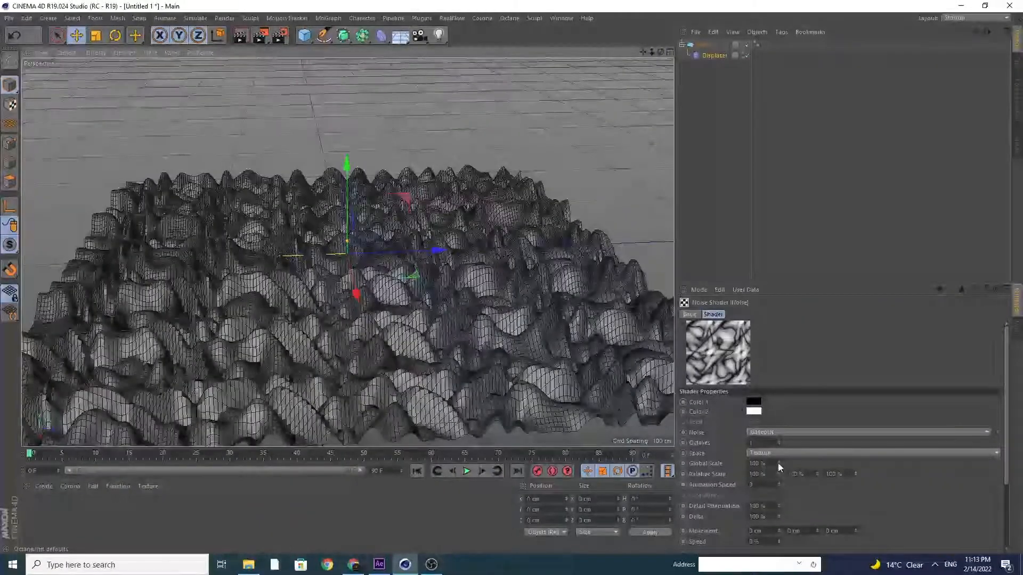
mouse_move(779, 464)
mouse_down()
mouse_move(779, 453)
mouse_move(778, 463)
mouse_up()
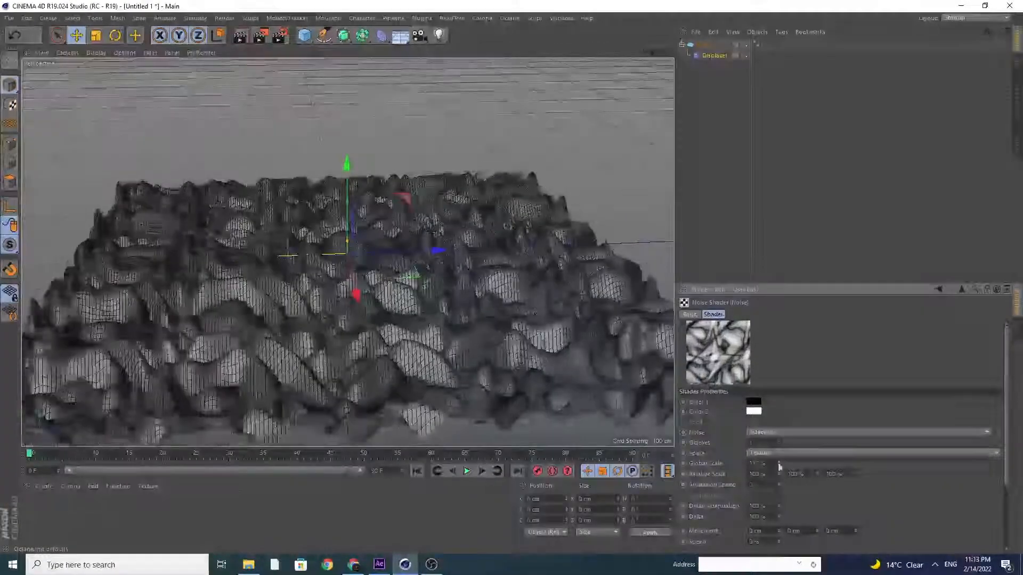
text(450)
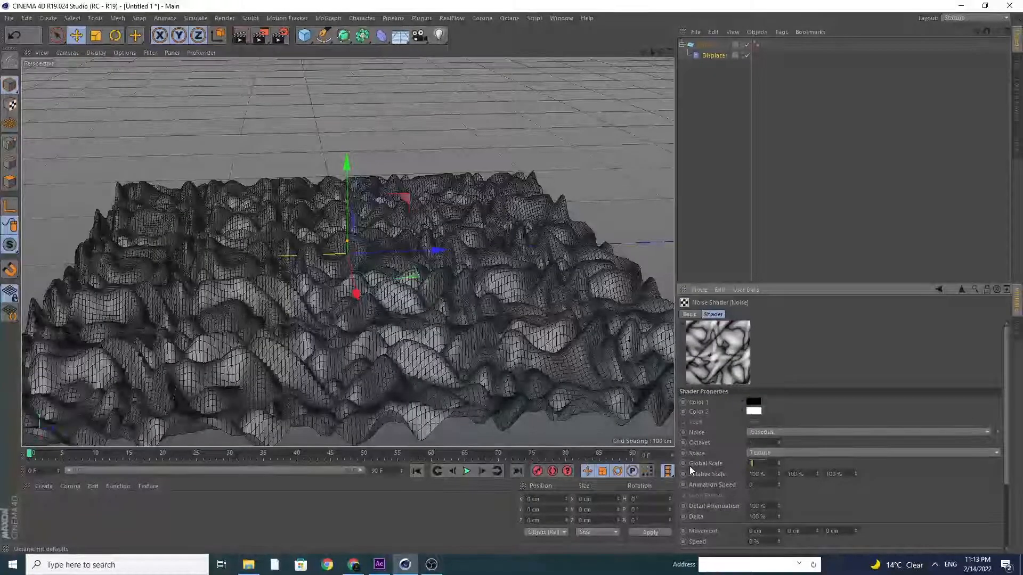
key(Return)
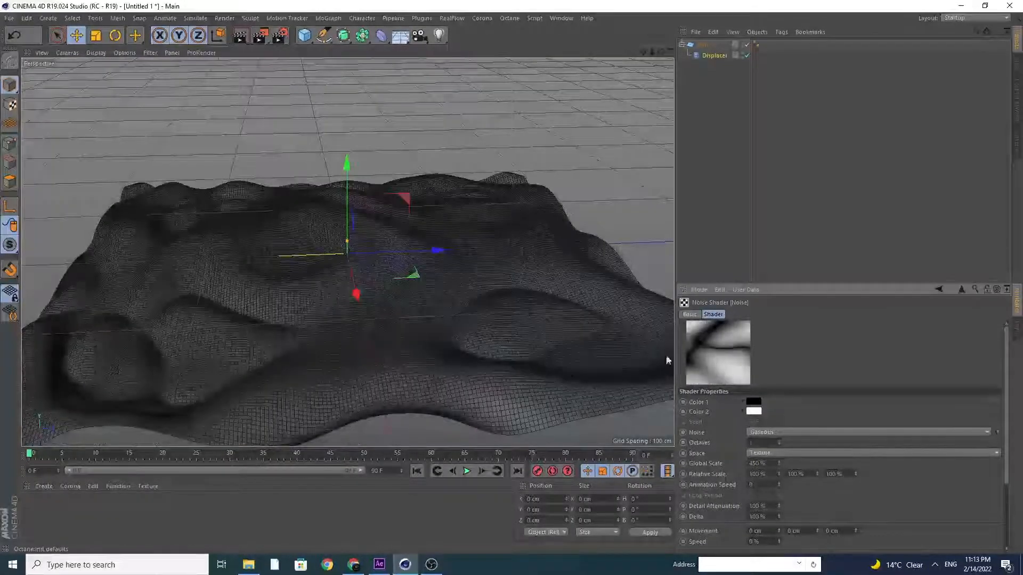
- Play the timeline briefly to check whether the displaced plane moves, then stop playback
drag(660, 52, 661, 65)
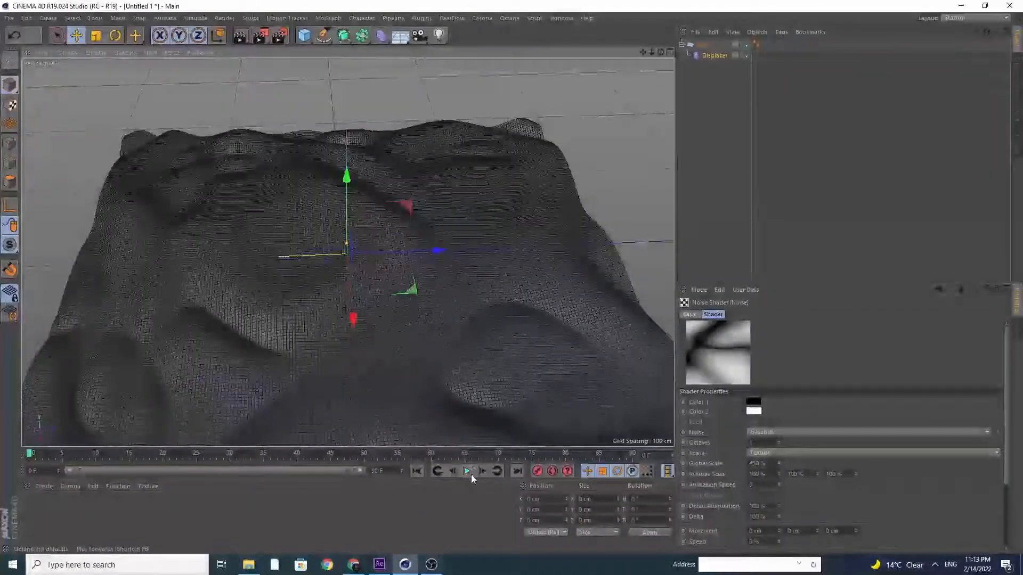
click(467, 471)
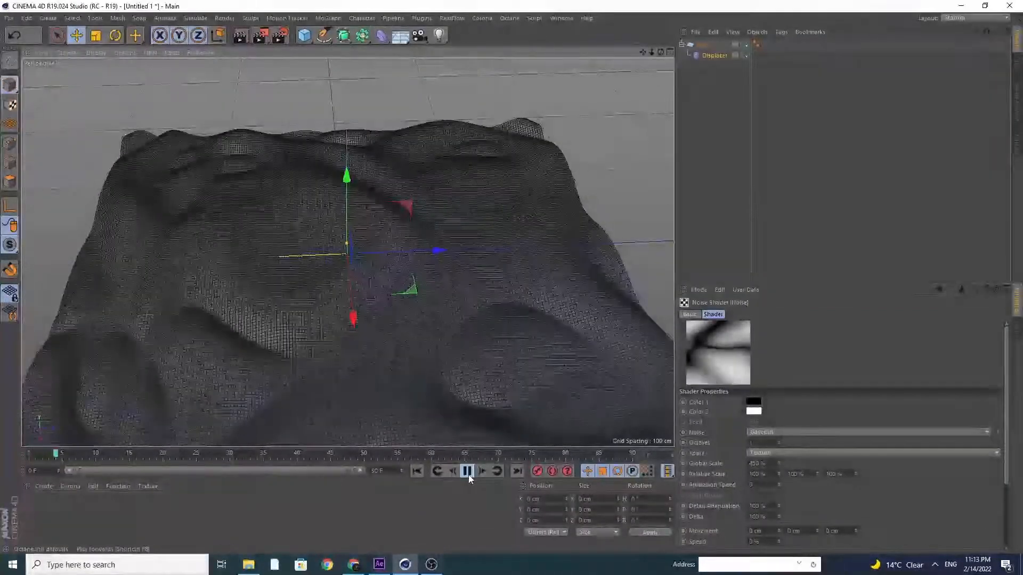
click(467, 471)
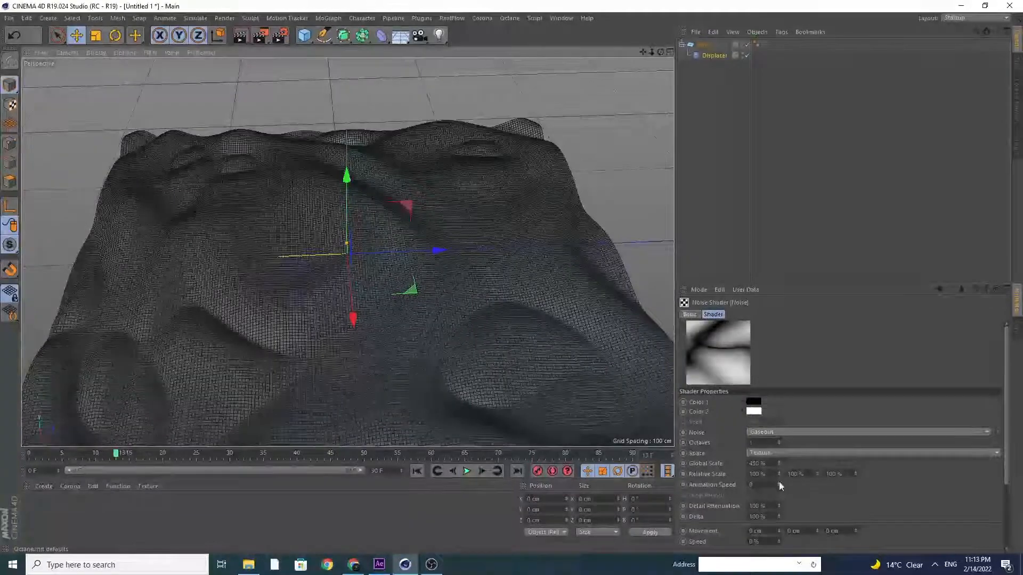
- Set the timeline's end frame to 200, extend the preview range to the full length, and test playback
drag(386, 471, 315, 476)
text(200)
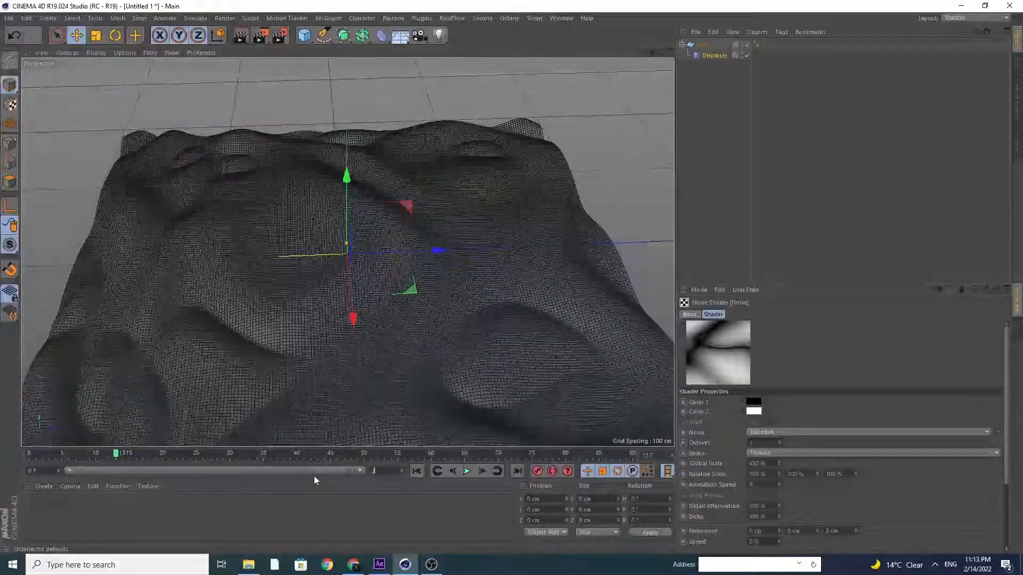
key(Return)
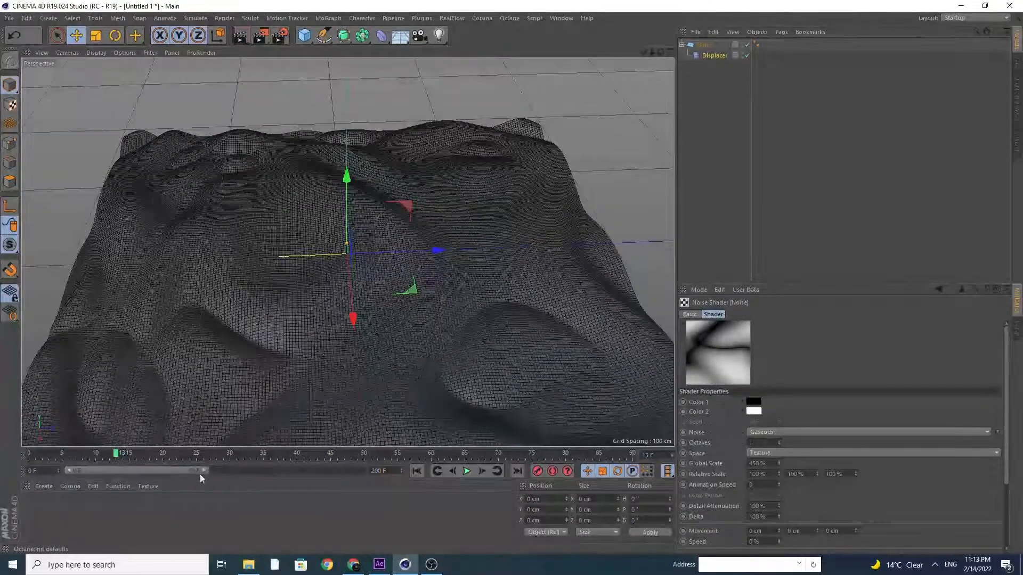
drag(203, 472, 370, 473)
drag(224, 471, 42, 474)
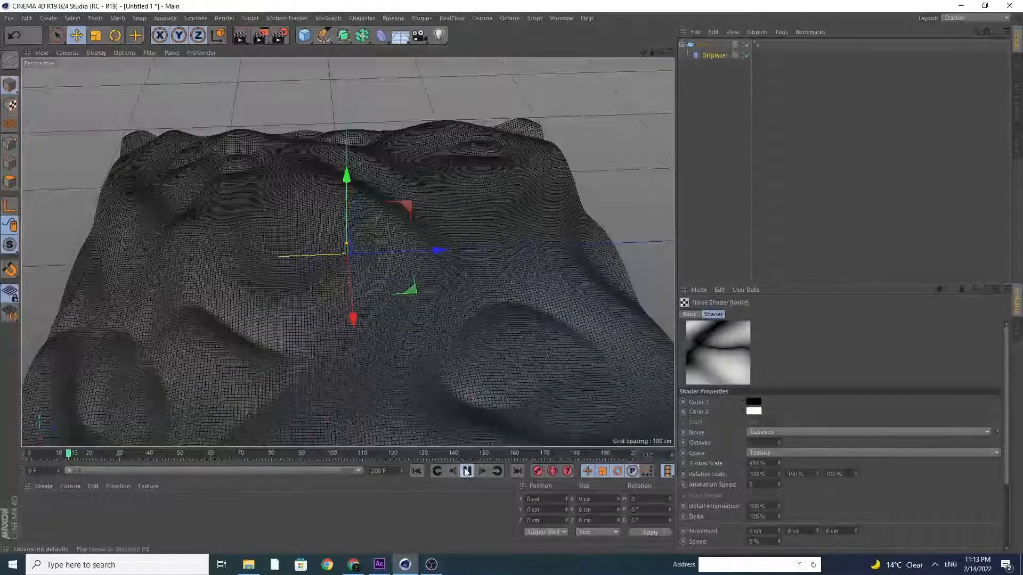
click(466, 471)
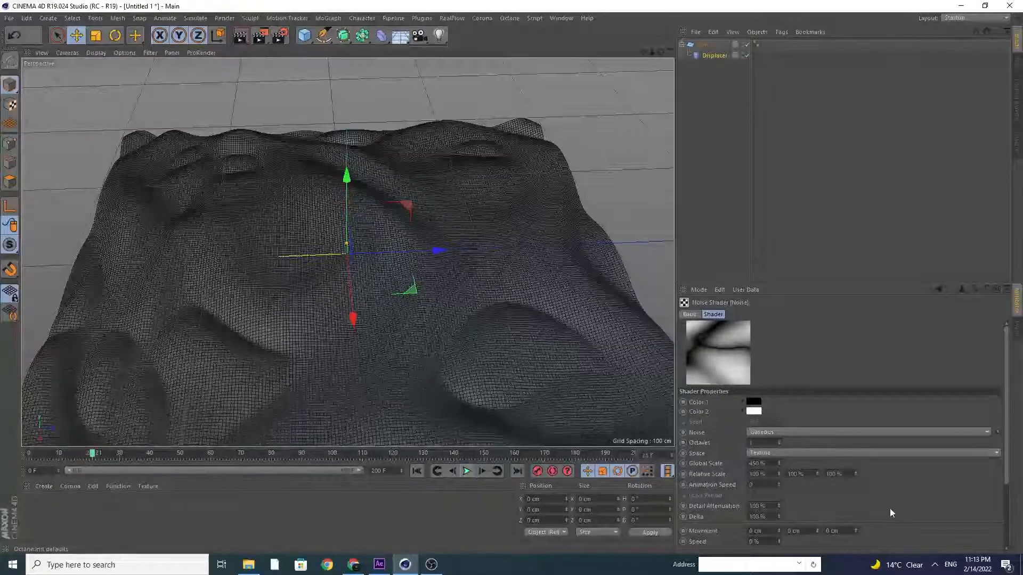
- Raise the noise shader's Animation Speed to about 0.8 and play the animation
click(780, 482)
click(780, 483)
click(780, 483)
click(781, 482)
click(780, 483)
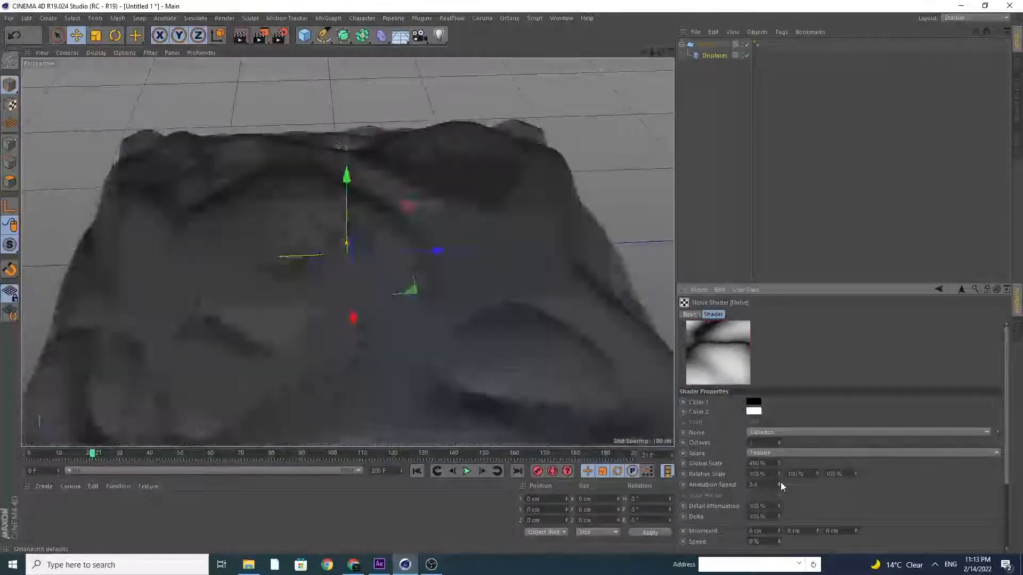
click(781, 482)
click(780, 483)
click(780, 482)
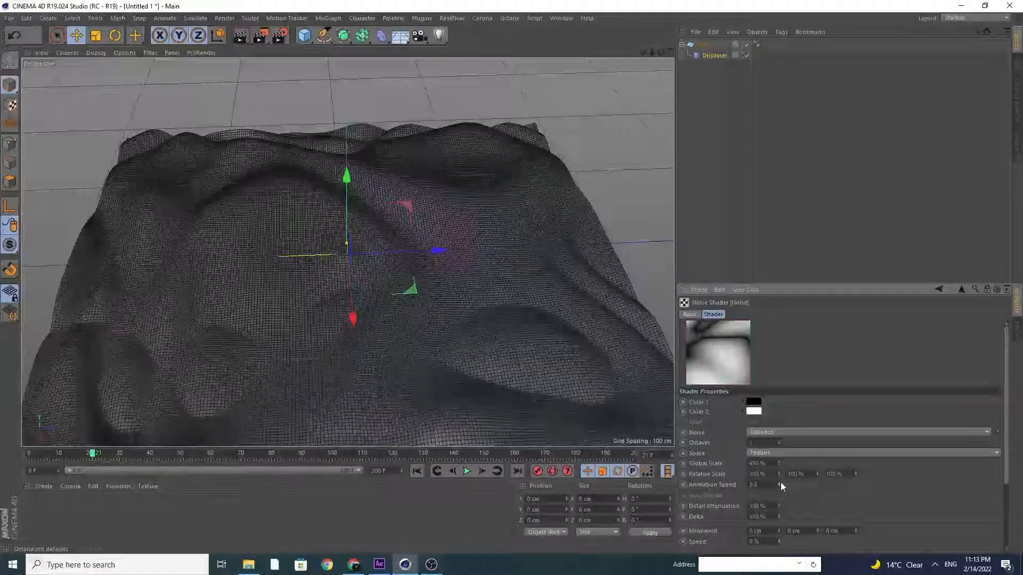
click(466, 471)
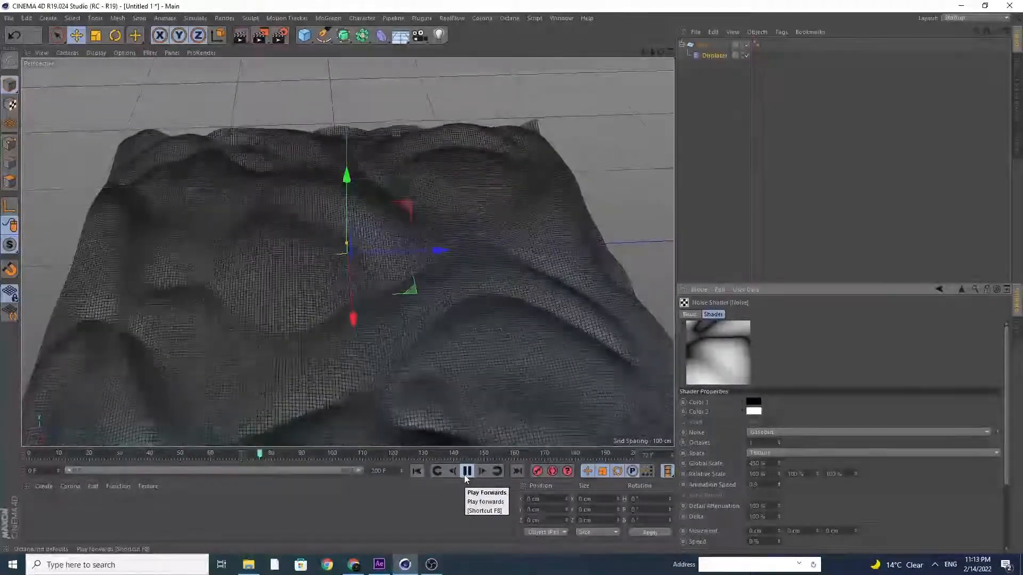
- Stop playback, set the noise shader's Animation Speed to 1, and replay the animation from the start to check it
click(466, 473)
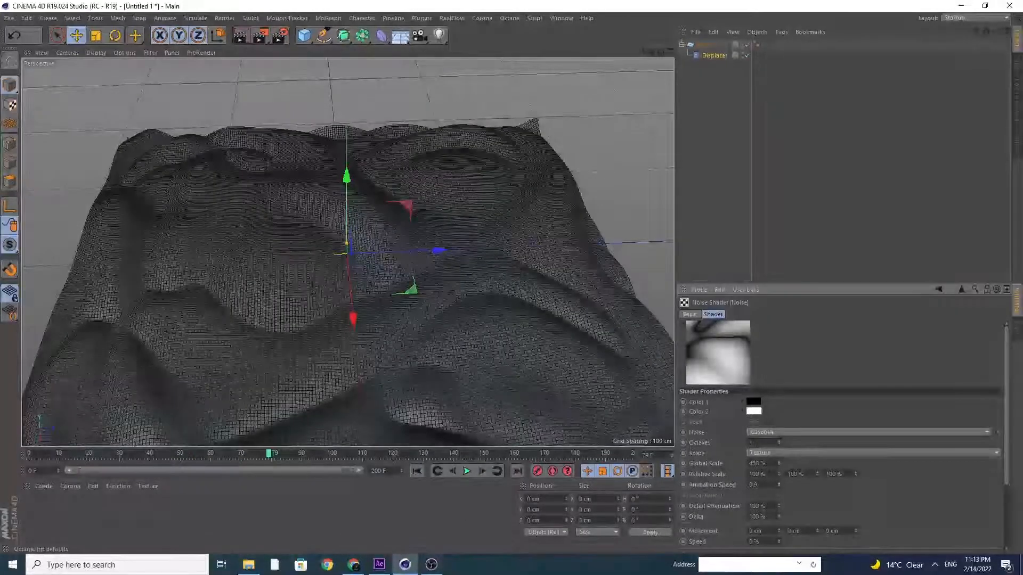
text(1)
key(Return)
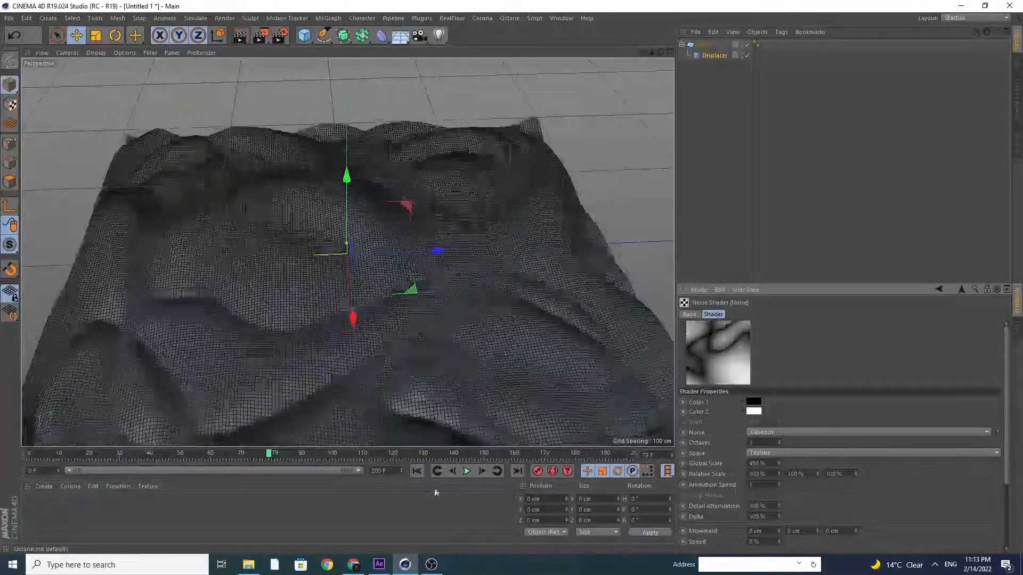
click(467, 472)
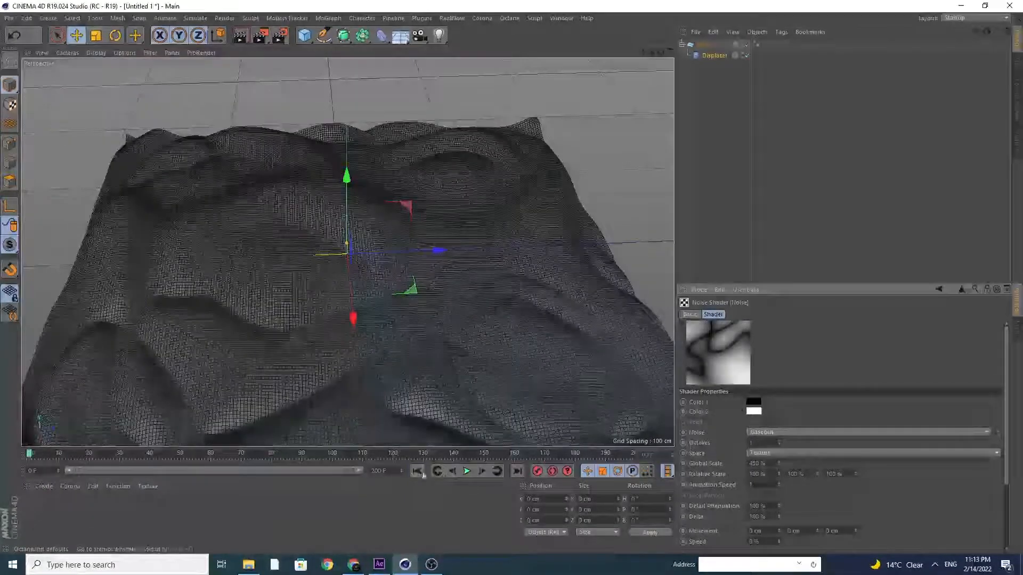
click(468, 471)
- Open the Octane Live Viewer, dock it beside the viewport, and start a live render of the wavy surface
click(509, 18)
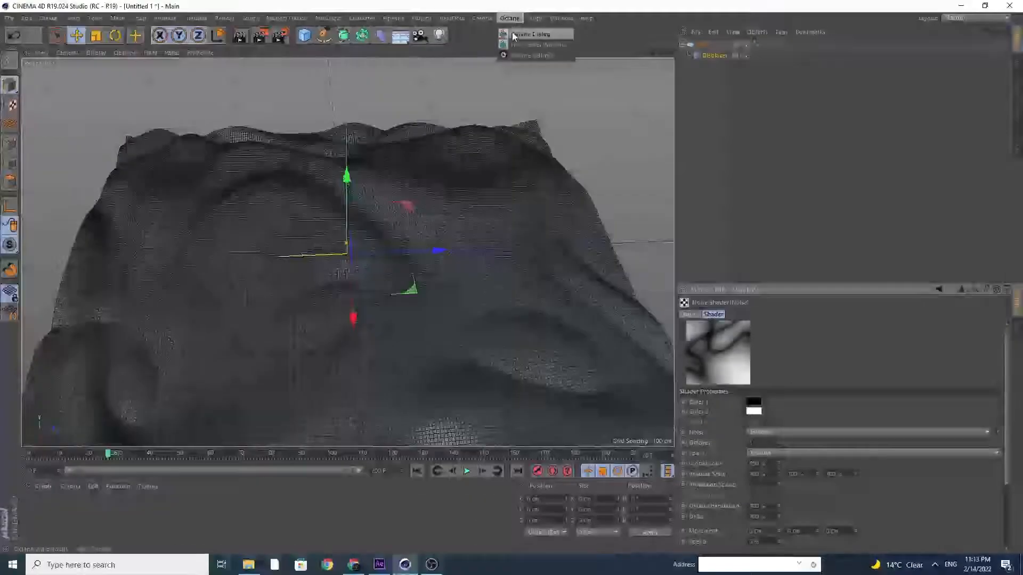
click(539, 45)
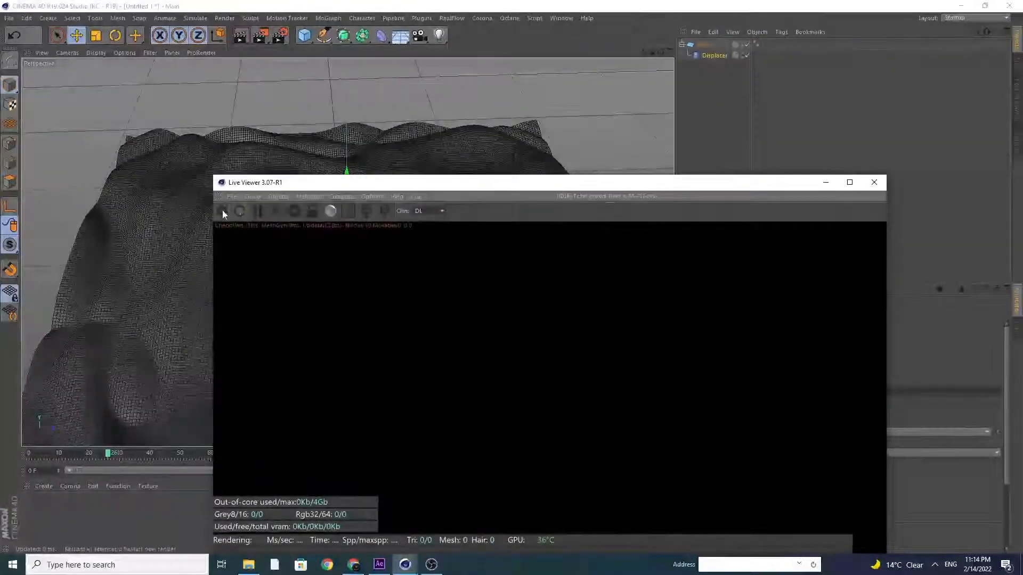
drag(432, 187, 415, 144)
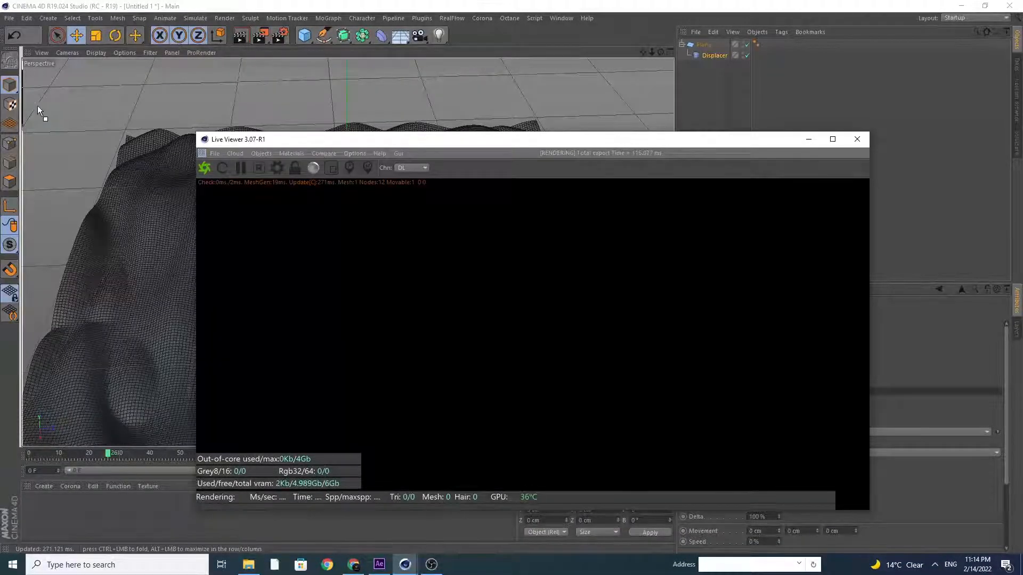
drag(37, 107, 34, 104)
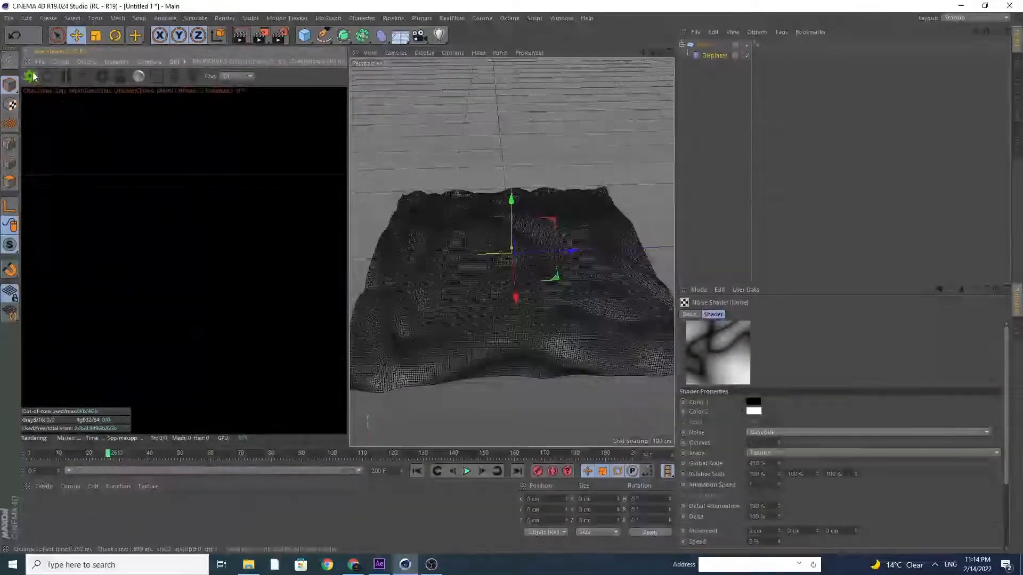
click(30, 76)
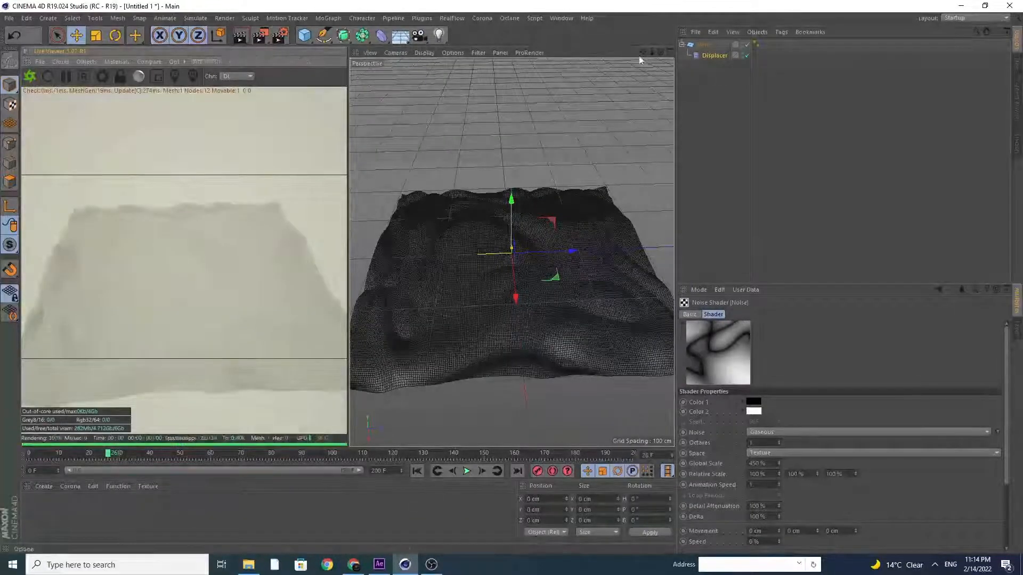
drag(662, 53, 817, 109)
mouse_move(652, 52)
mouse_down()
mouse_move(762, 53)
mouse_move(644, 62)
mouse_up()
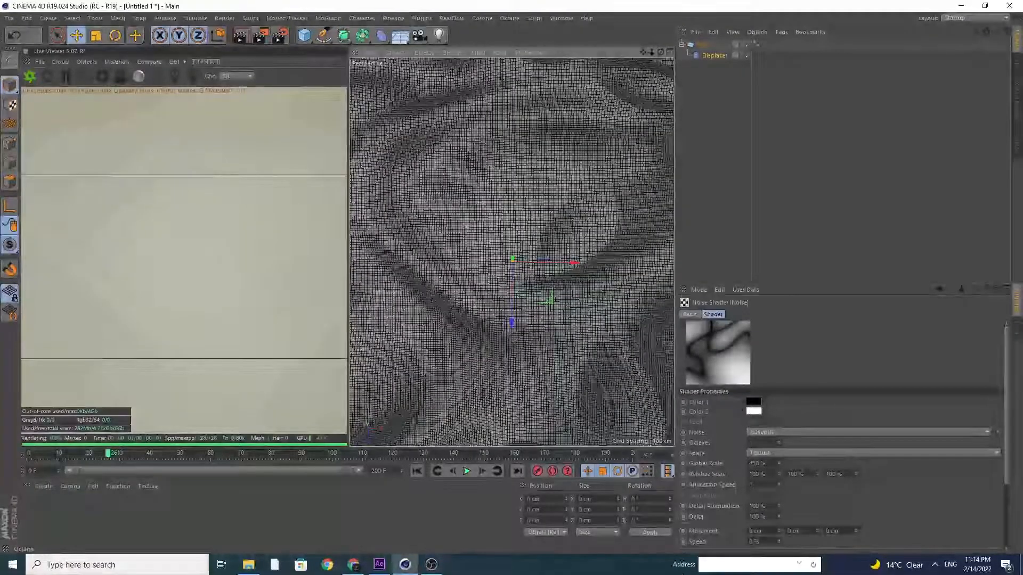
- Switch to After Effects and create a new composition with the default settings
click(379, 564)
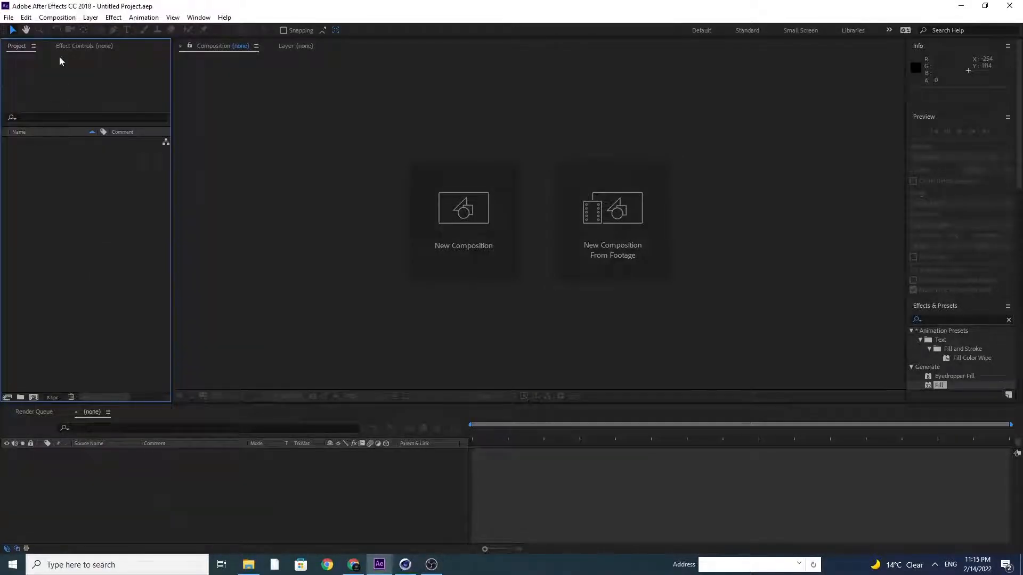
click(57, 17)
click(60, 29)
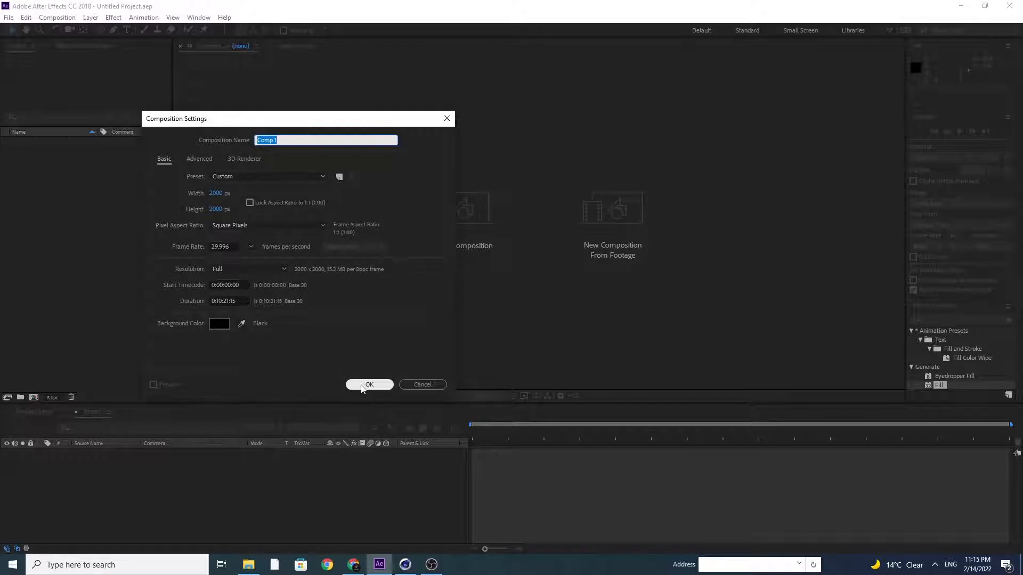
click(361, 387)
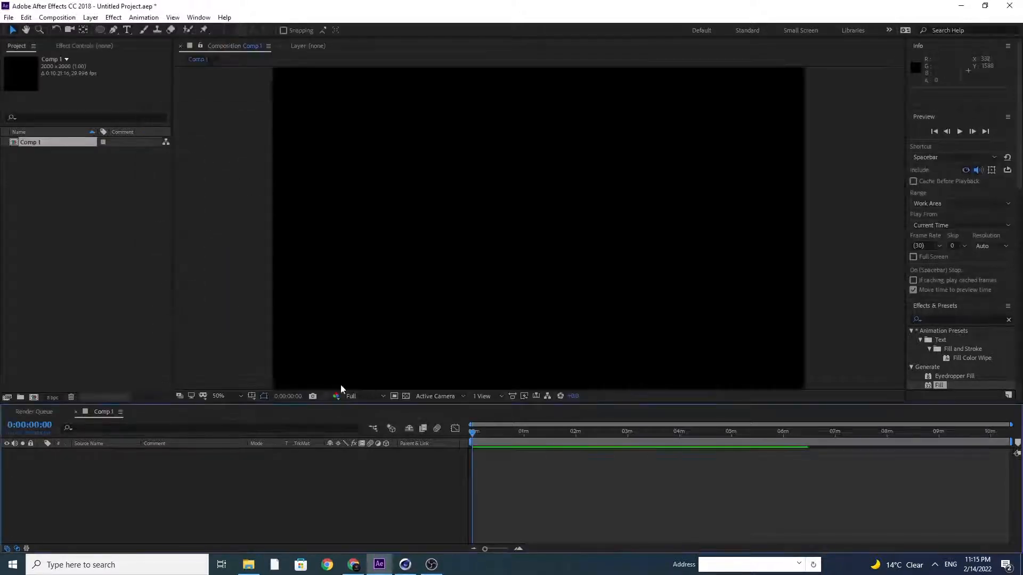
- Set the composition's duration to 0:00:00:02 and its frame rate to 30 fps
click(57, 17)
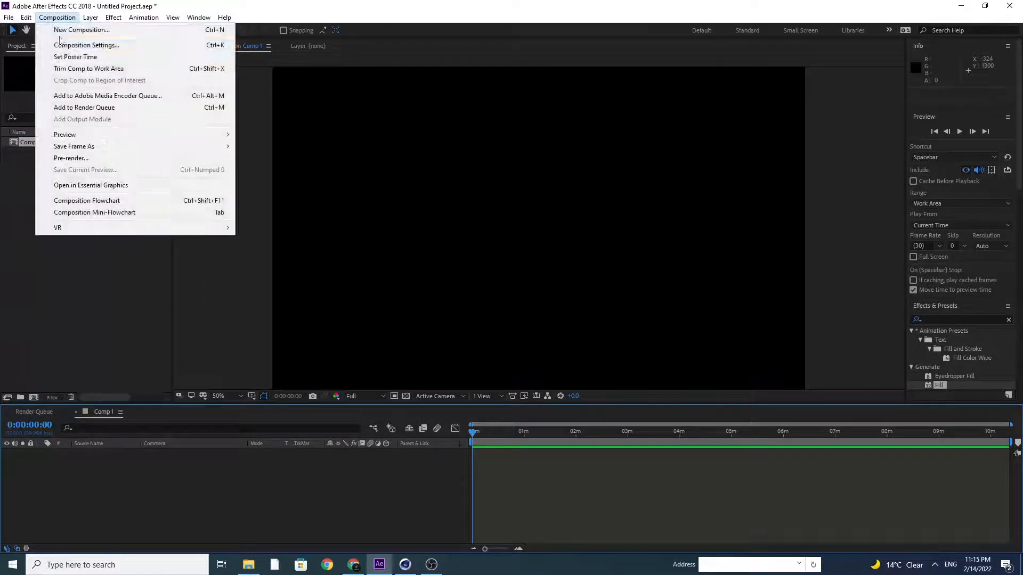
click(75, 42)
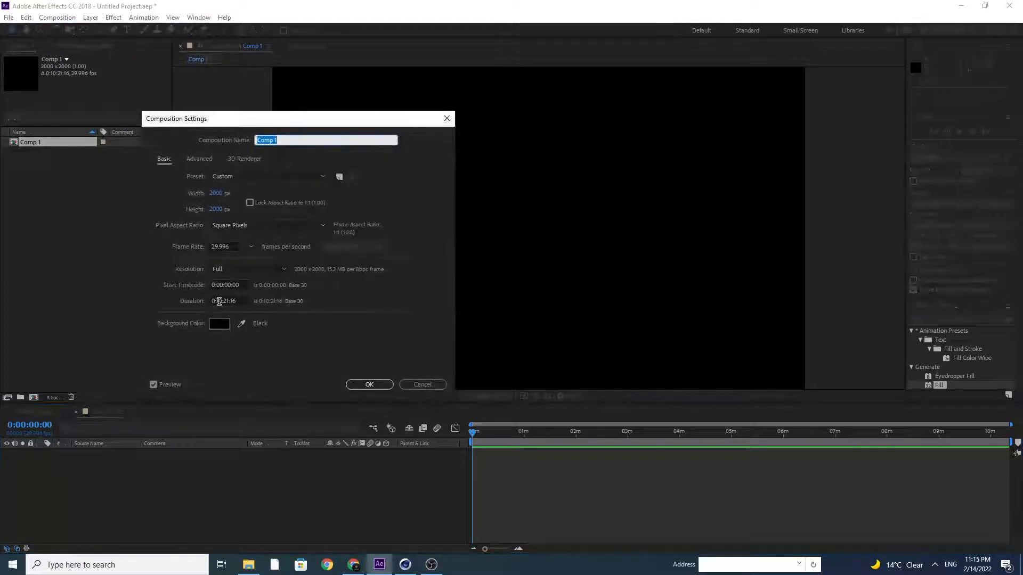
click(218, 302)
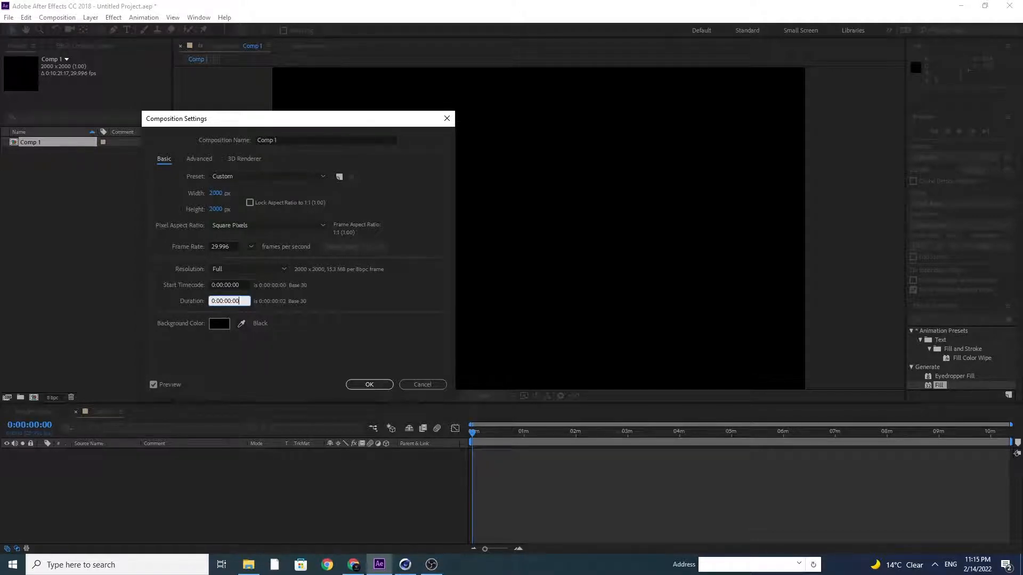
click(226, 247)
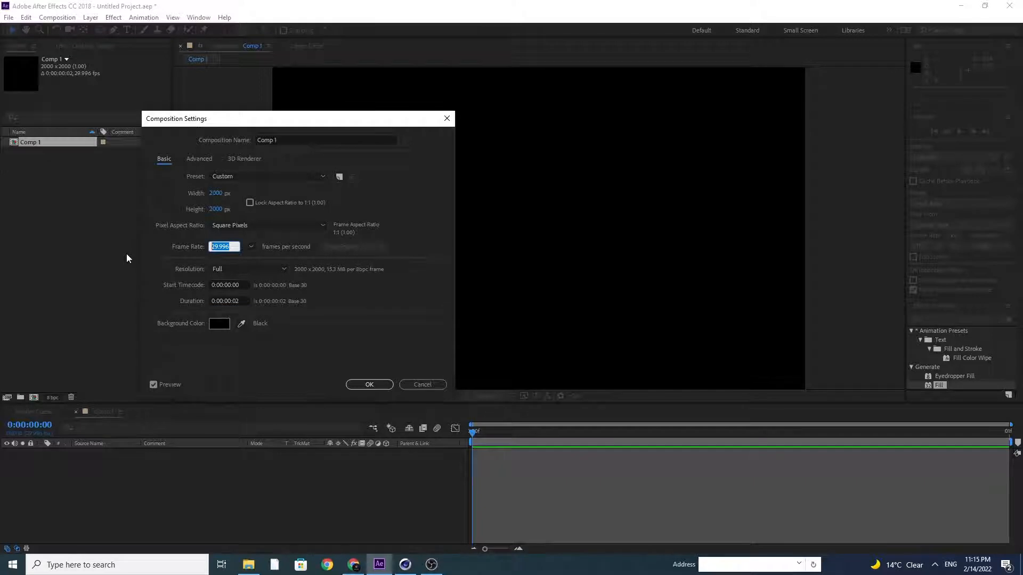
click(354, 386)
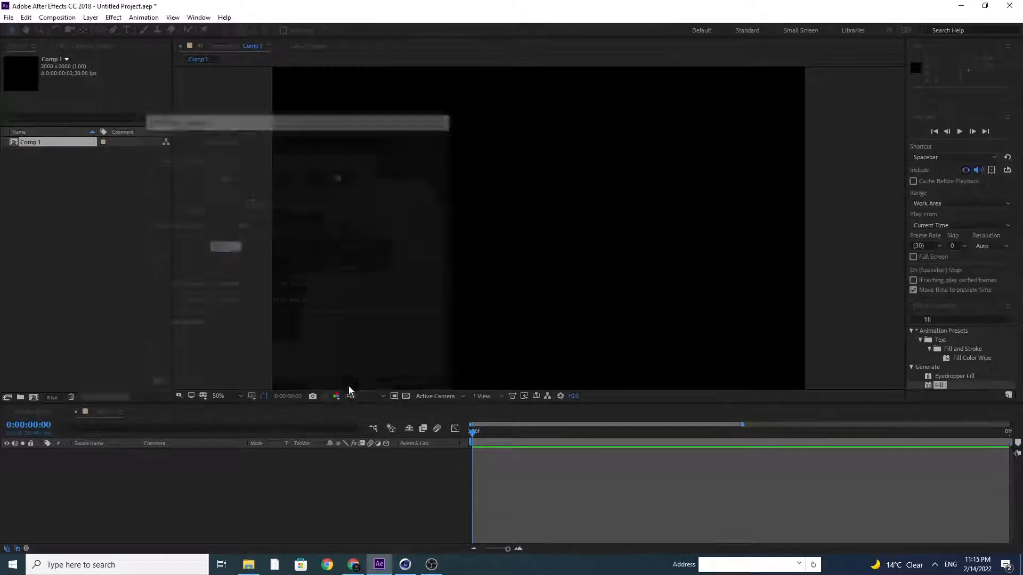
- Resize the composition to 1920 px wide by 1080 px high
click(57, 17)
click(86, 43)
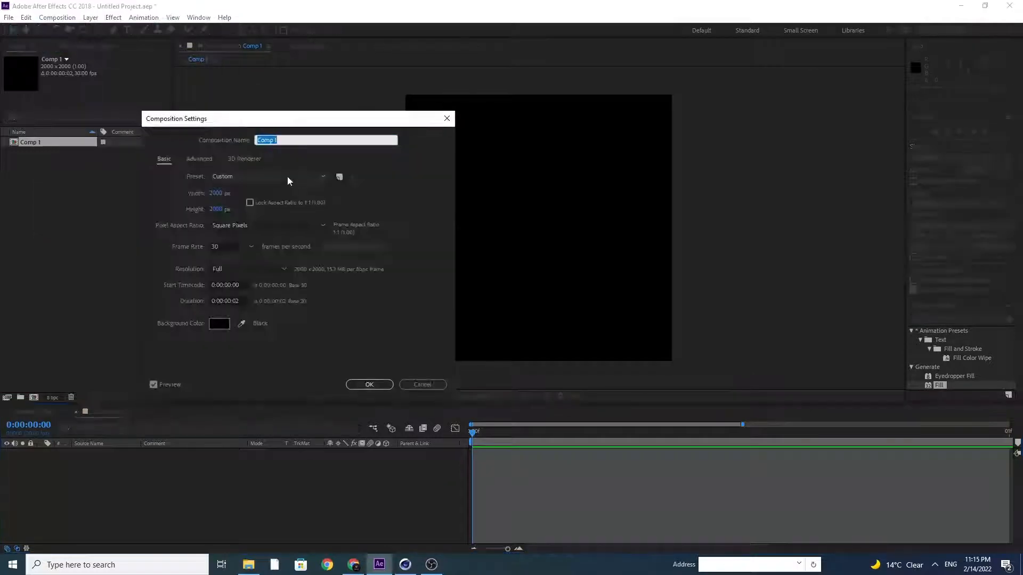
click(227, 193)
text(1920)
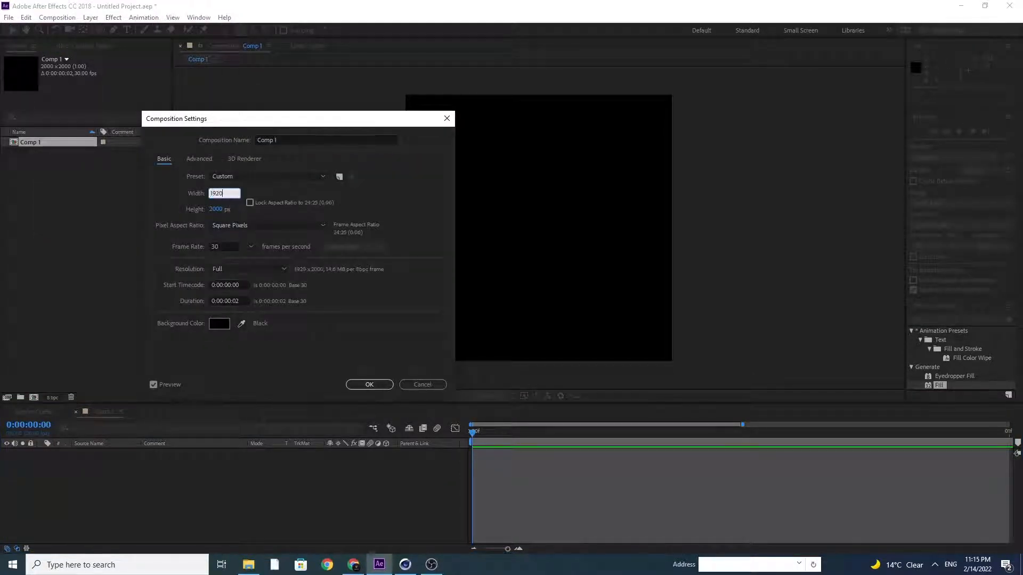
click(217, 211)
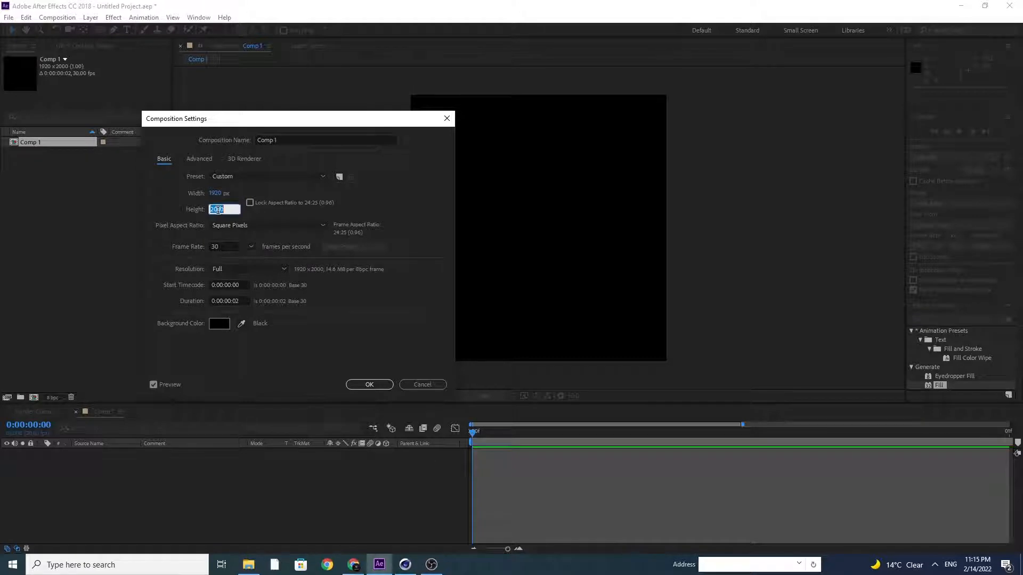
text(1080)
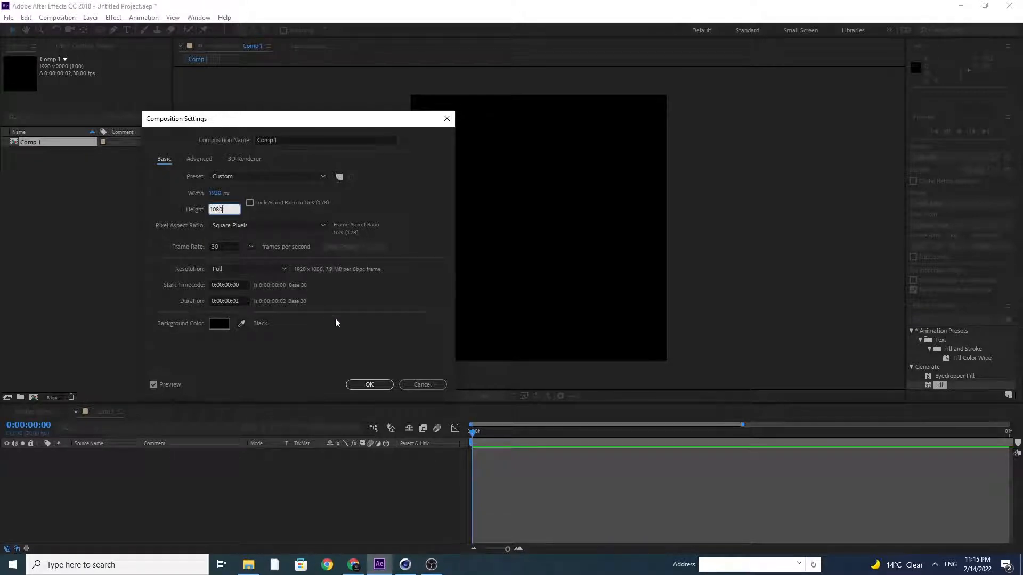
click(370, 385)
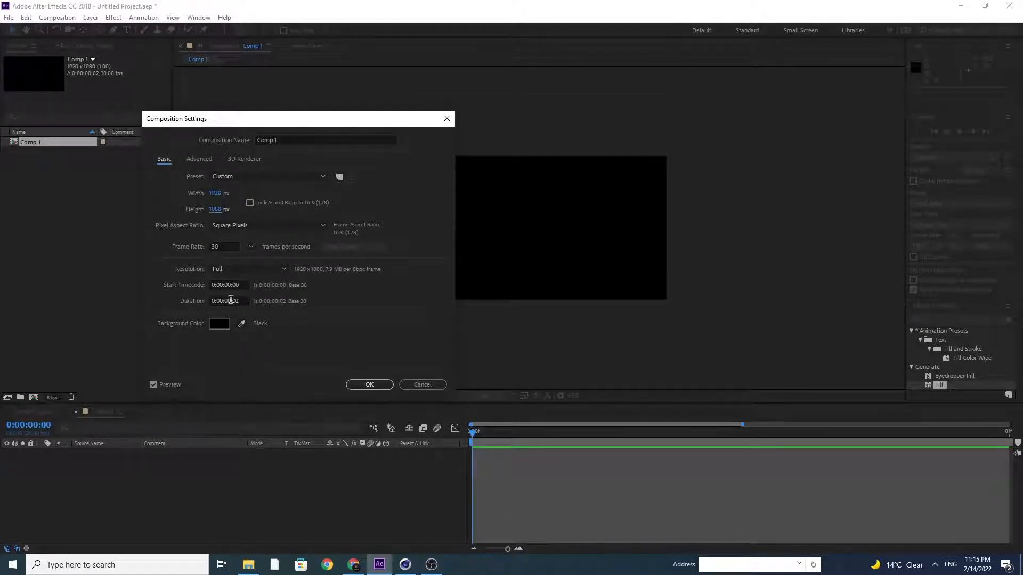
- Set the composition's duration to 0:00:10:02 and apply the settings
click(230, 302)
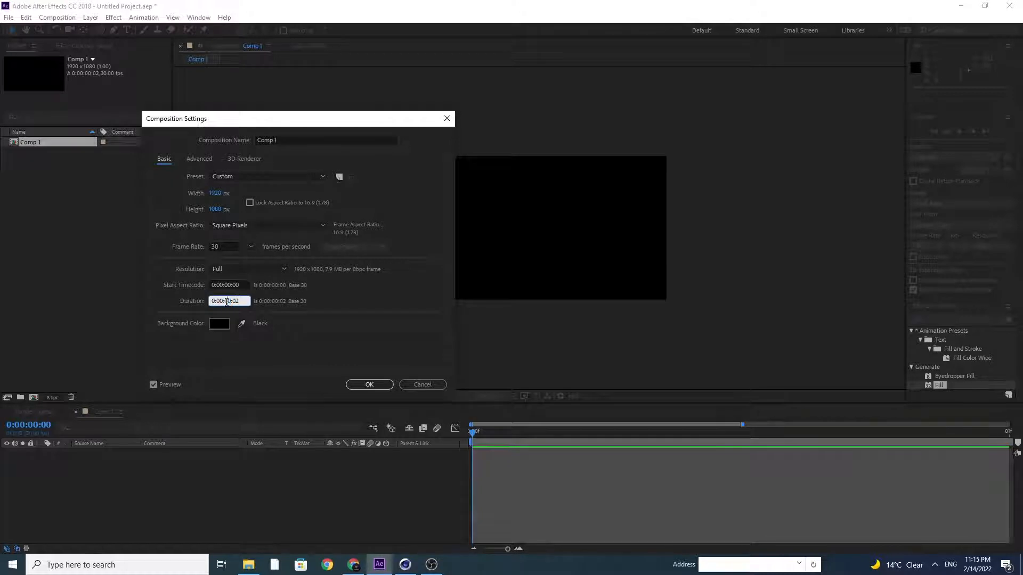
text(1)
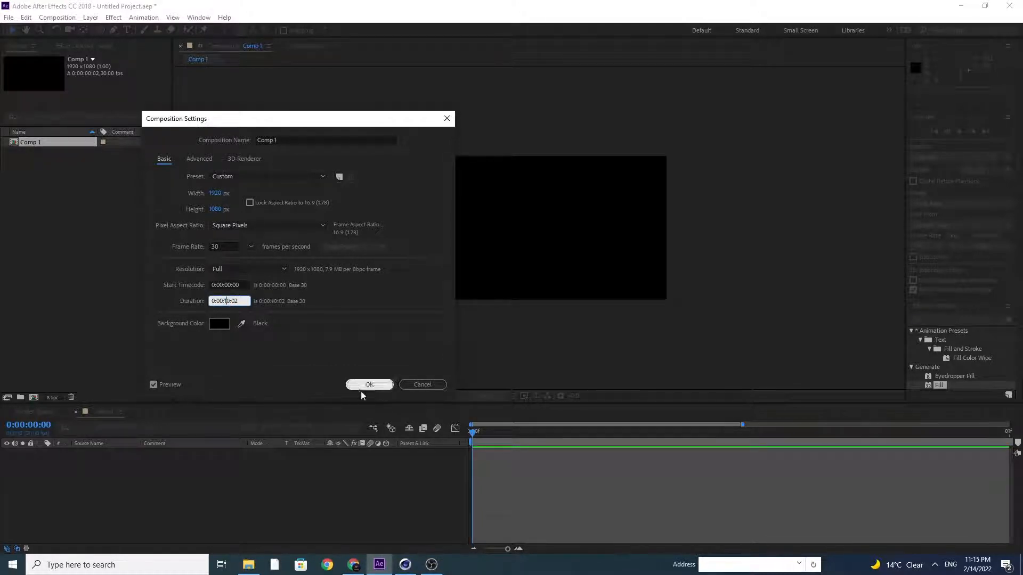
click(371, 384)
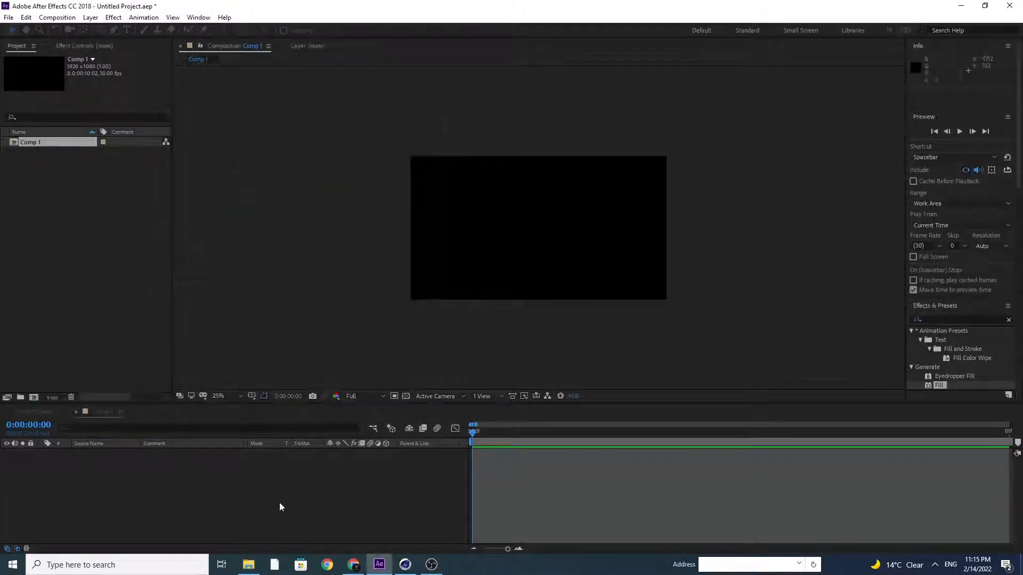
- Add a black solid layer matching the composition size of 1920 by 1080 px
click(103, 274)
click(90, 17)
mouse_move(96, 30)
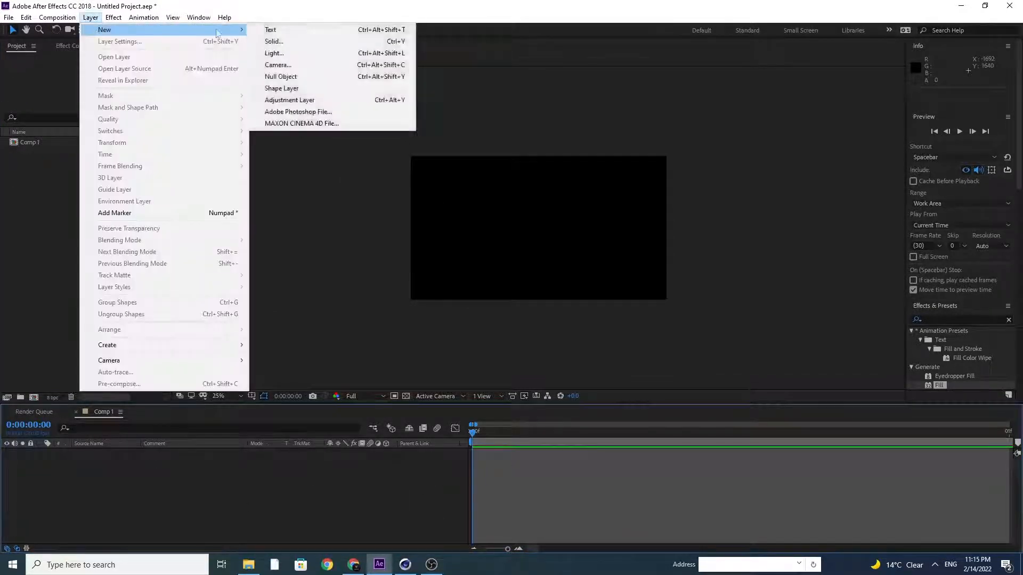
click(283, 42)
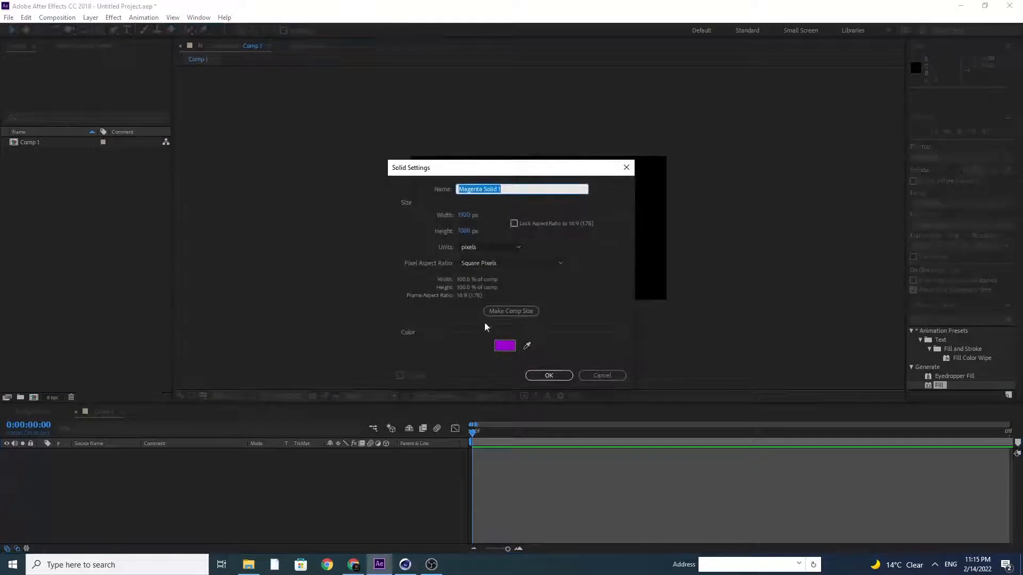
click(510, 312)
click(505, 347)
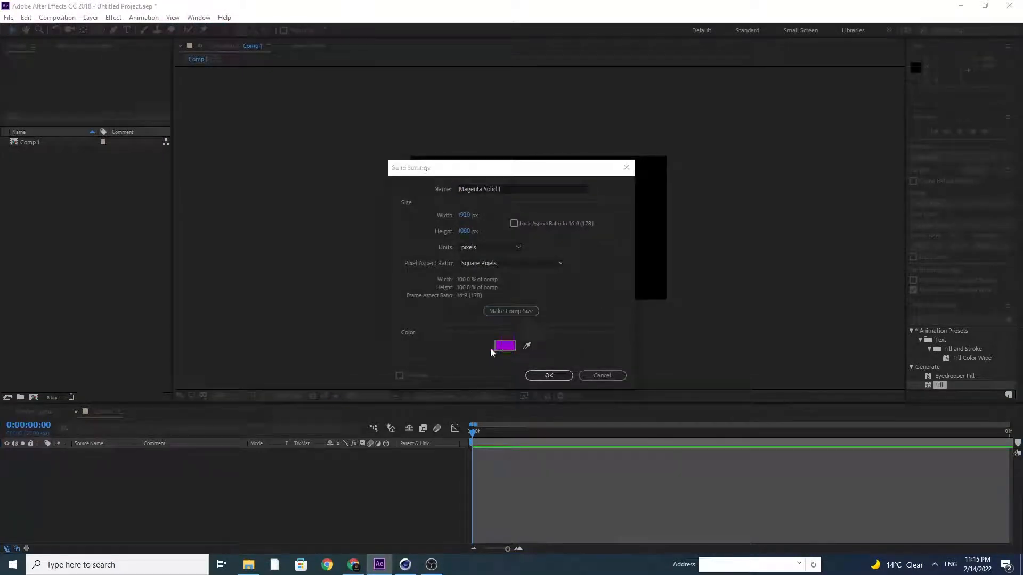
drag(168, 389, 178, 425)
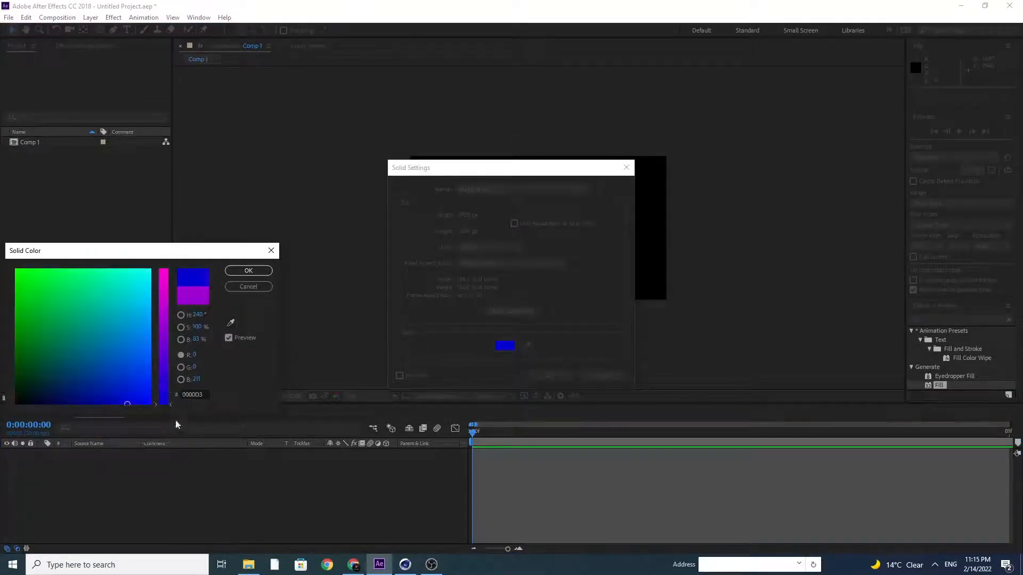
drag(122, 399, 3, 434)
click(248, 270)
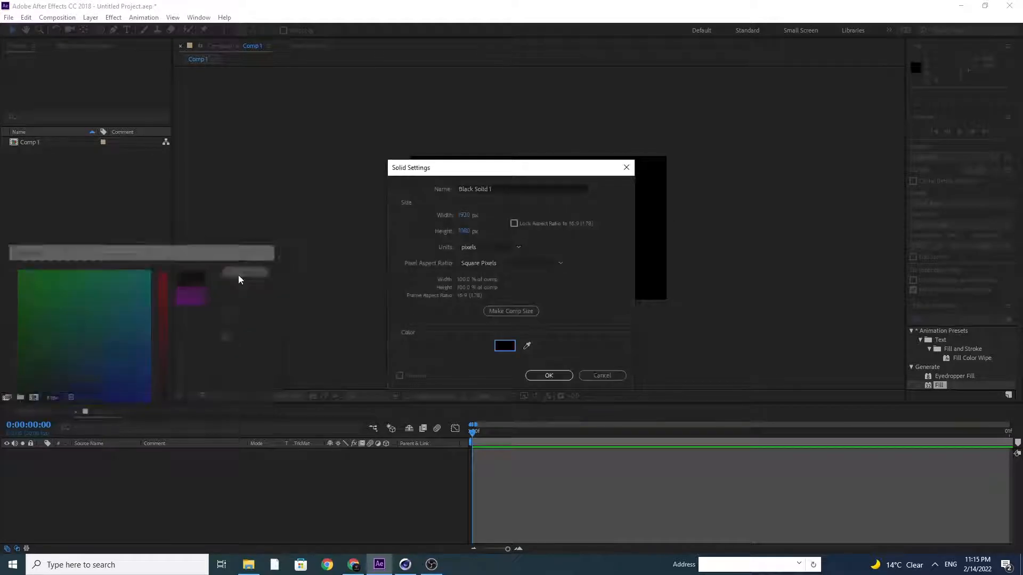
click(543, 375)
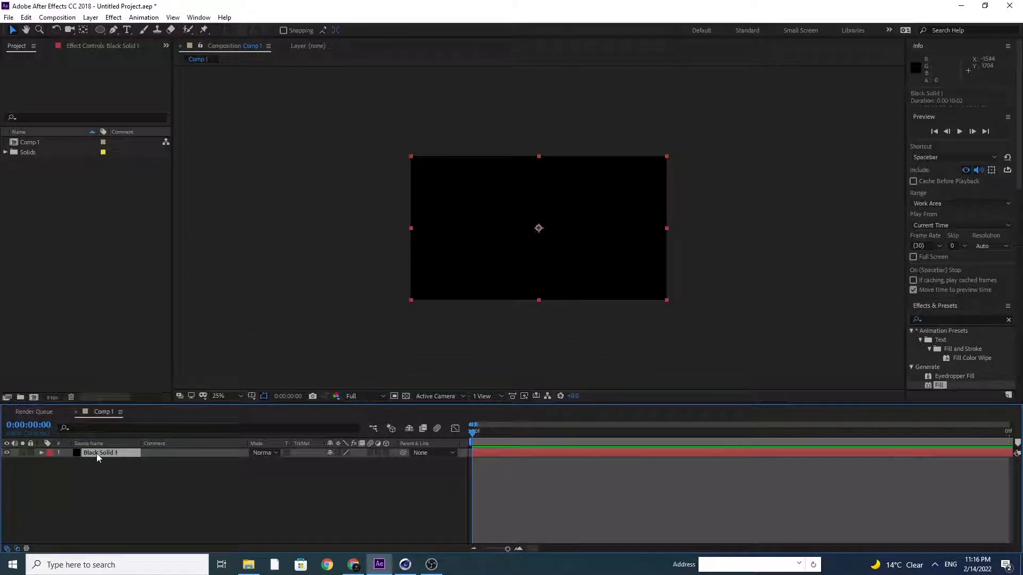
- Draw a tall rectangular mask about 160 by 992 px on the black solid, near the composition's left edge
drag(100, 30, 127, 41)
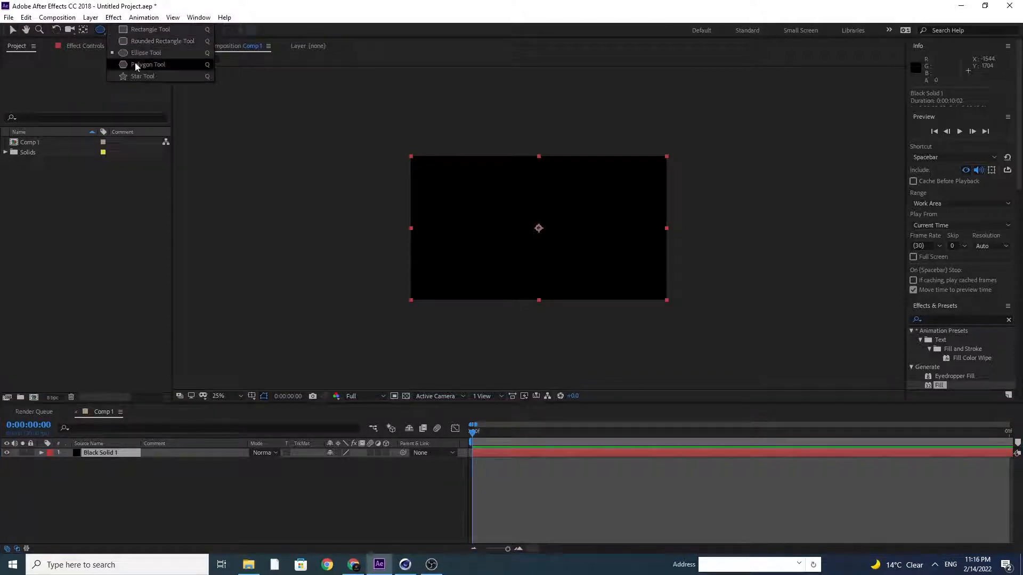
click(148, 29)
drag(445, 163, 423, 295)
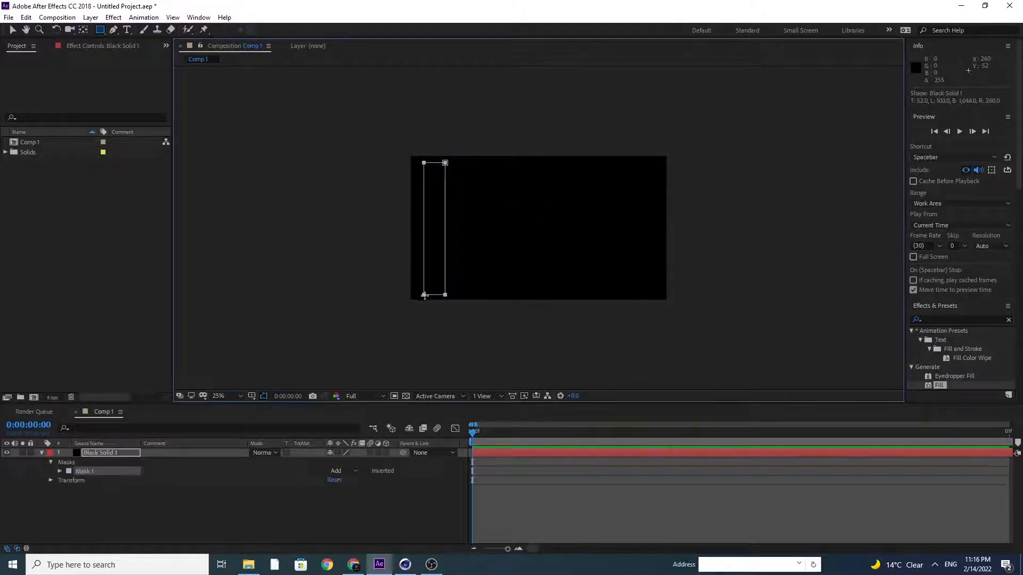
- Apply the Video Copilot Saber effect to the masked black solid
click(98, 453)
click(113, 18)
mouse_move(176, 429)
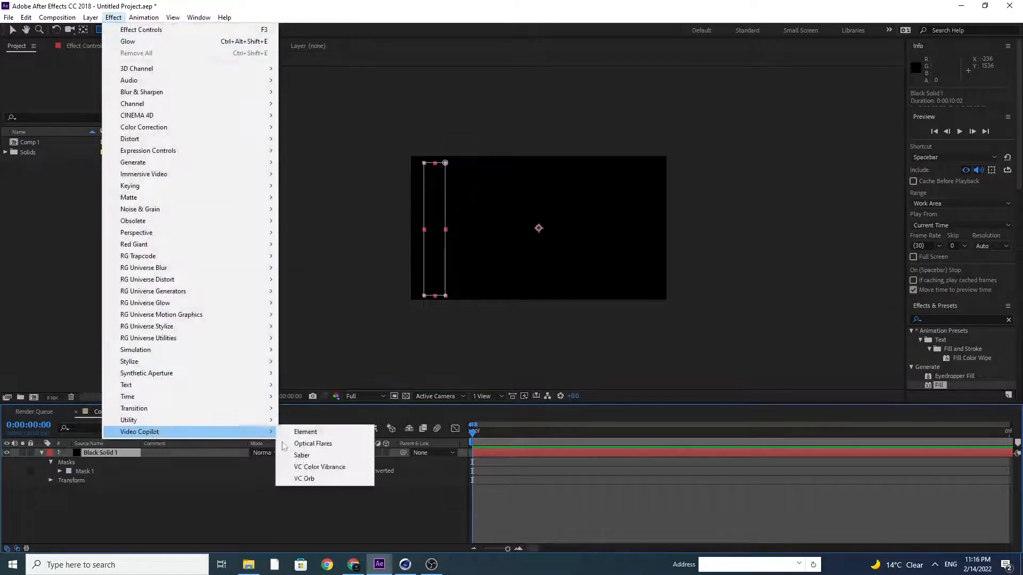
click(314, 456)
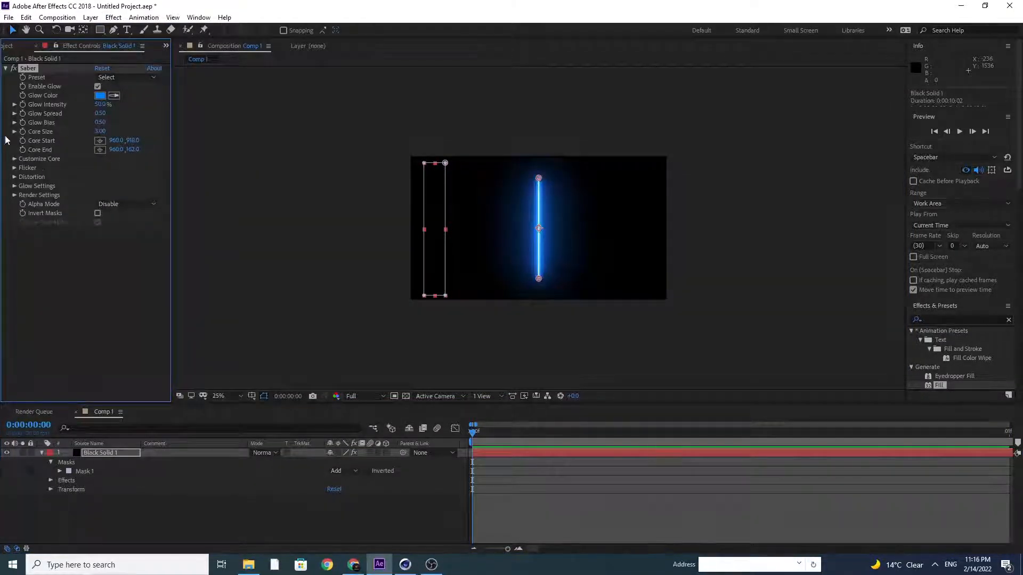
- Set the Saber effect's core type to Layer Masks and apply the Neon preset
click(14, 159)
click(122, 167)
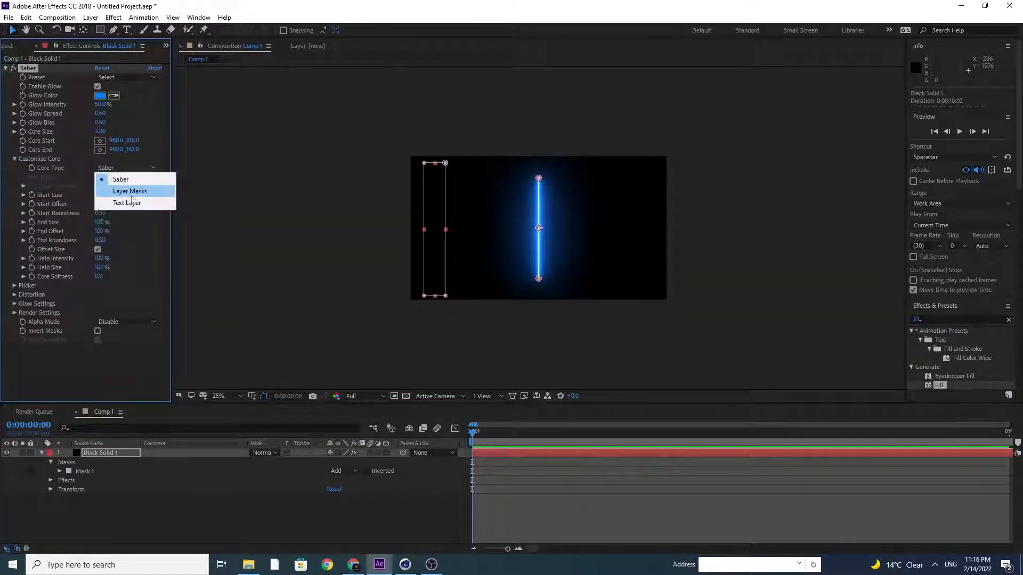
click(131, 194)
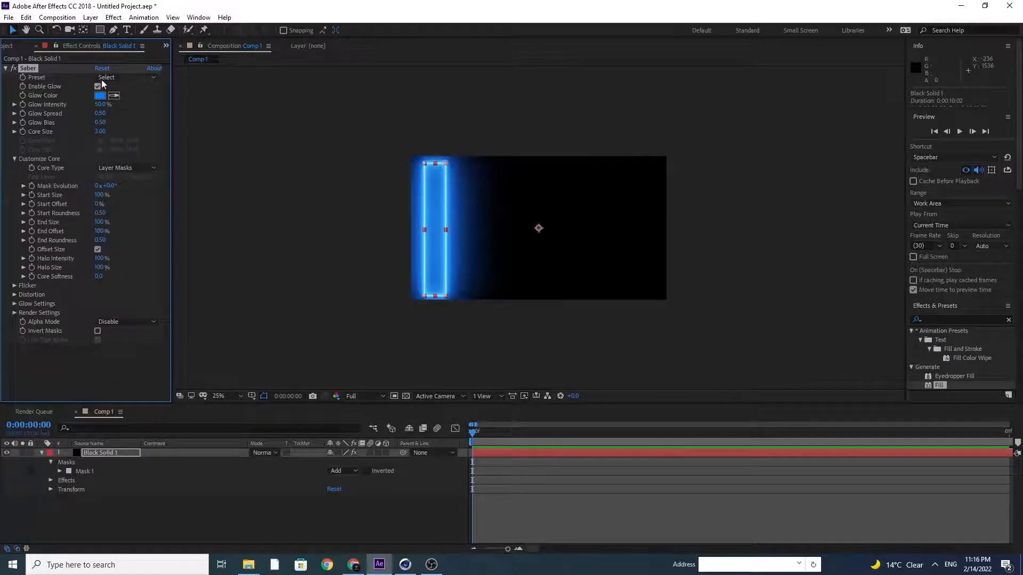
click(126, 77)
click(147, 356)
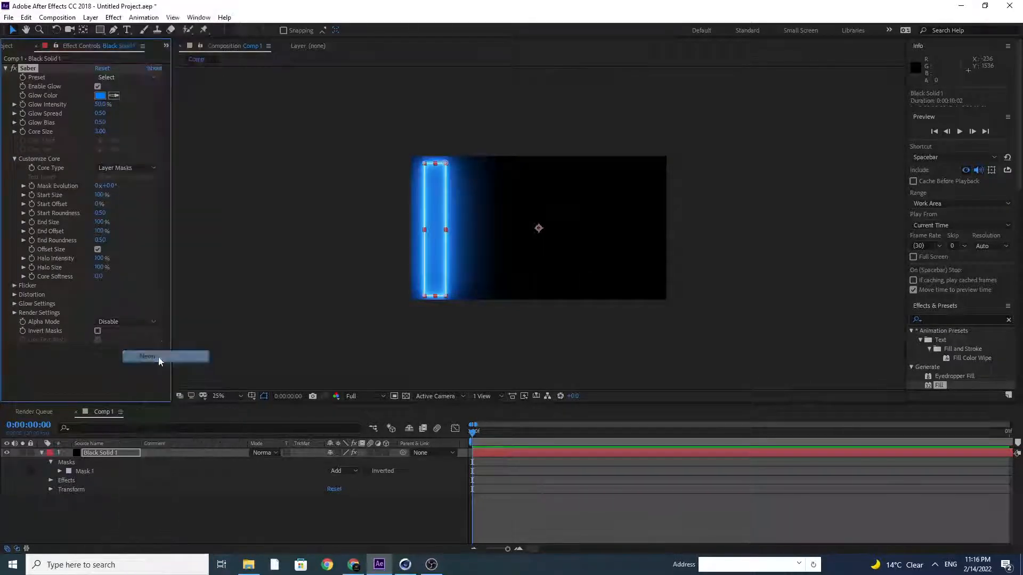
click(6, 69)
- Add a Stylize Glow effect to the rectangle's solid with a 90% glow threshold and a glow radius of 79
click(113, 17)
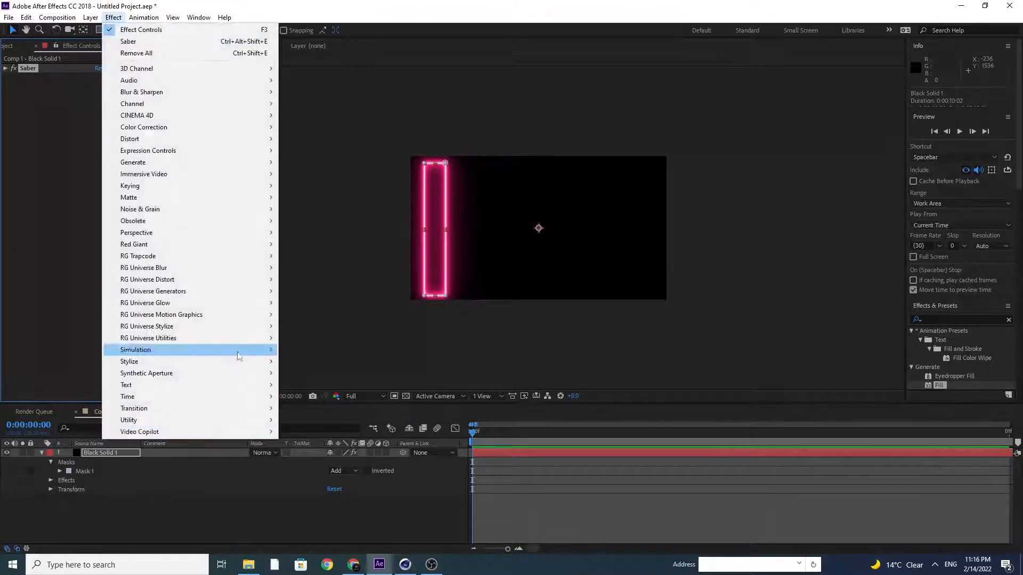
mouse_move(235, 368)
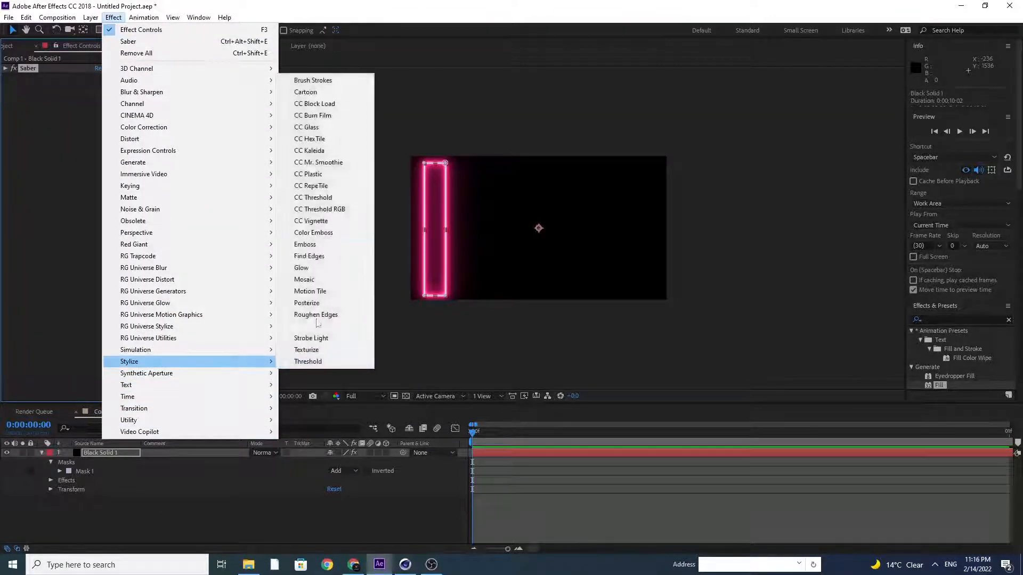
click(315, 270)
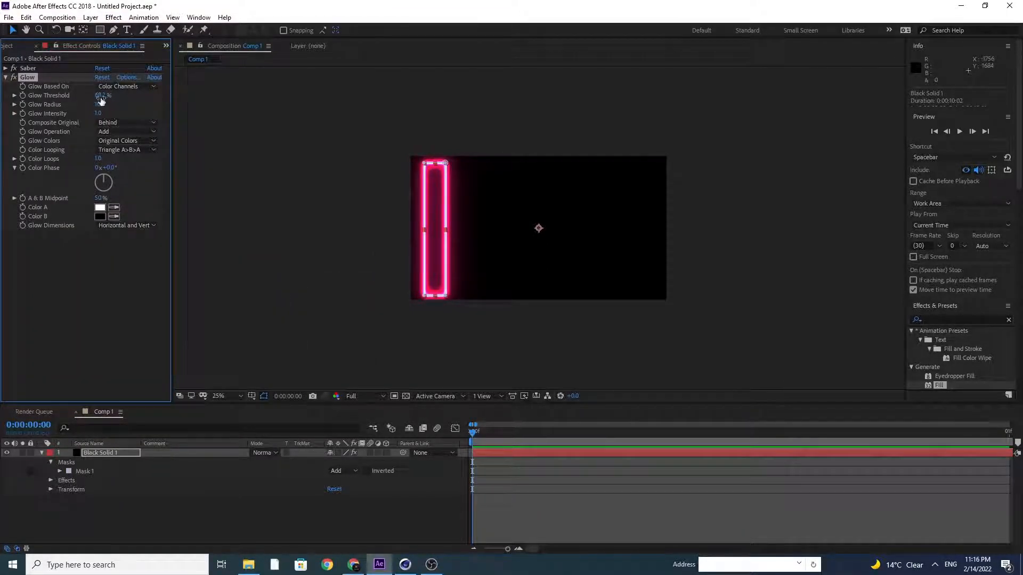
text(90)
key(Return)
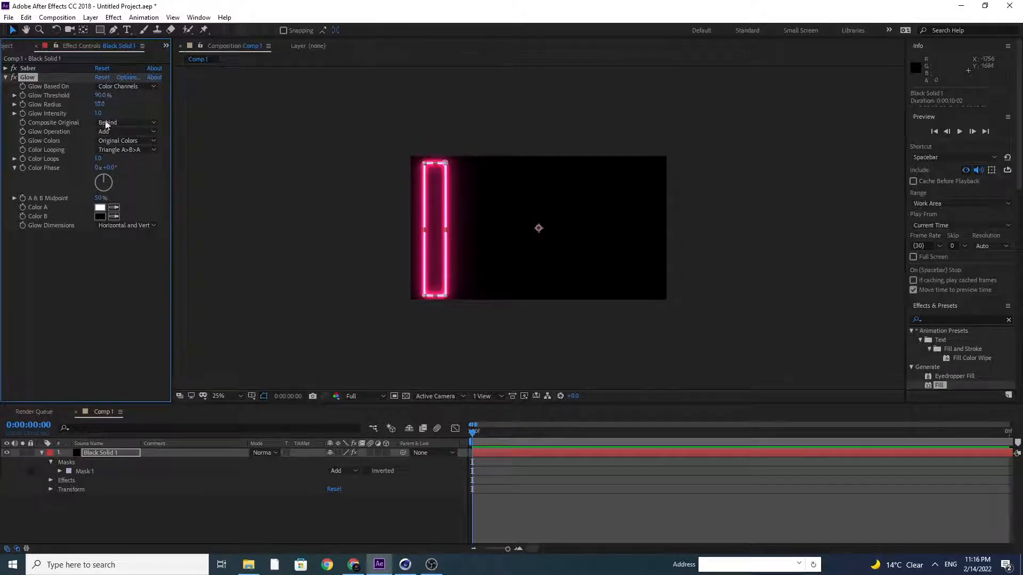
mouse_move(100, 104)
mouse_down()
mouse_move(139, 101)
mouse_move(118, 108)
mouse_up()
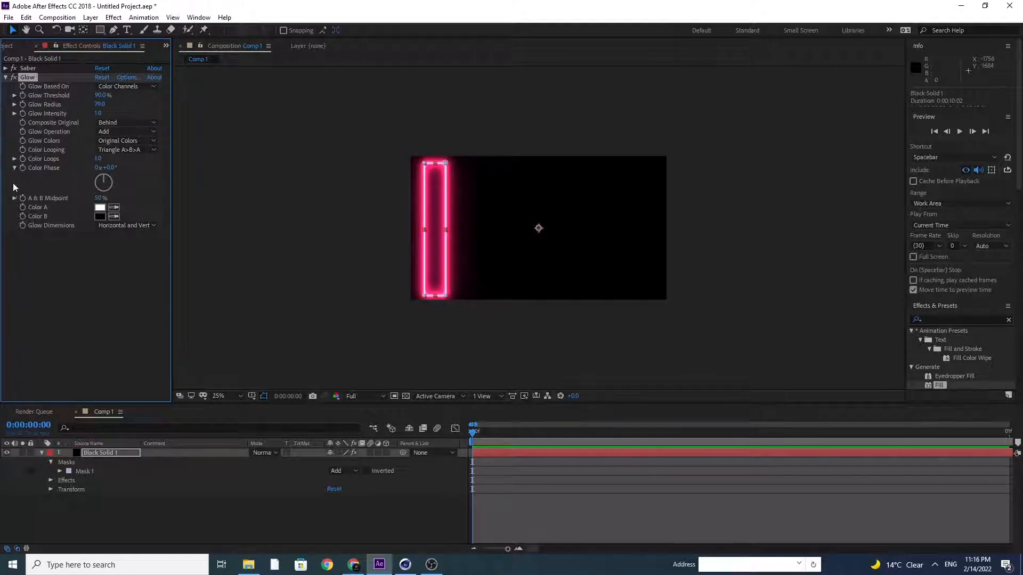
click(6, 68)
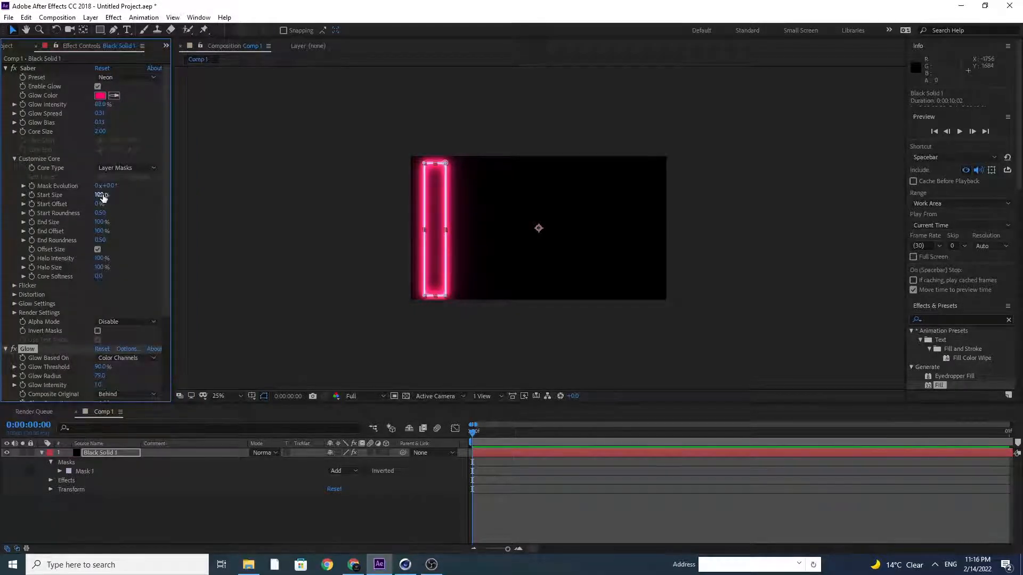
mouse_move(102, 195)
mouse_down()
mouse_move(87, 197)
mouse_move(116, 198)
mouse_move(104, 203)
mouse_up()
click(6, 68)
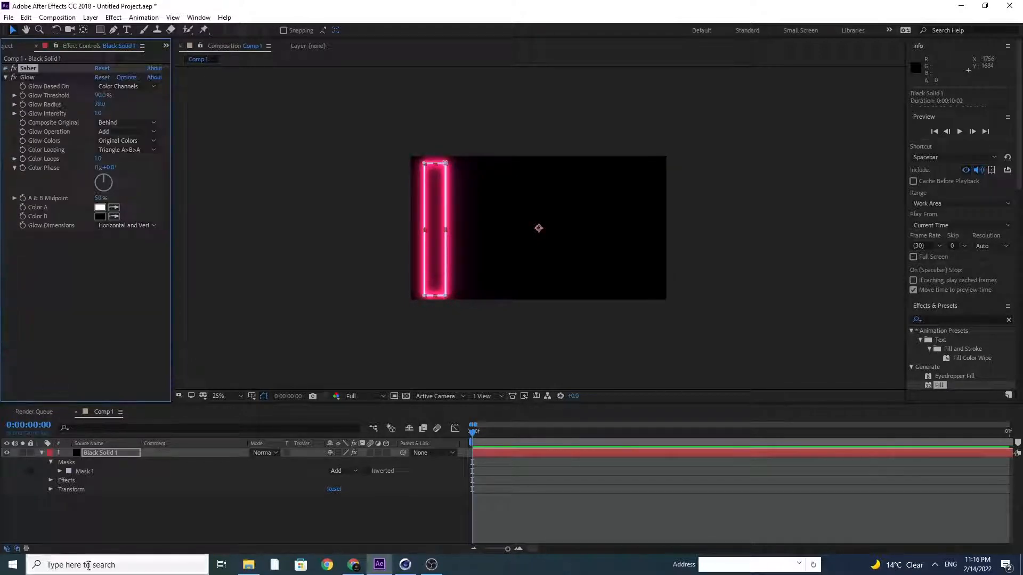
- Collapse the first solid's properties and add a second black solid layer at 1920 by 1080 px
click(103, 507)
click(41, 453)
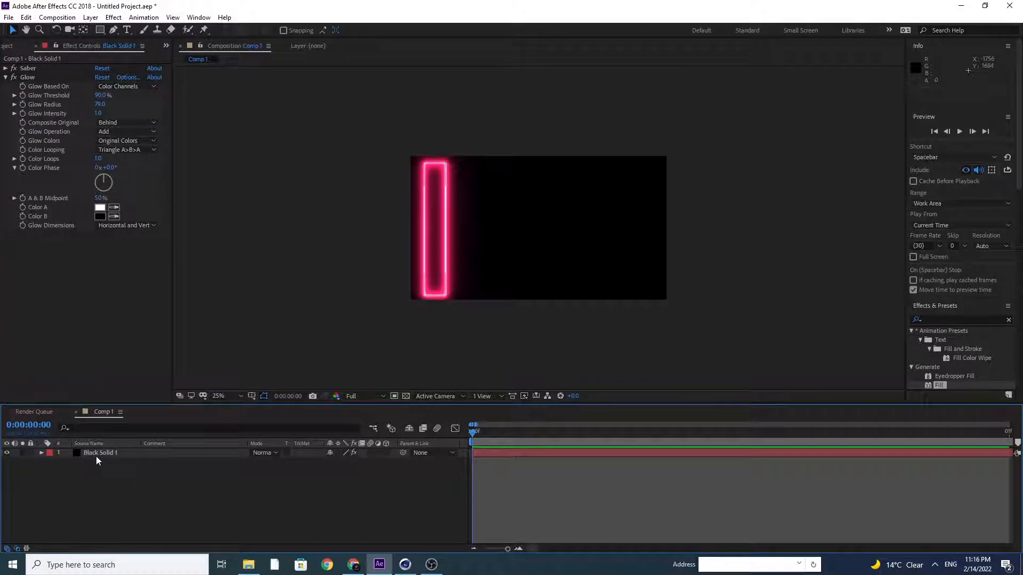
click(96, 456)
click(97, 481)
click(89, 17)
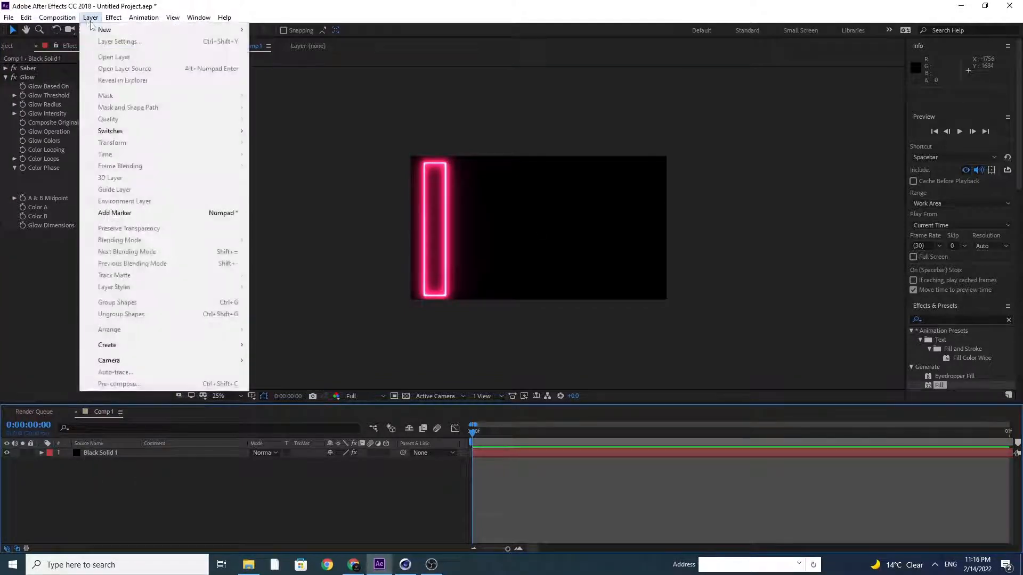
mouse_move(160, 27)
click(330, 40)
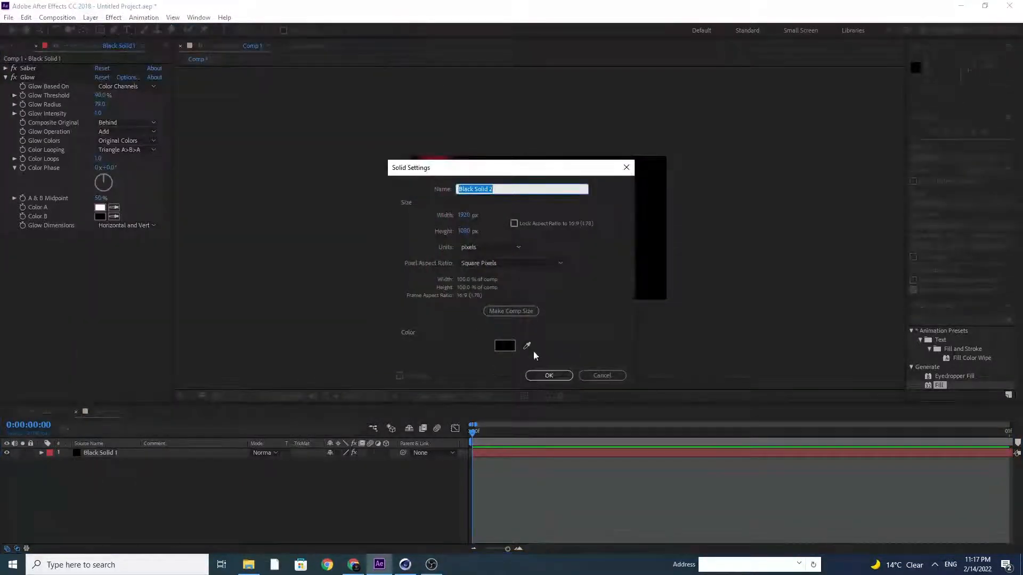
click(549, 375)
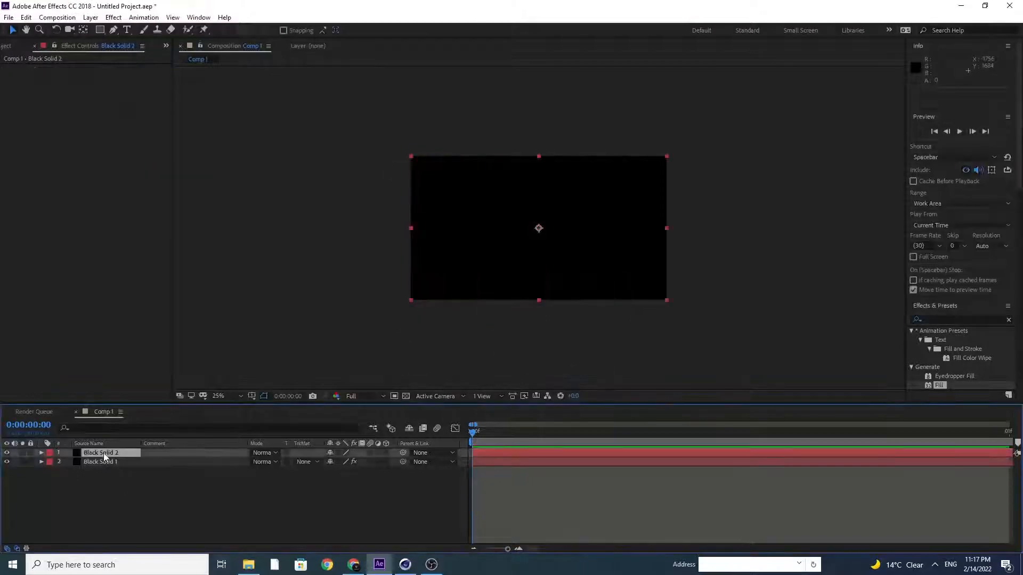
- Set the blending mode of both black solids to Add
click(271, 461)
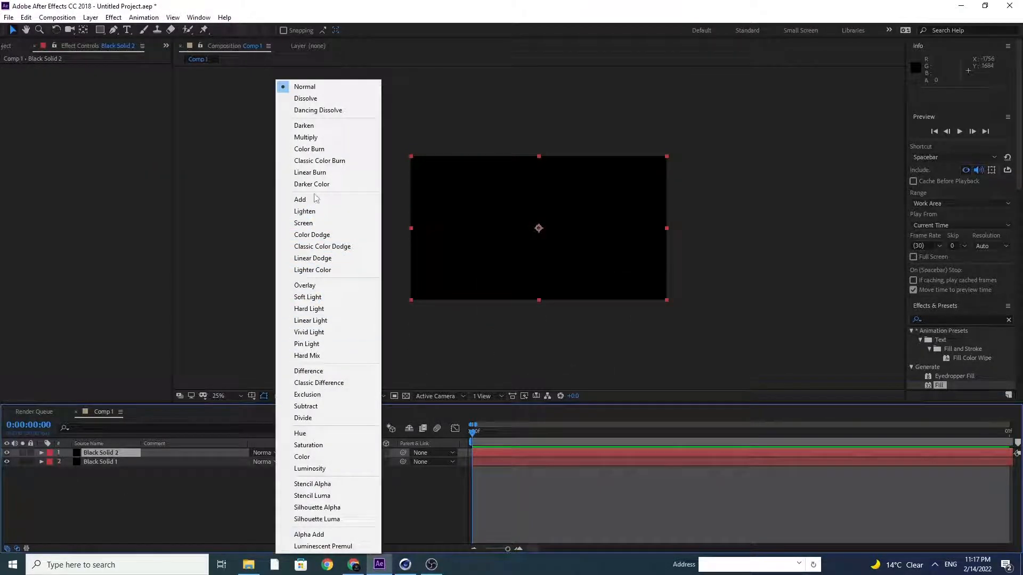
click(314, 199)
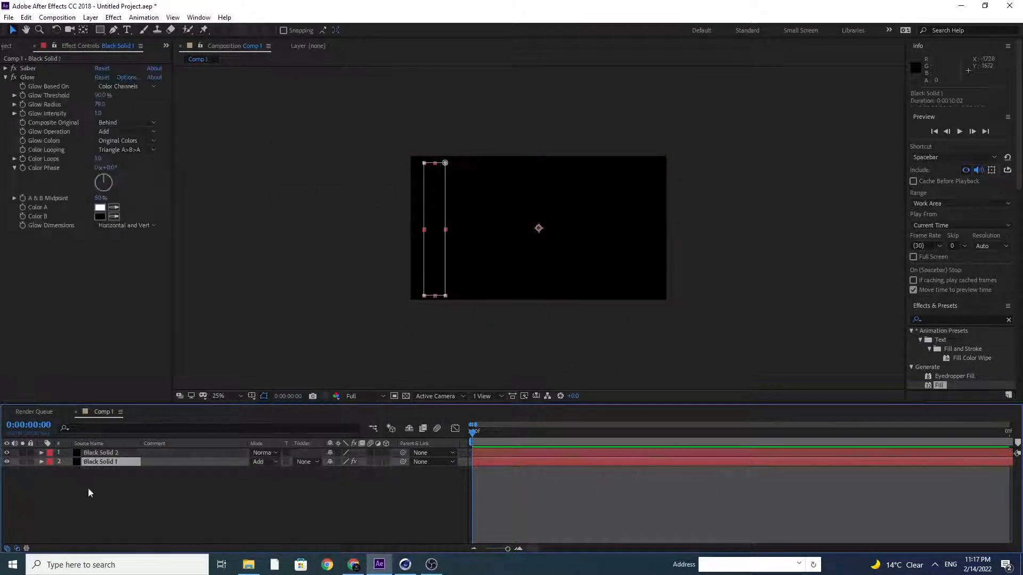
click(262, 453)
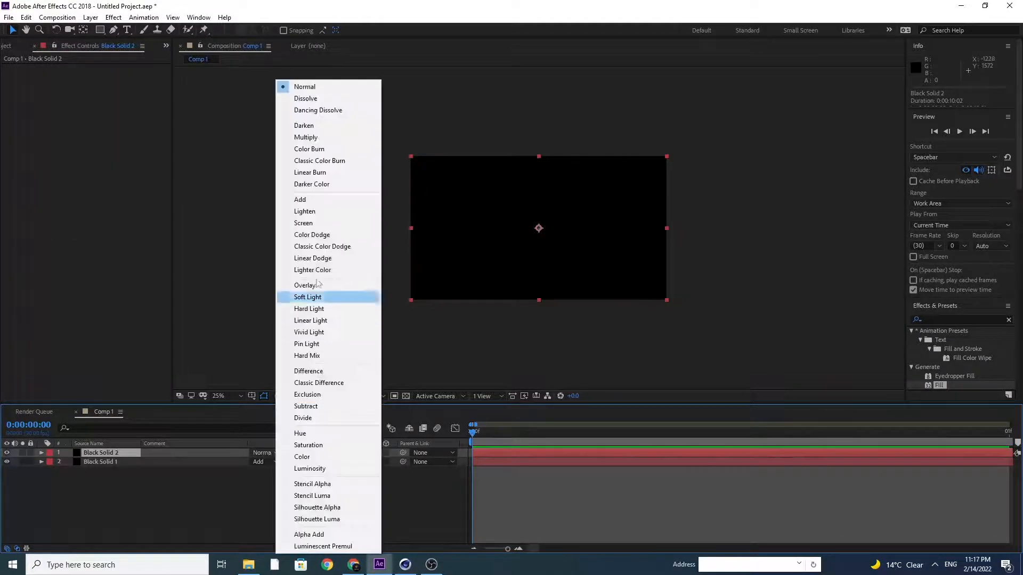
click(315, 200)
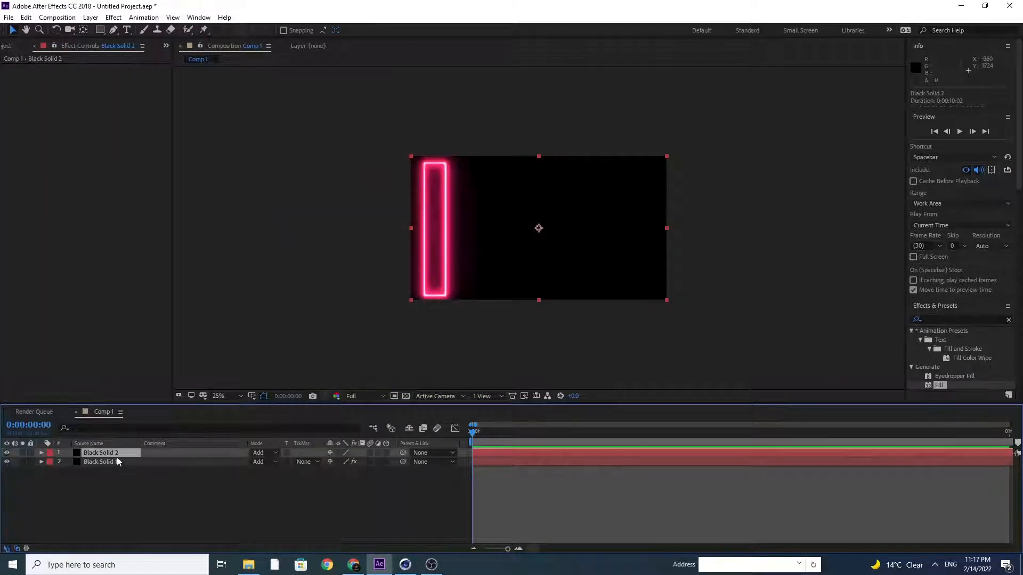
- Draw an elliptical mask about 848 by 300 px on Black Solid 2, to the right of the glowing rectangle
click(103, 32)
click(133, 53)
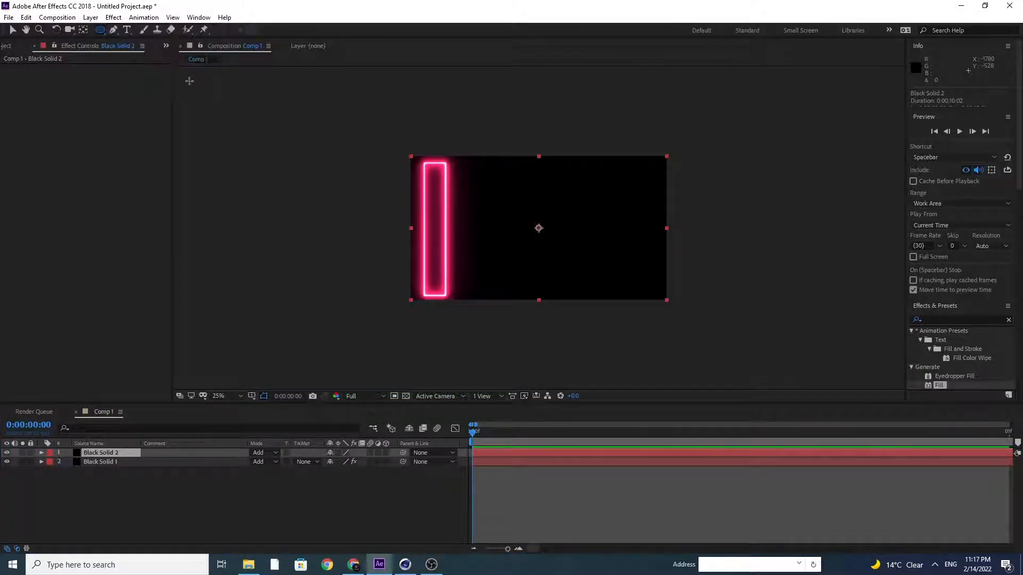
drag(573, 177, 460, 216)
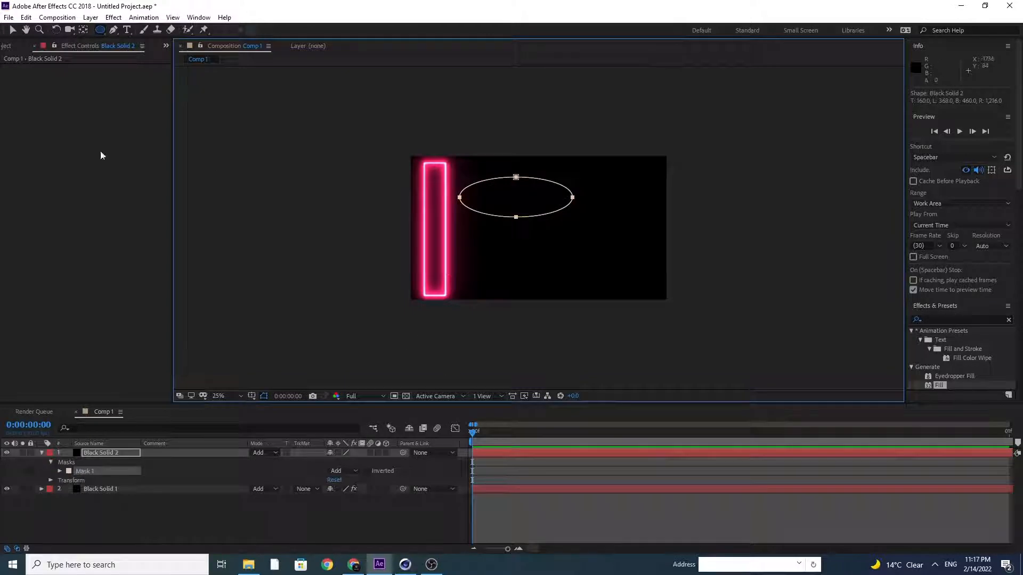
- Widen the ellipse mask to about 126%, flatten it, and move it up by 72 px
click(13, 30)
double_click(572, 199)
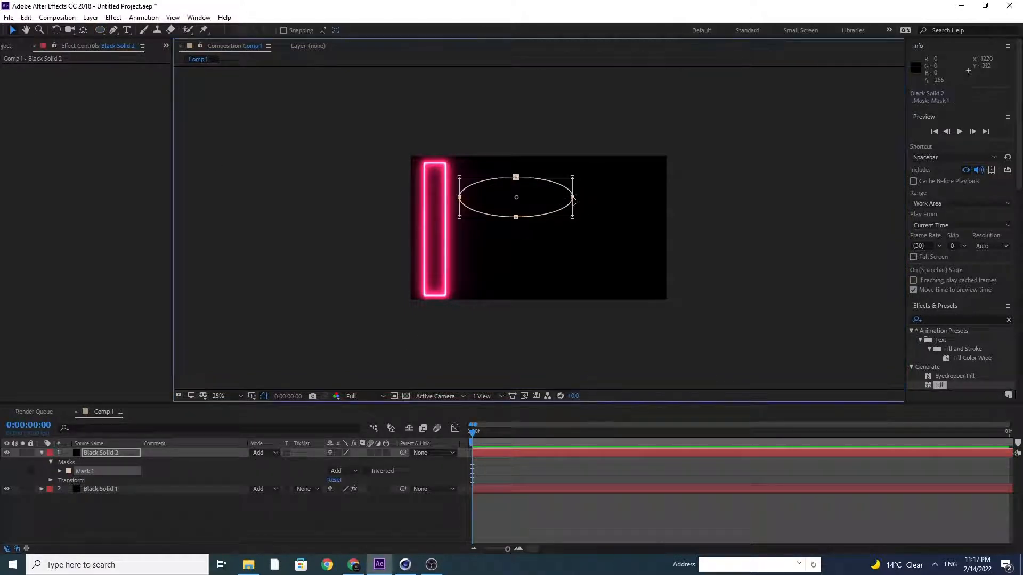
drag(573, 198, 603, 197)
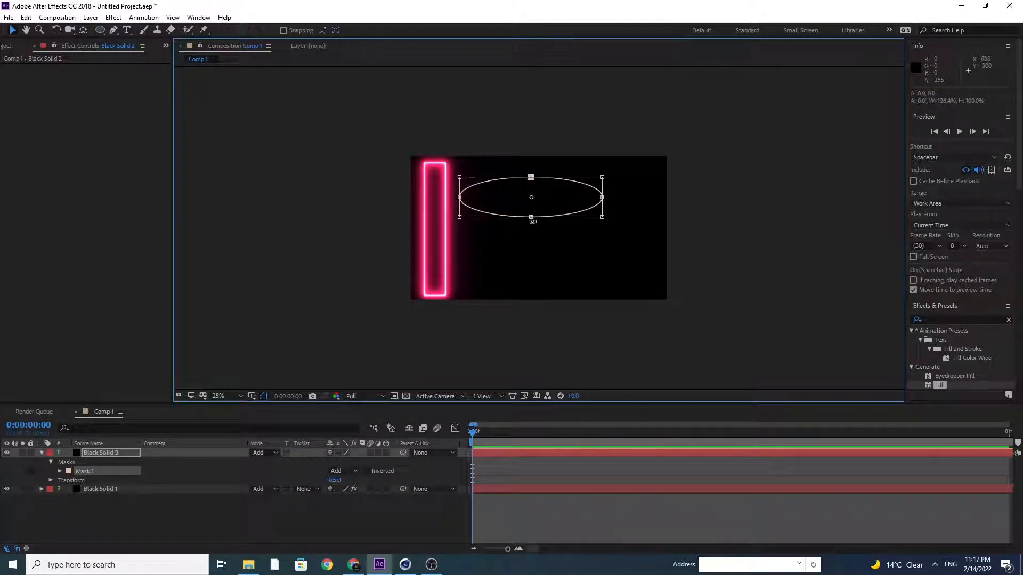
drag(531, 217, 549, 186)
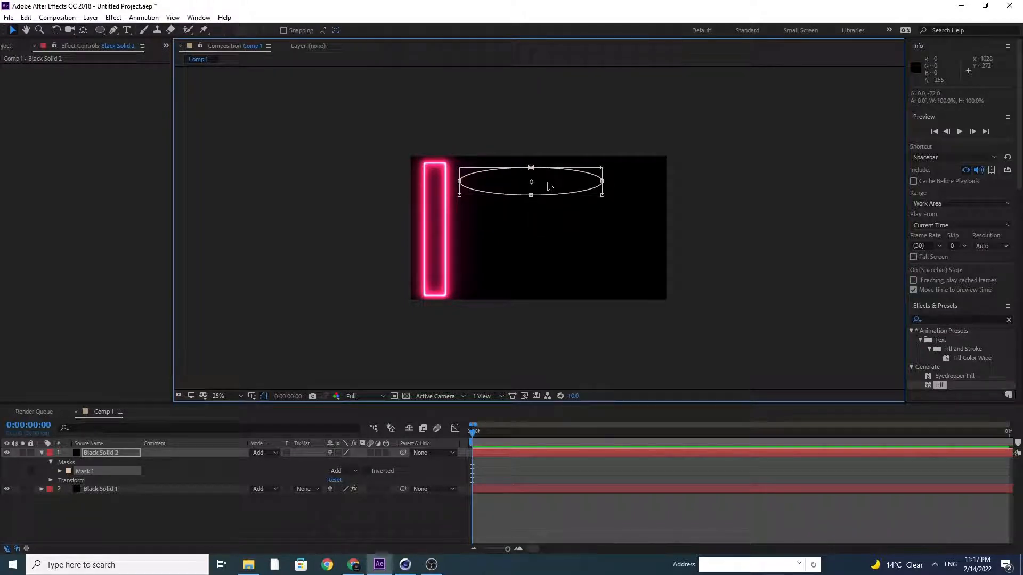
- Apply the Video Copilot Saber effect to Black Solid 2 with the ellipse mask
click(124, 452)
click(113, 18)
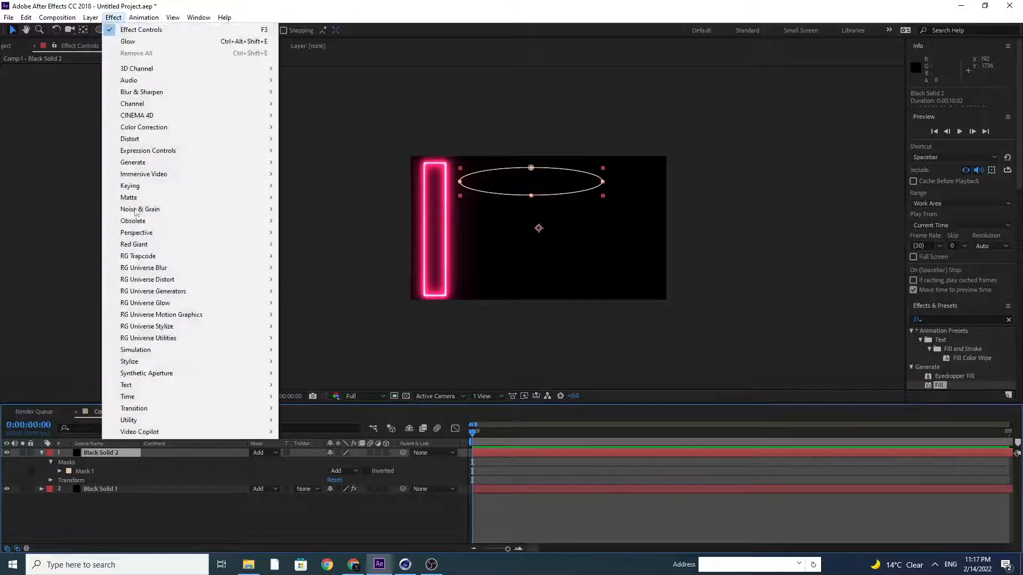
mouse_move(160, 431)
click(302, 455)
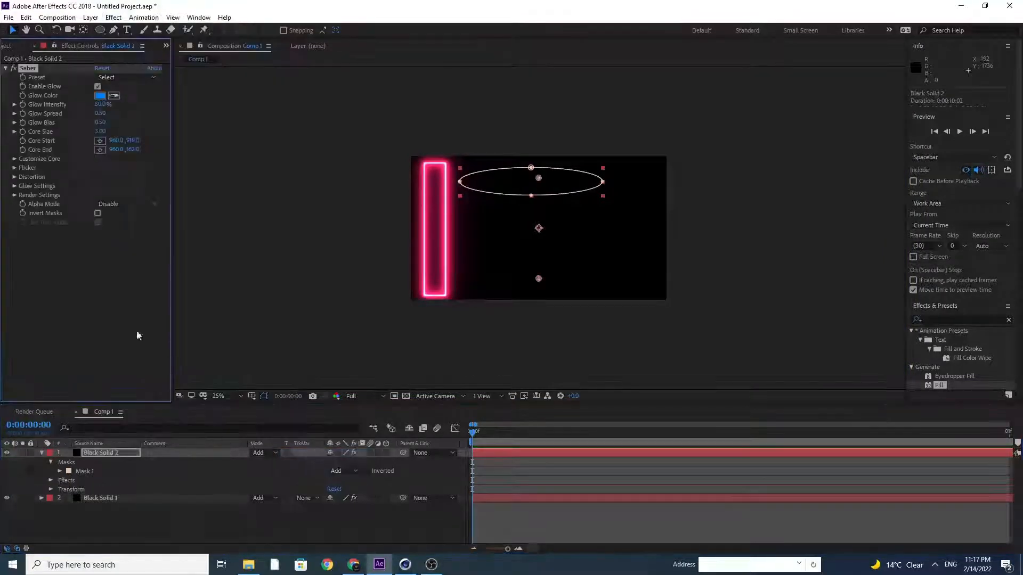
- Make the ellipse's Saber follow the layer masks and give it the Neon preset
click(32, 159)
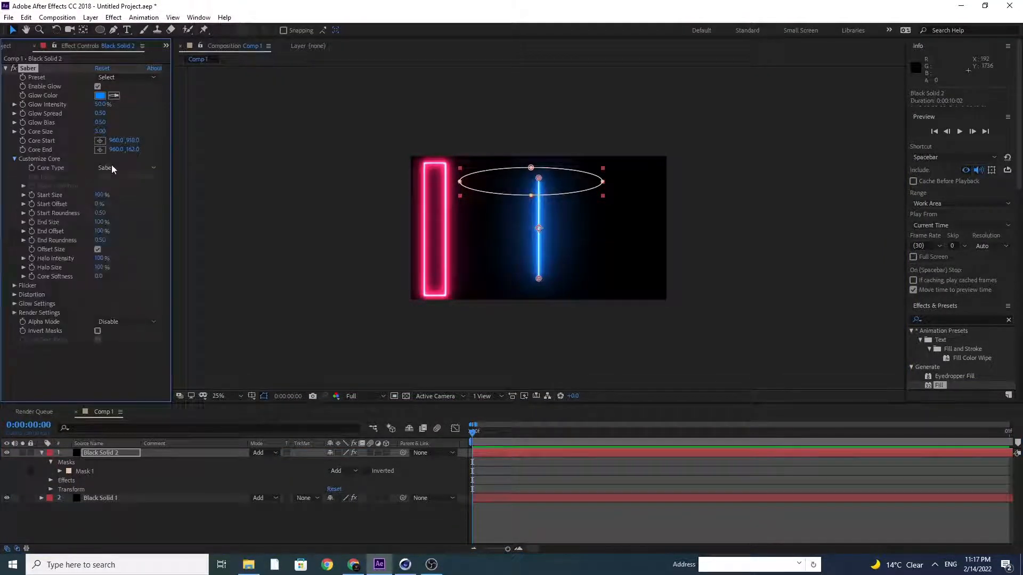
click(115, 168)
click(116, 192)
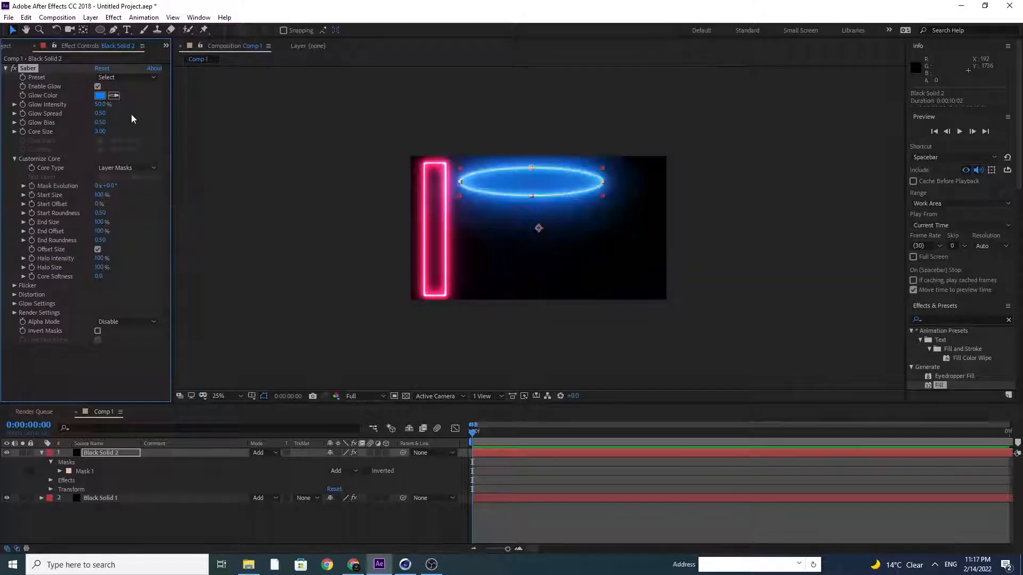
click(118, 78)
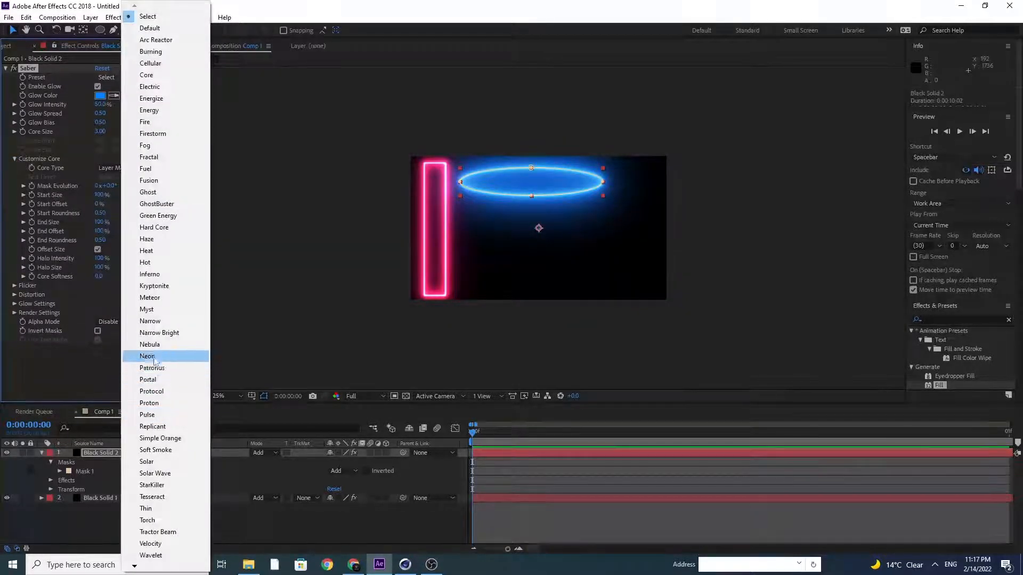
click(146, 355)
- Change the ellipse's Saber glow color to a fully saturated bright green
click(100, 95)
click(138, 294)
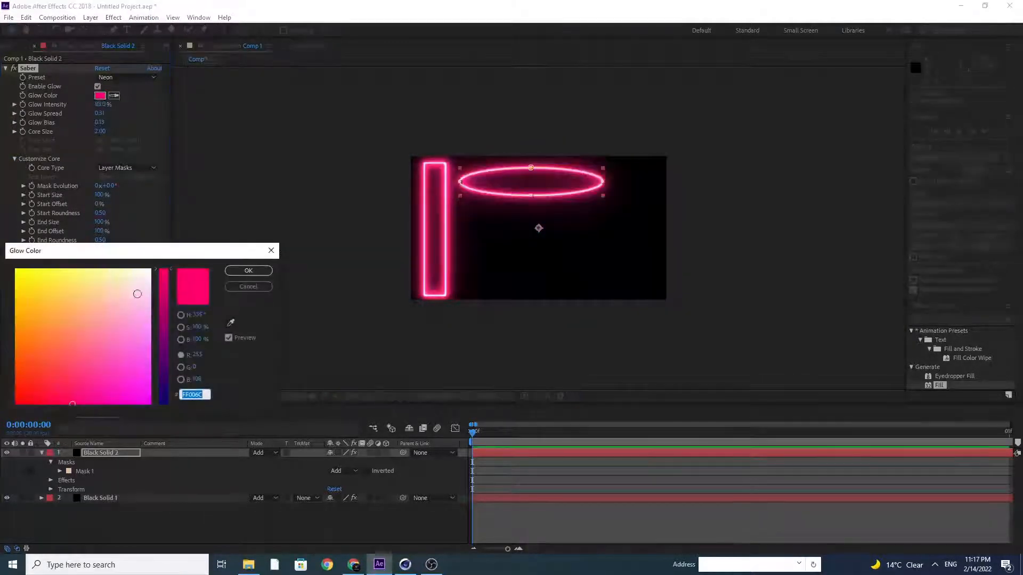
click(162, 336)
drag(74, 296, 15, 268)
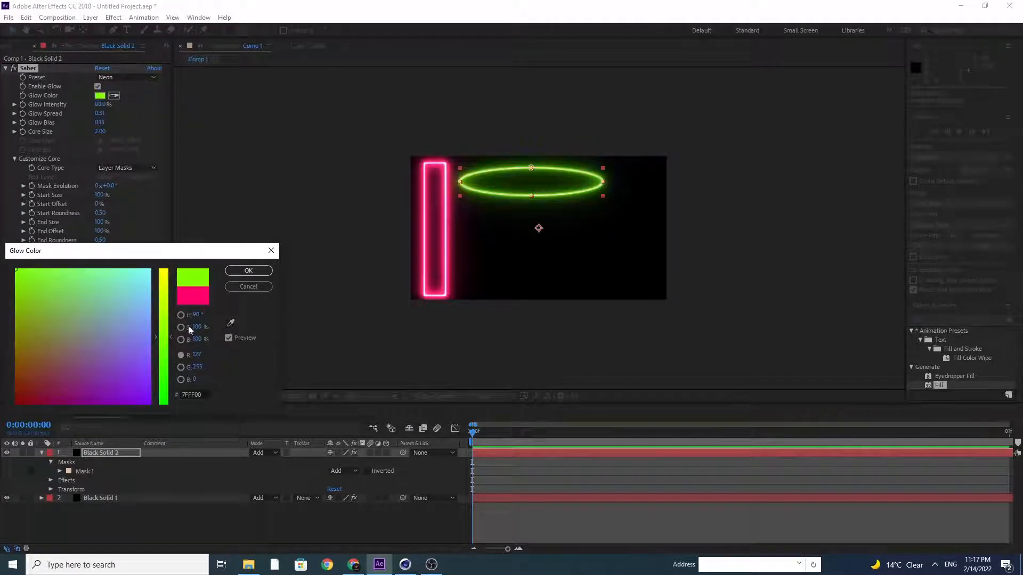
mouse_move(166, 327)
mouse_down()
mouse_move(161, 305)
mouse_move(162, 344)
mouse_up()
click(248, 270)
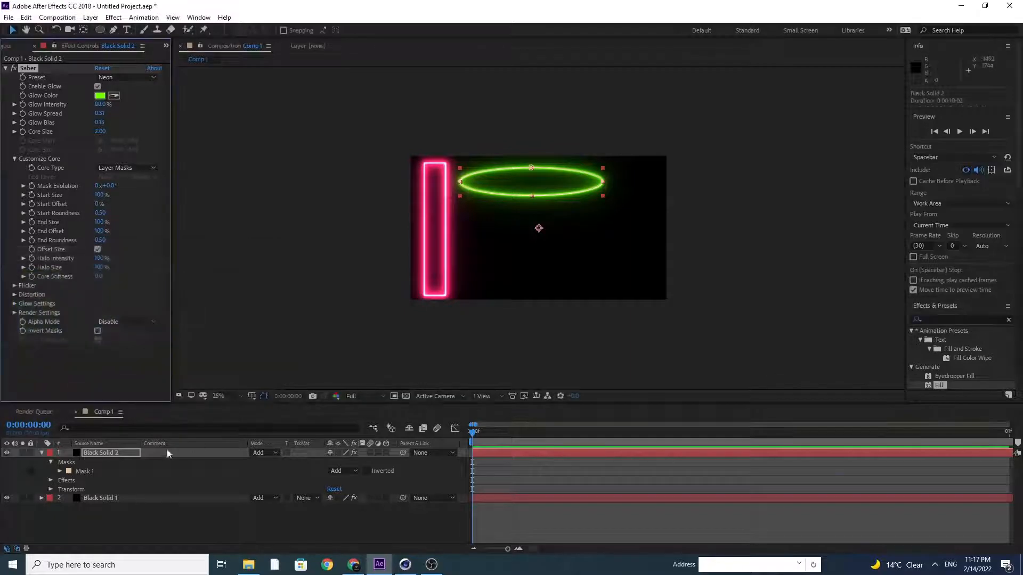
- Copy the Glow effect from Black Solid 1, the layer with the pink rectangle
click(101, 452)
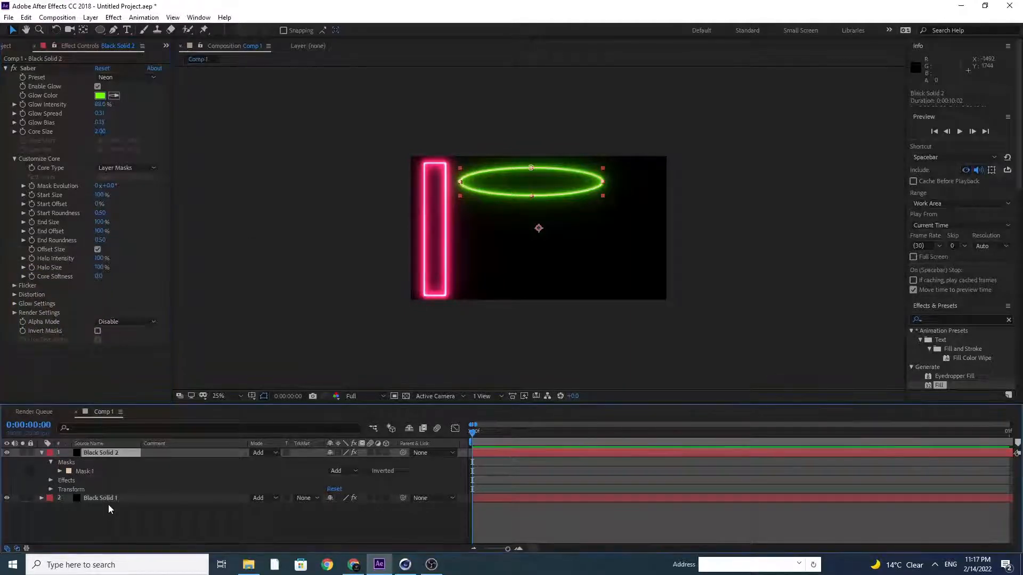
click(107, 499)
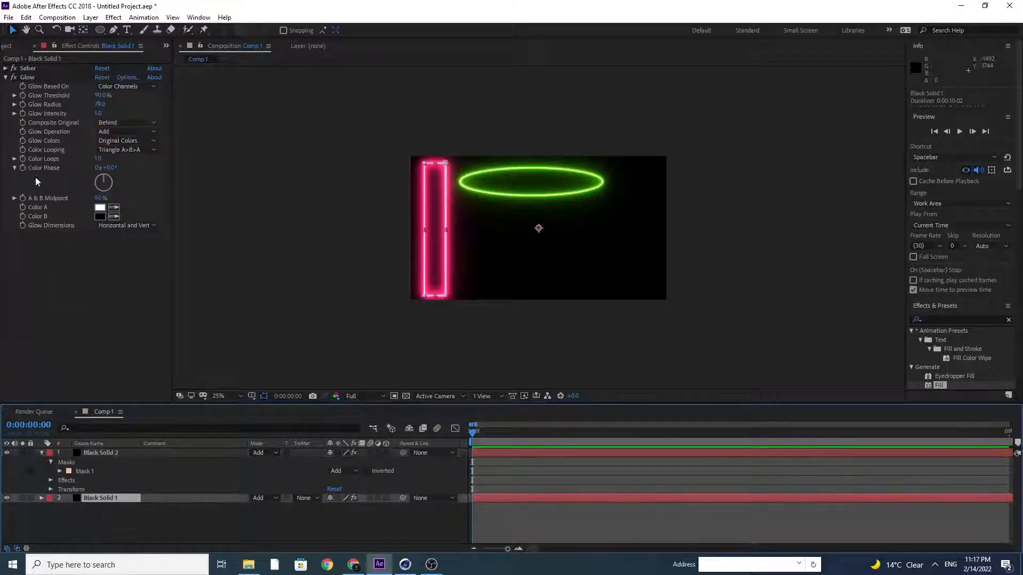
click(6, 77)
click(24, 77)
click(26, 17)
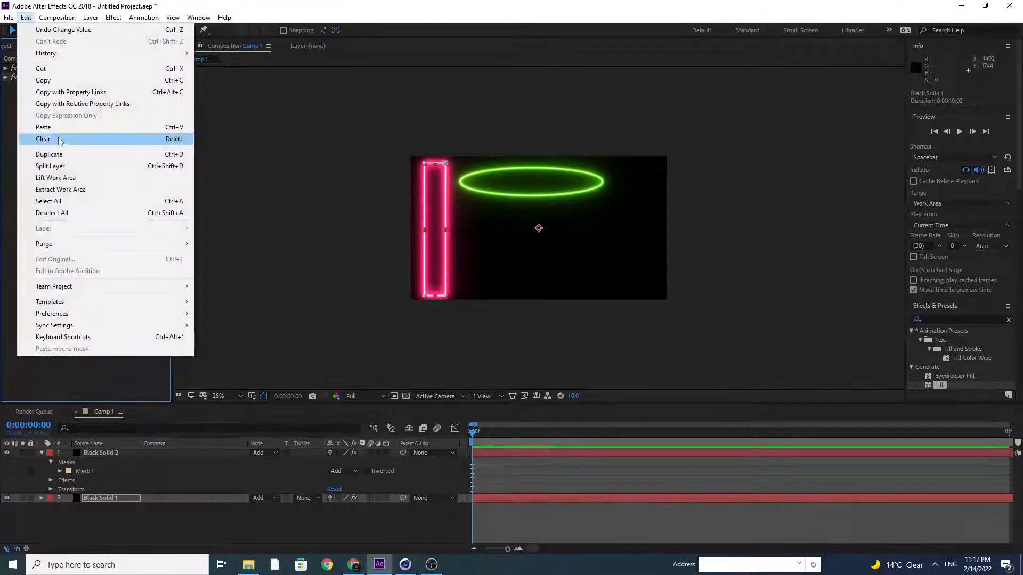
click(62, 81)
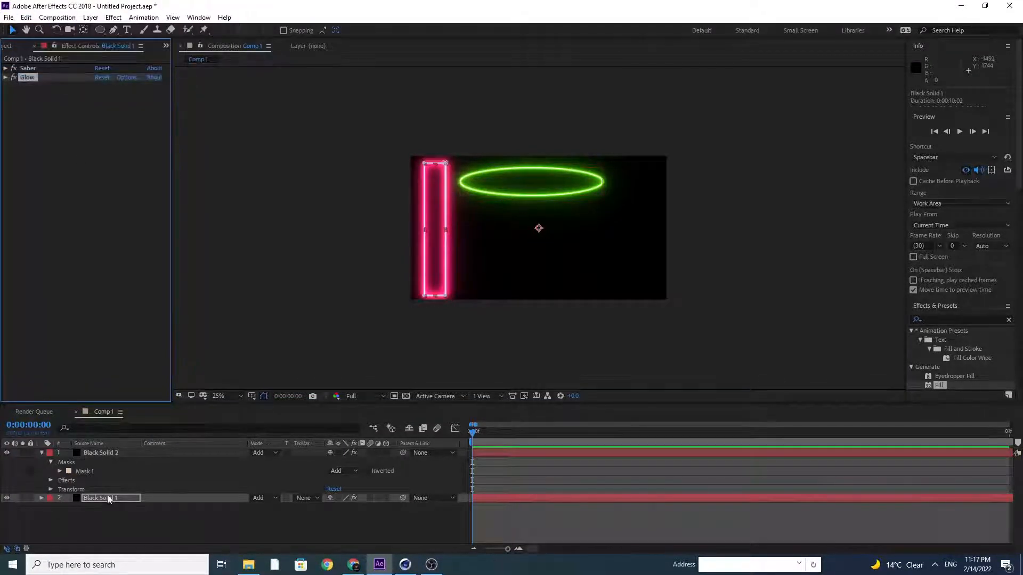
- Paste the copied Glow effect onto Black Solid 2, the layer with the green ellipse, and collapse its effect settings
click(108, 499)
click(109, 453)
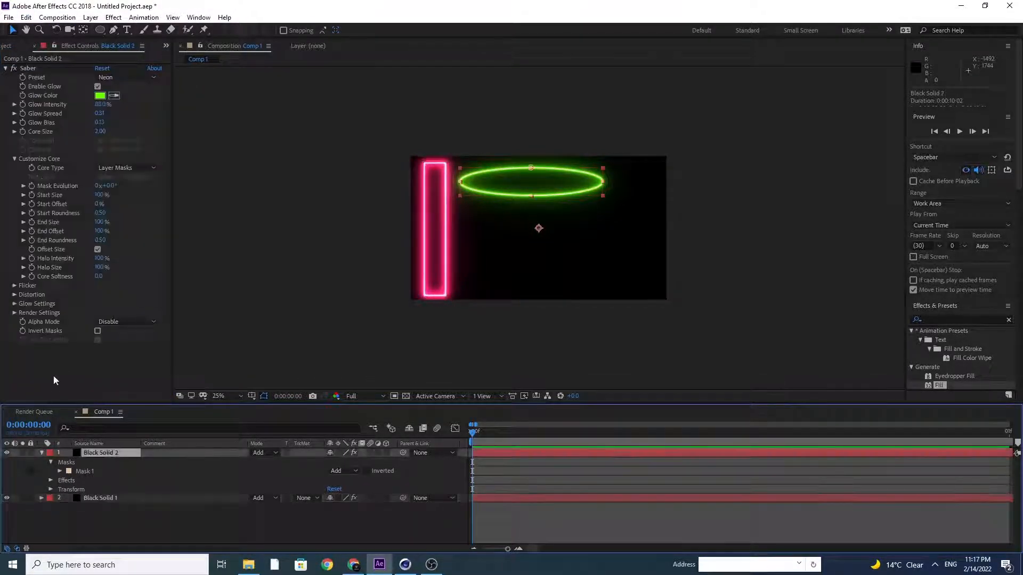
click(26, 17)
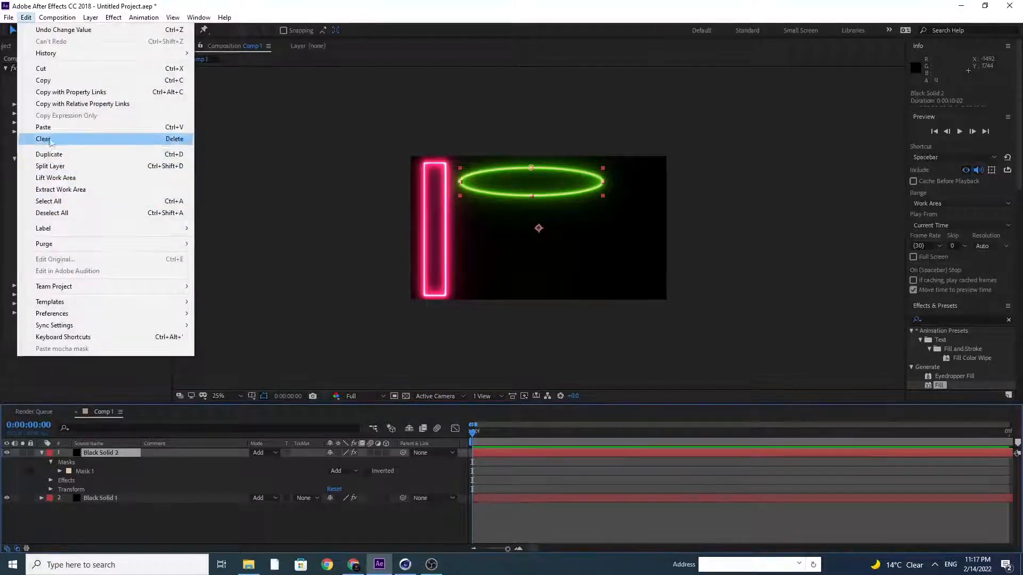
click(44, 139)
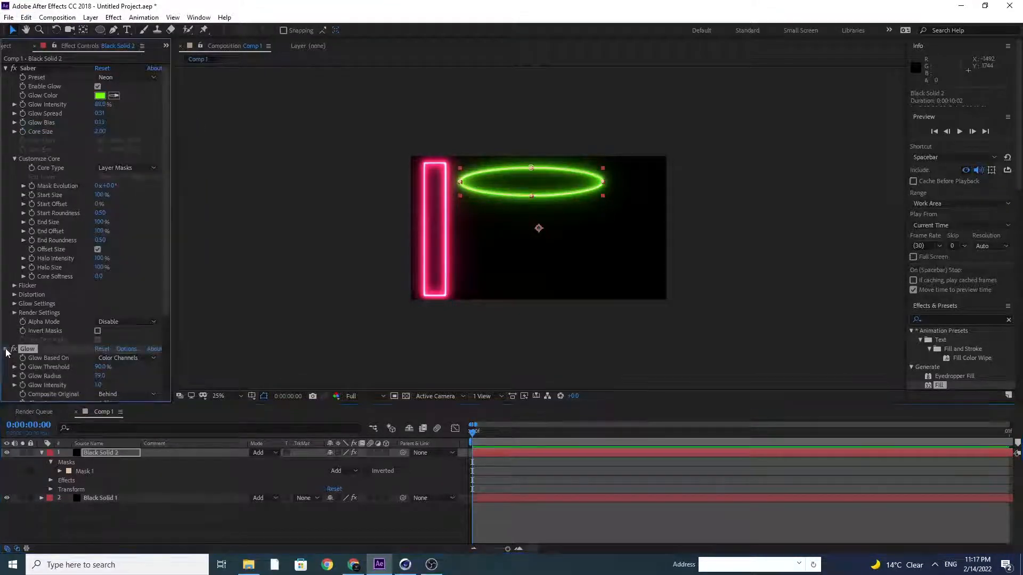
click(6, 350)
click(6, 68)
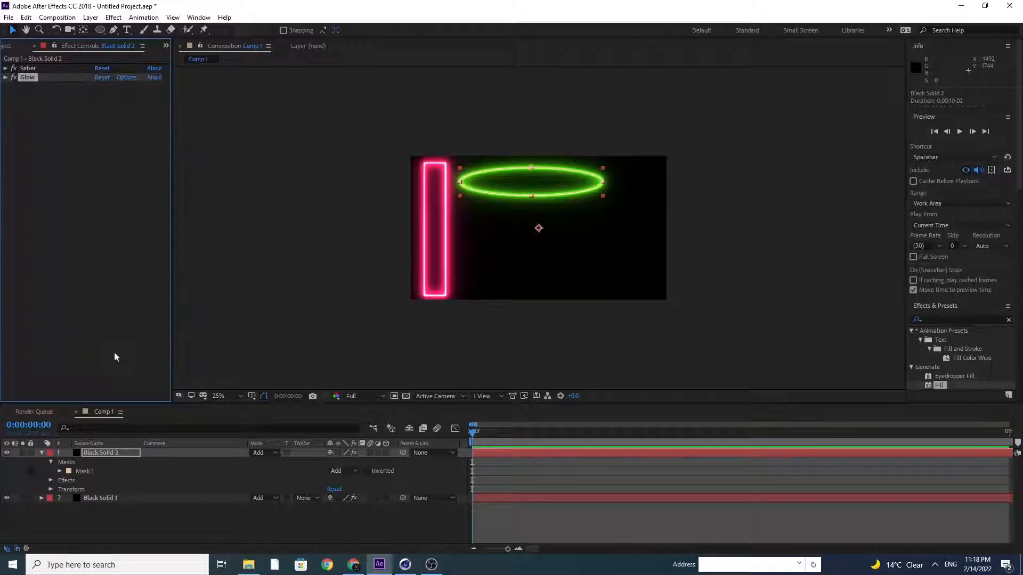
- Duplicate the green ellipse's layer Black Solid 2 and remove the Saber and Glow effects from the copy
click(41, 453)
click(96, 454)
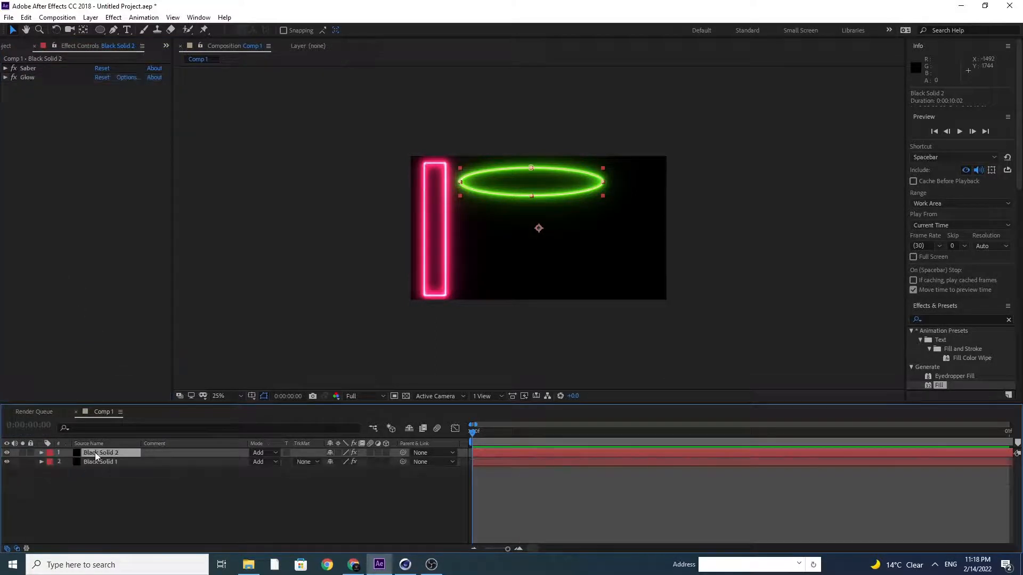
key(ctrl+d)
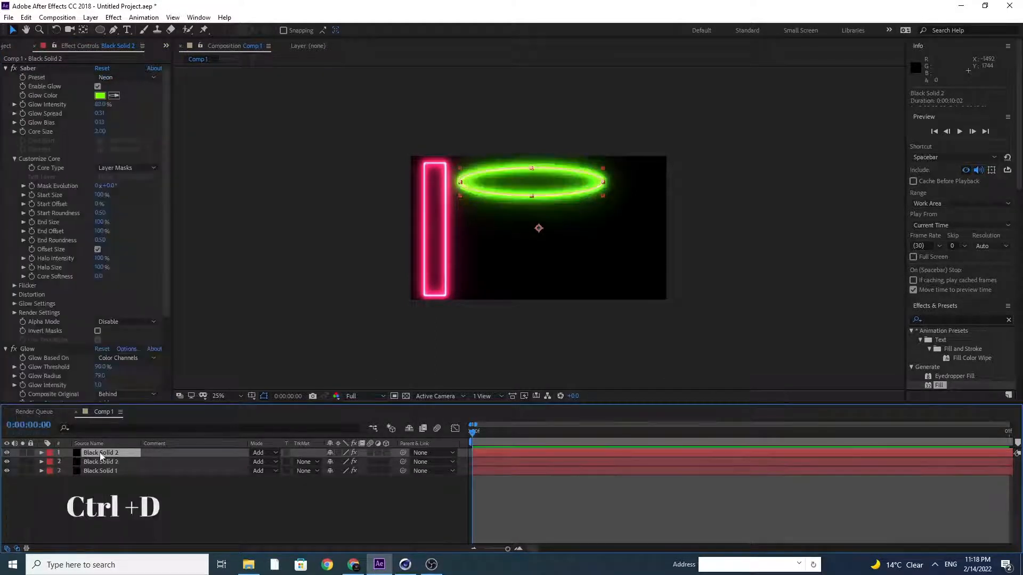
click(33, 68)
key(Delete)
key(Delete)
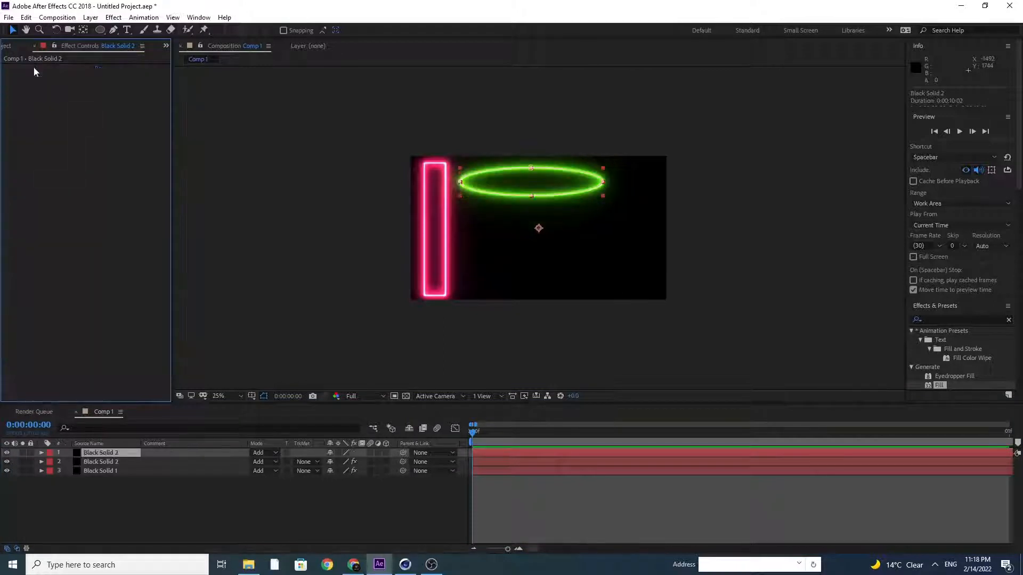
- Draw a flat ellipse mask about 1,090 by 180 px below the green one on the copy, and delete its old Mask 1
click(93, 454)
click(100, 30)
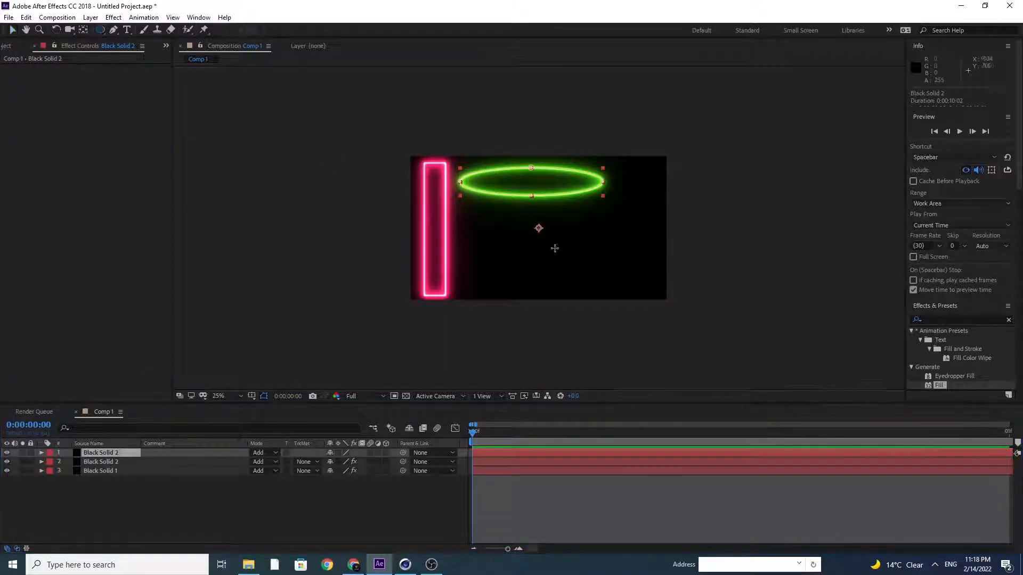
drag(618, 209, 471, 233)
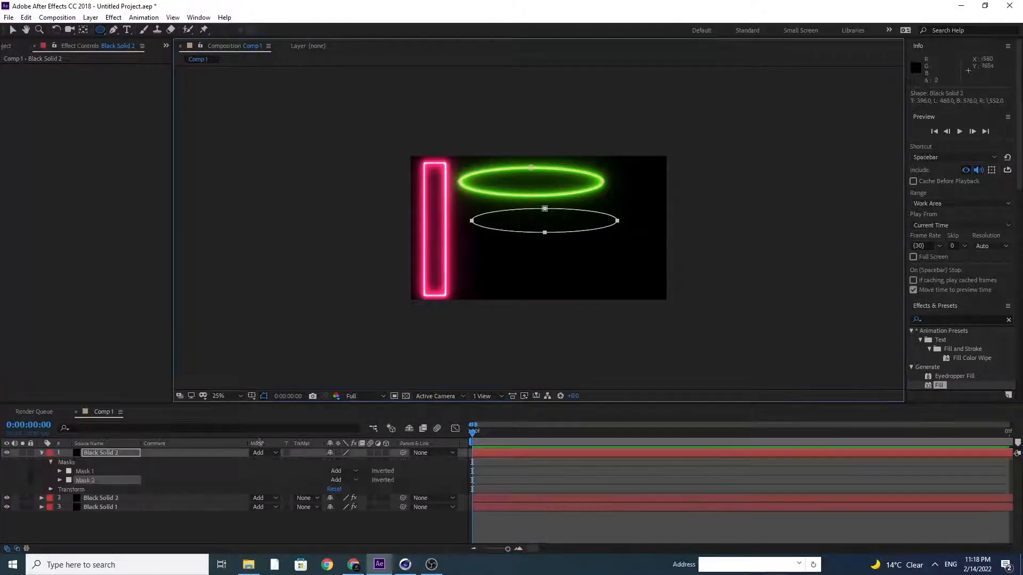
click(85, 472)
key(Delete)
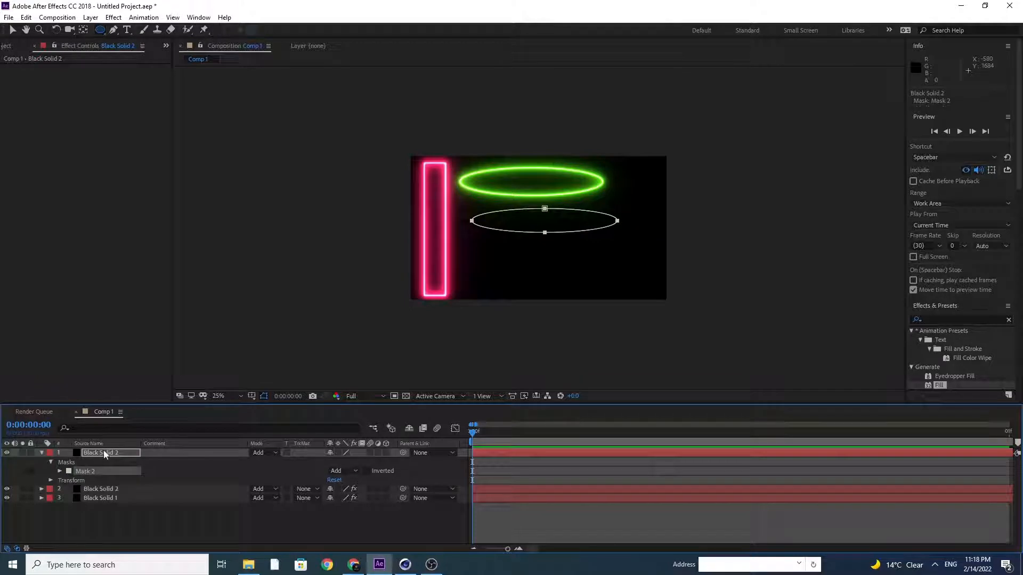
- Apply the Video Copilot Saber effect to the copied solid with the new ellipse mask
click(104, 451)
click(113, 17)
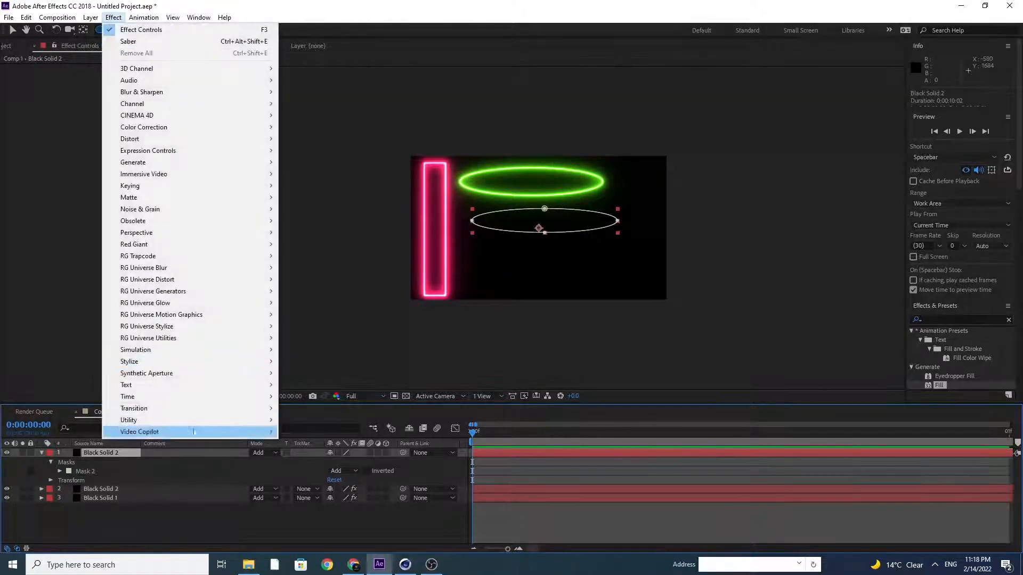
mouse_move(176, 432)
click(302, 455)
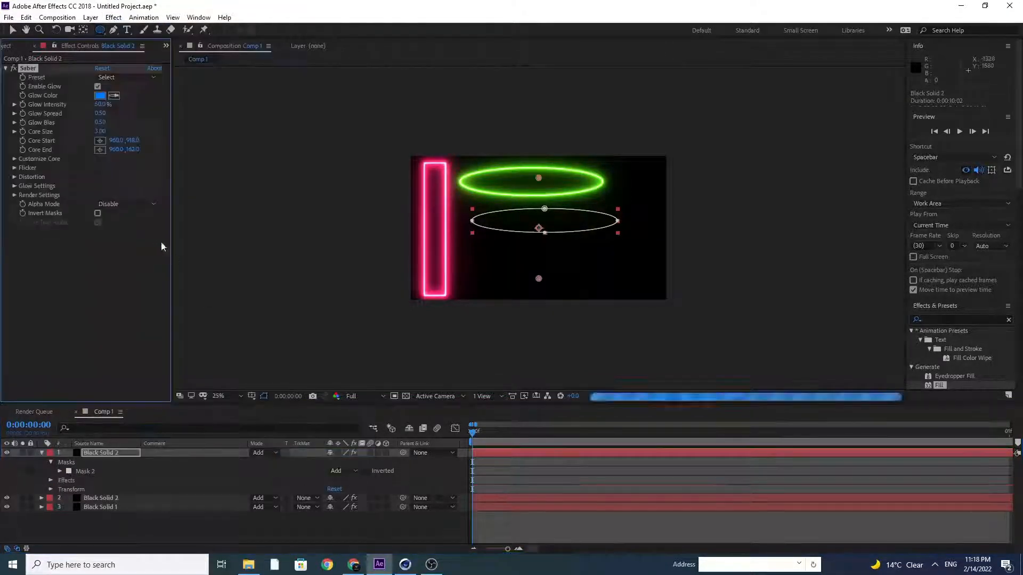
- Set the second ellipse's Saber core type to Layer Masks and give it the Neon preset
click(14, 159)
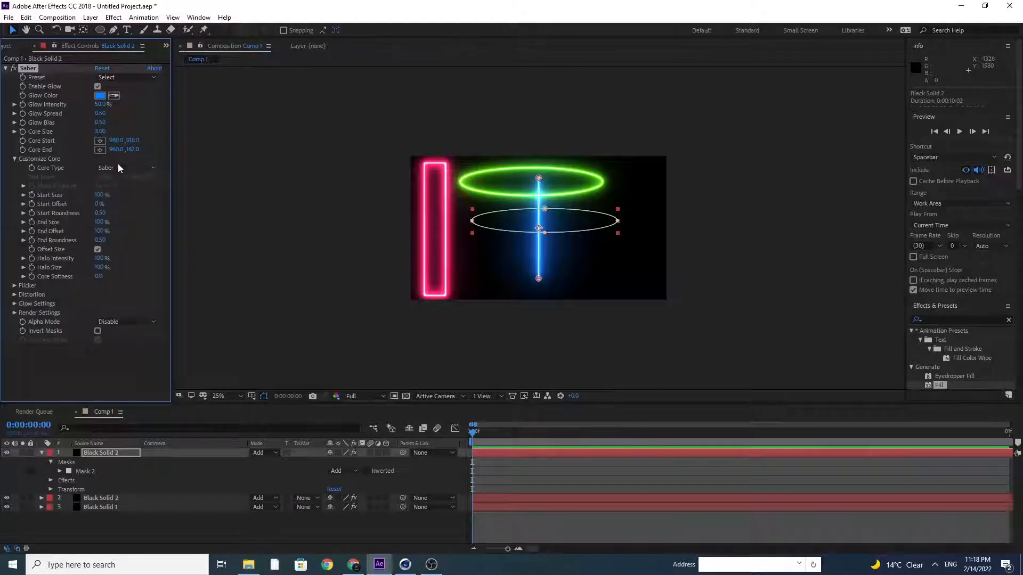
click(118, 170)
click(125, 189)
click(15, 160)
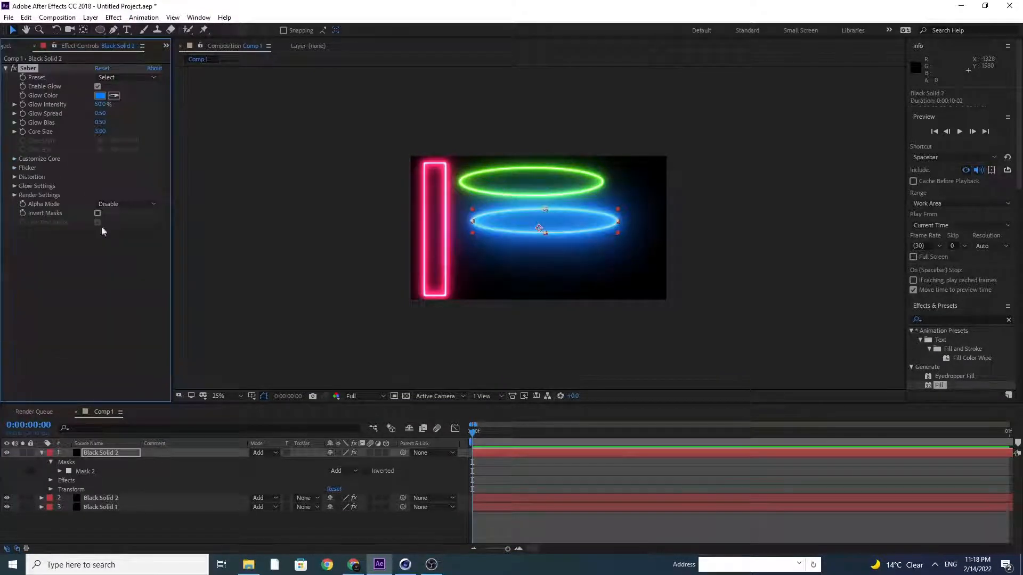
click(133, 78)
click(154, 356)
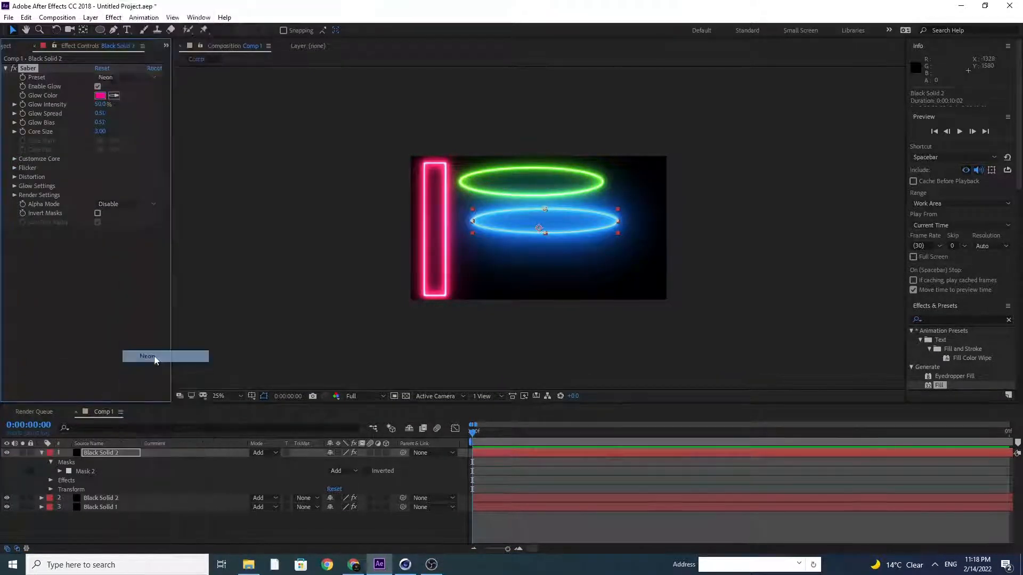
- Change the second ellipse's Saber glow color to bright cyan, 22FFFF
click(99, 96)
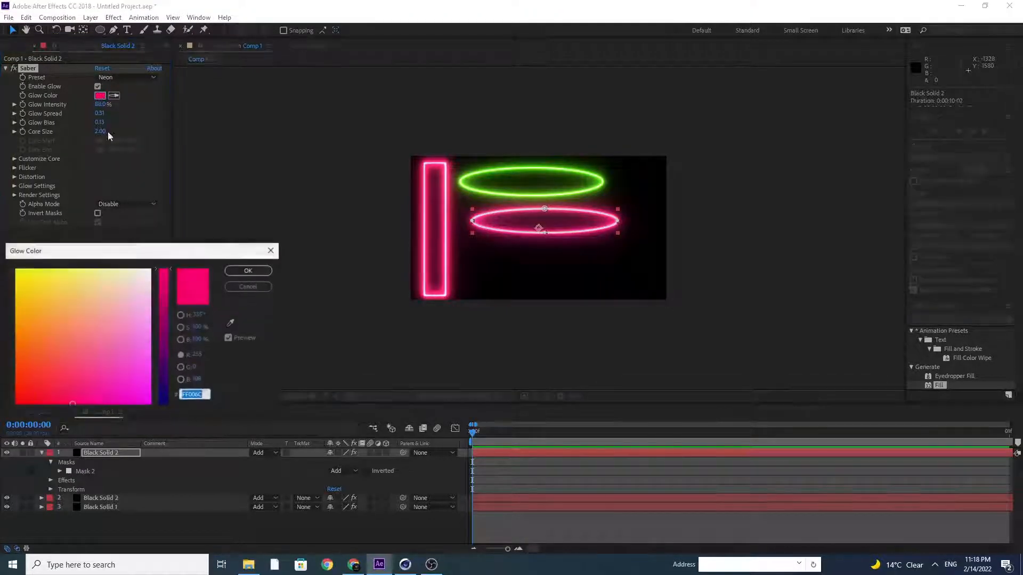
click(161, 379)
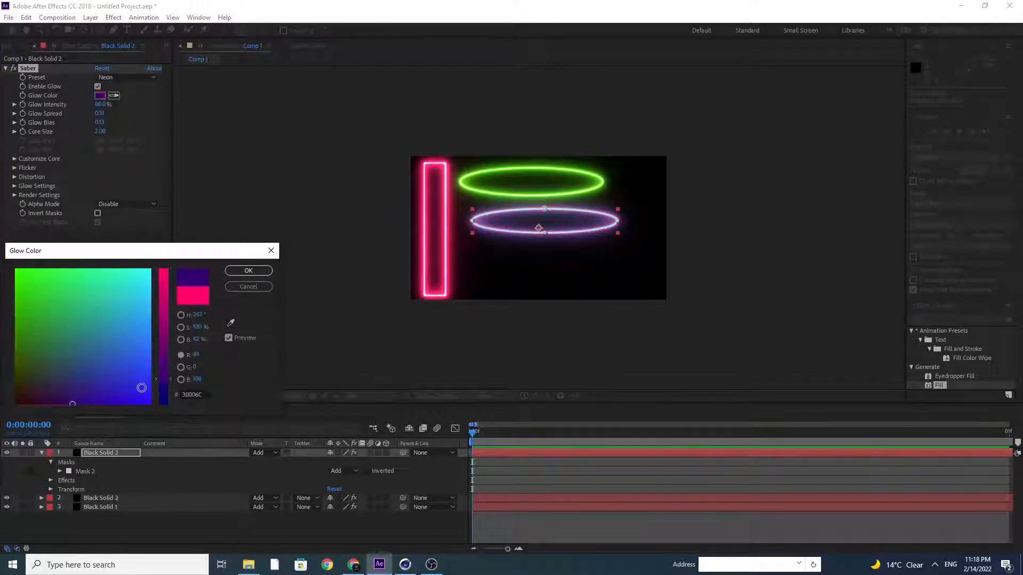
click(149, 402)
drag(152, 379, 157, 251)
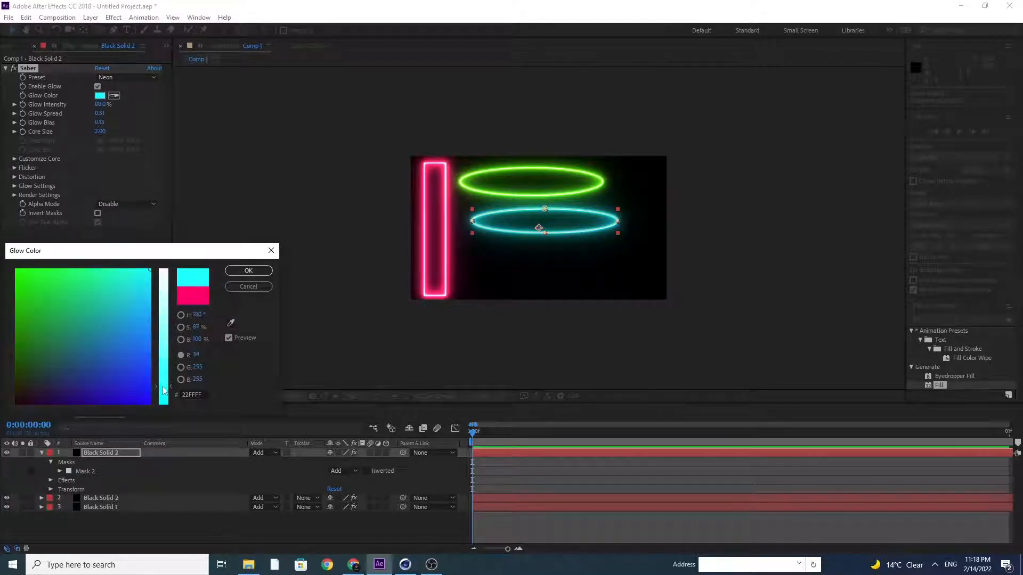
click(257, 271)
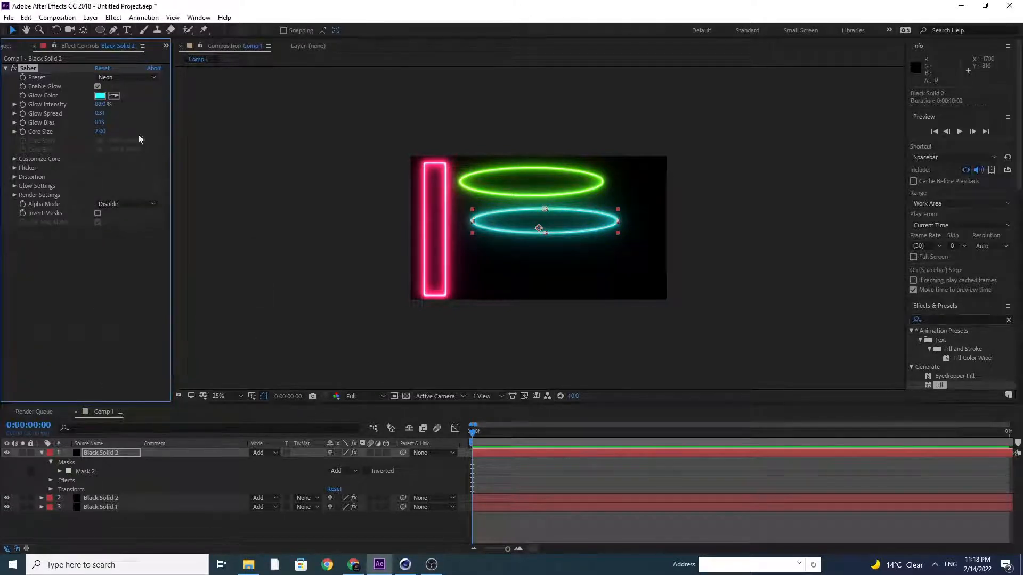
- Duplicate the layer with the cyan ellipse
click(103, 30)
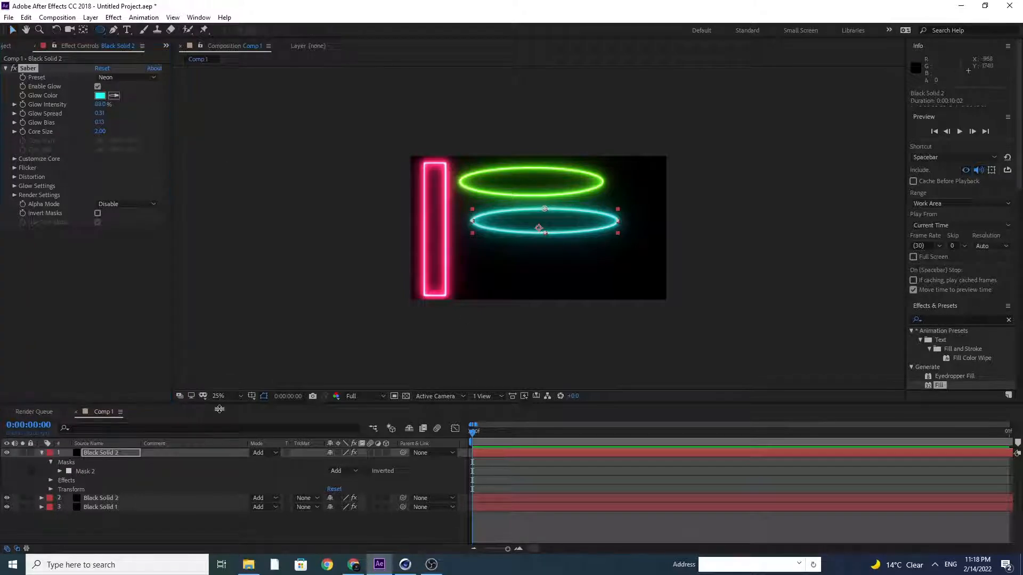
click(42, 453)
click(59, 487)
click(111, 453)
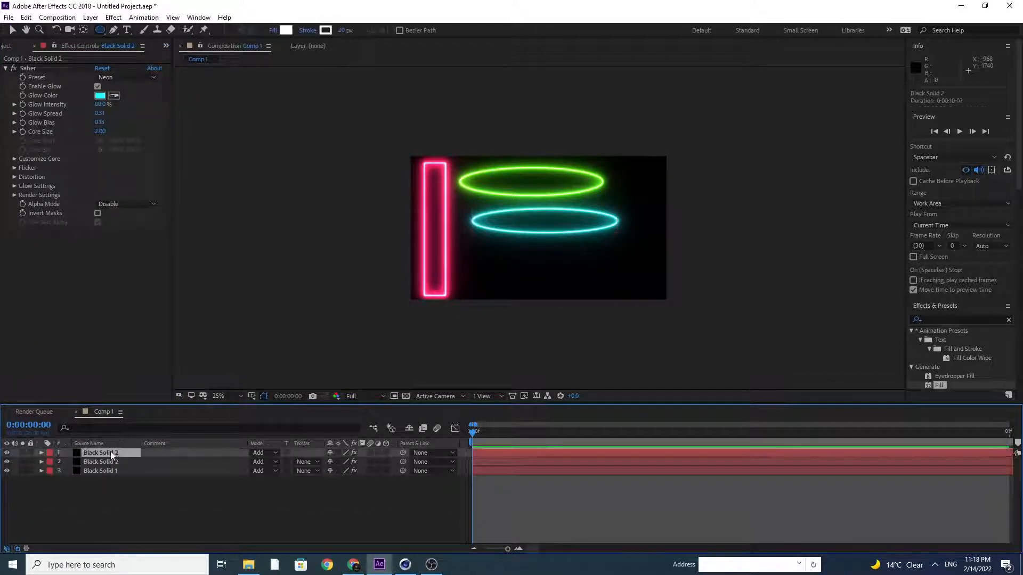
key(ctrl+d)
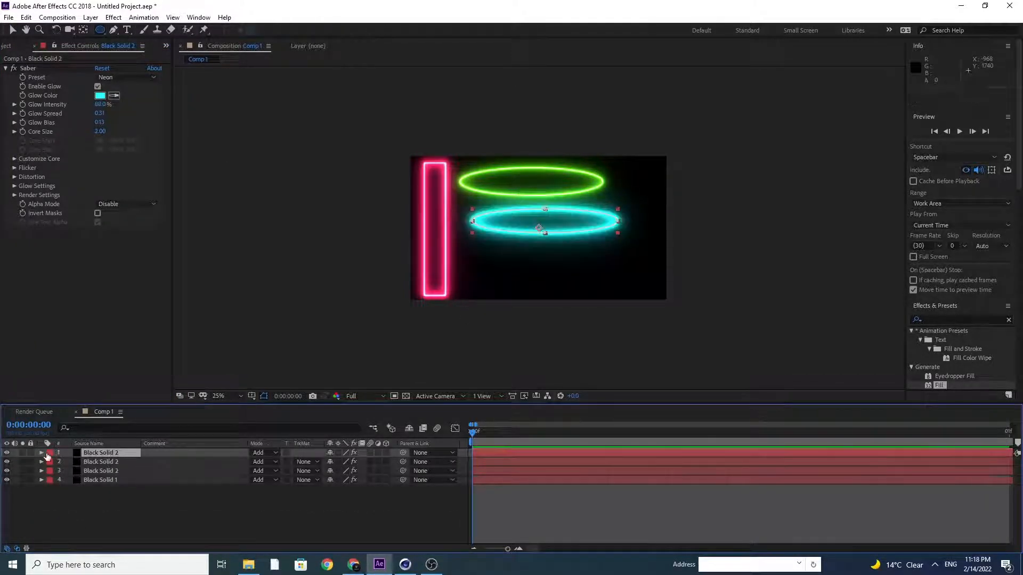
- Replace the copy's mask with an ellipse about 820 by 225 px below the cyan one
click(42, 453)
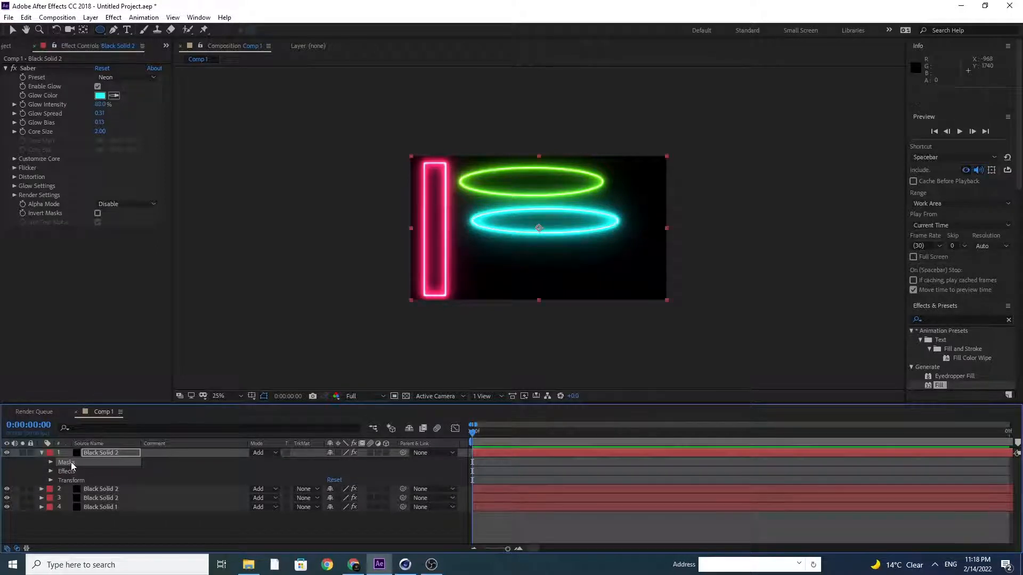
key(Delete)
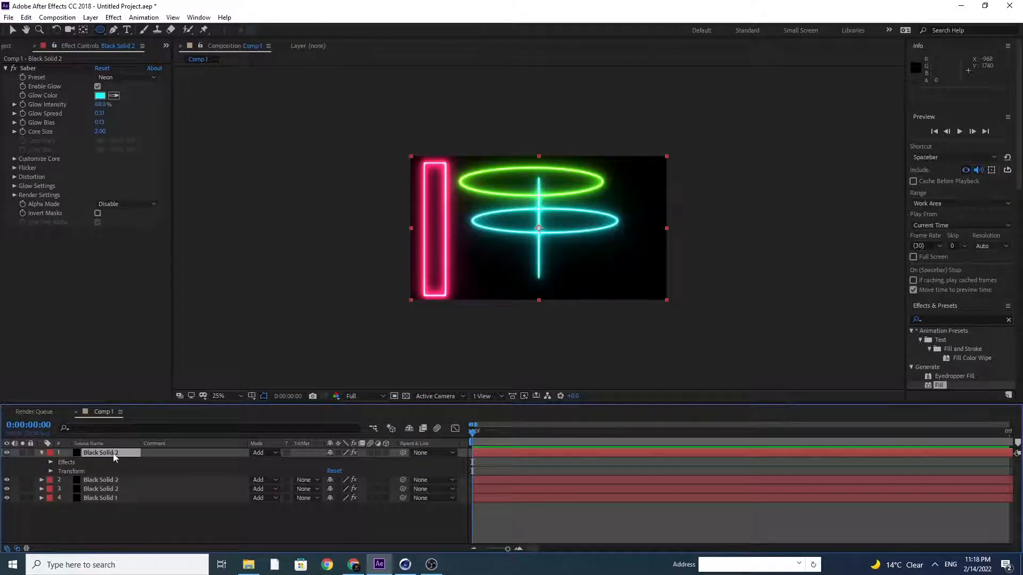
click(100, 30)
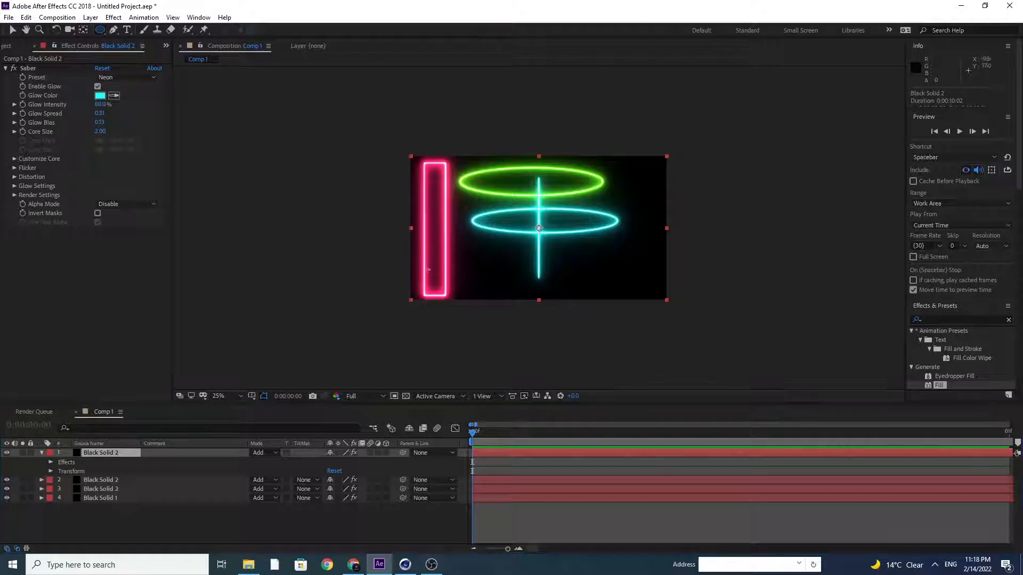
drag(570, 253, 460, 283)
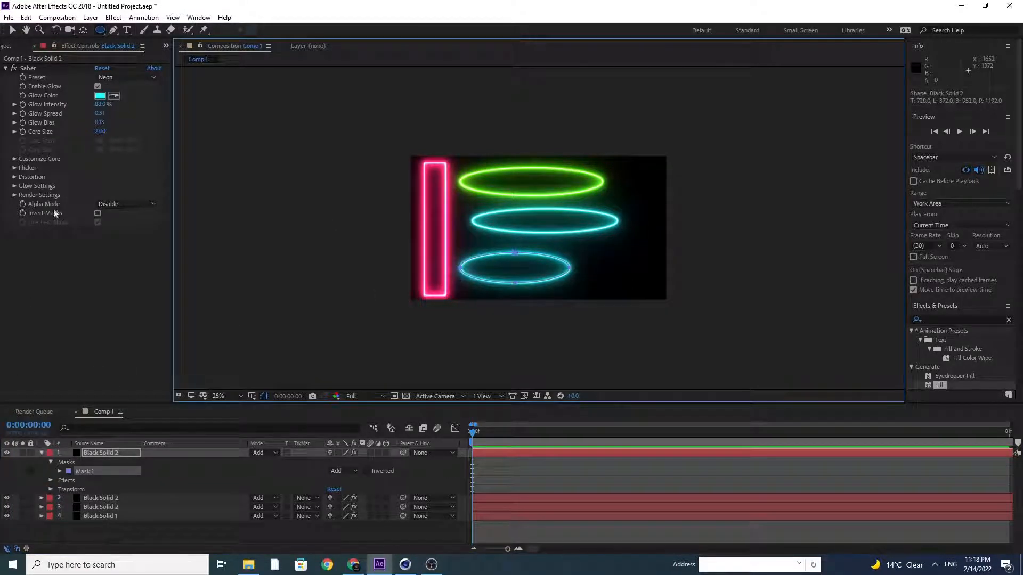
- Change the lowest ellipse's Saber glow color to a vivid violet-blue and collapse its layer
click(101, 97)
drag(87, 292, 11, 253)
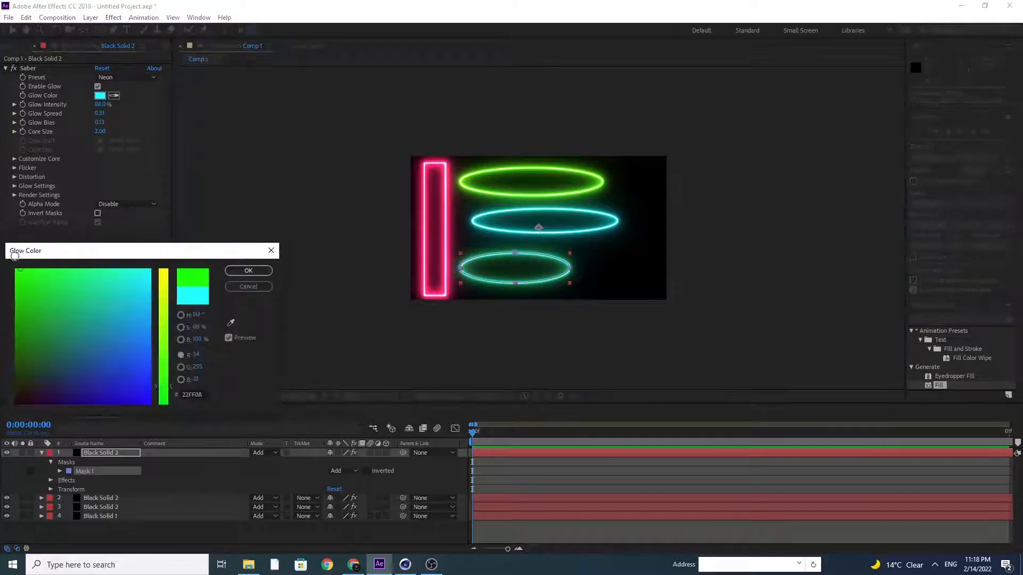
mouse_move(99, 395)
mouse_down()
mouse_move(92, 408)
mouse_move(137, 428)
mouse_move(149, 400)
mouse_up()
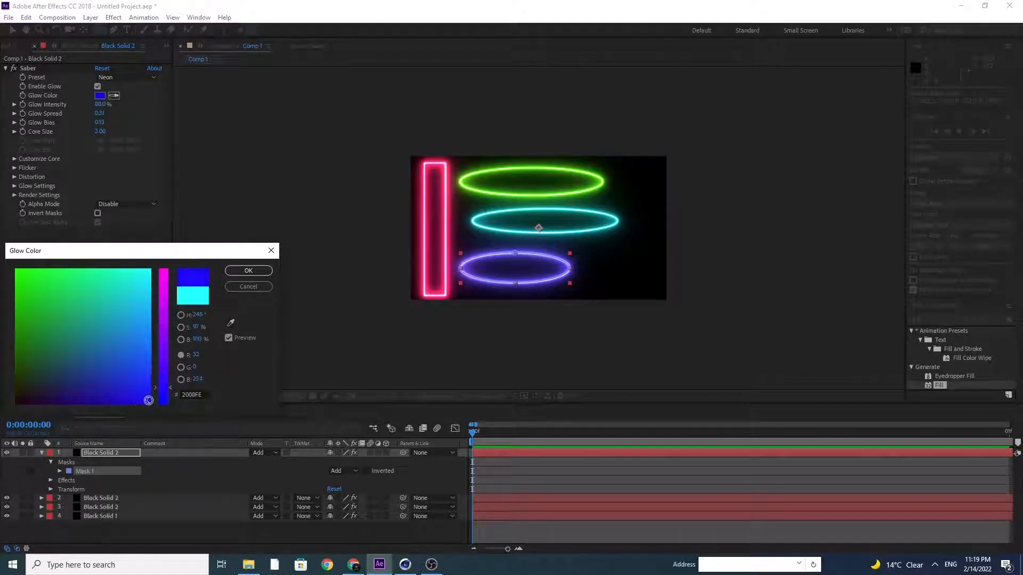
click(250, 271)
click(41, 452)
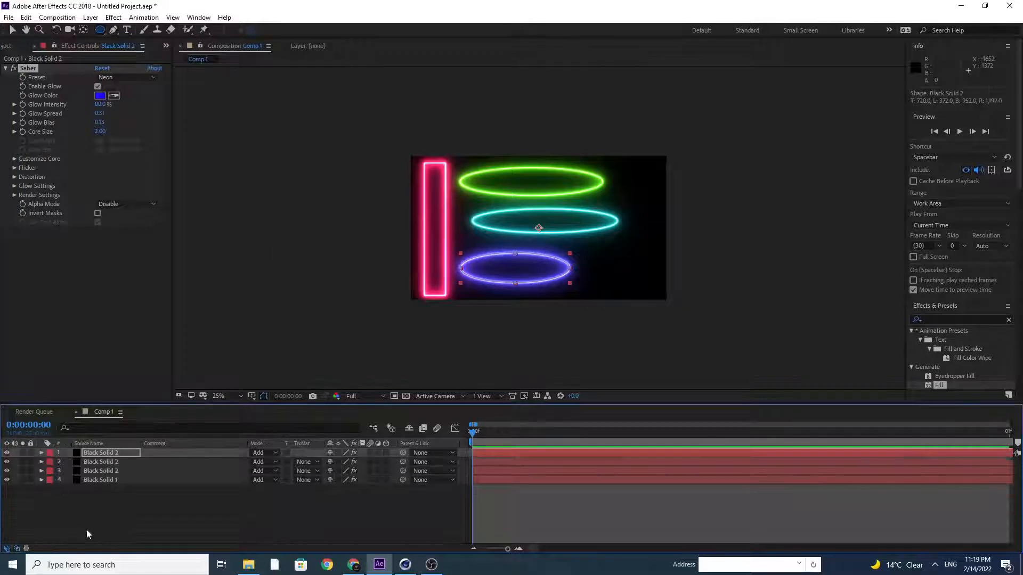
- Duplicate the layer with the violet-blue ellipse
click(86, 529)
click(102, 453)
key(ctrl+d)
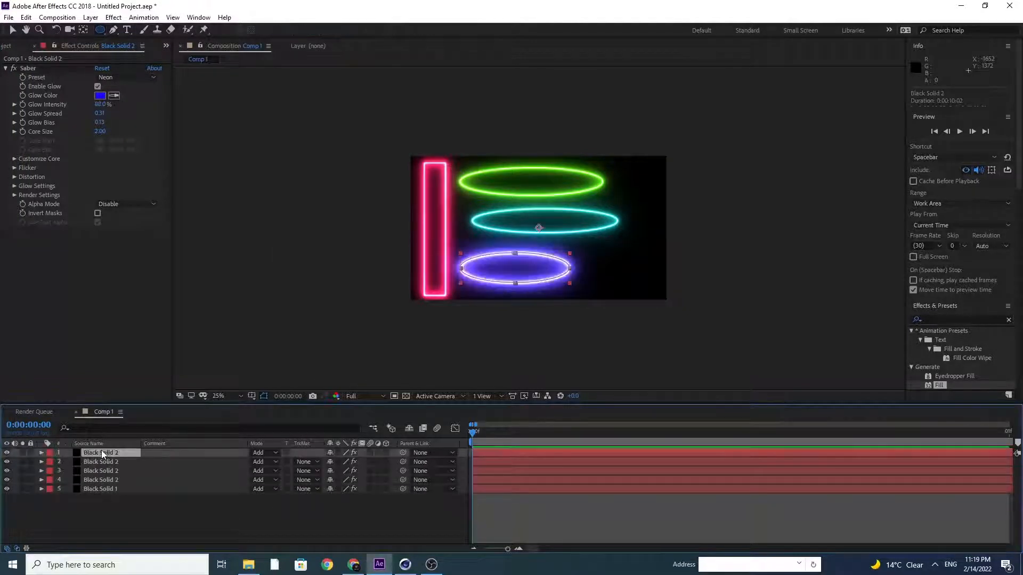
- Replace the new copy's mask with an upright rounded rectangle about 185 by 415 px, beside the violet-blue ellipse
click(41, 453)
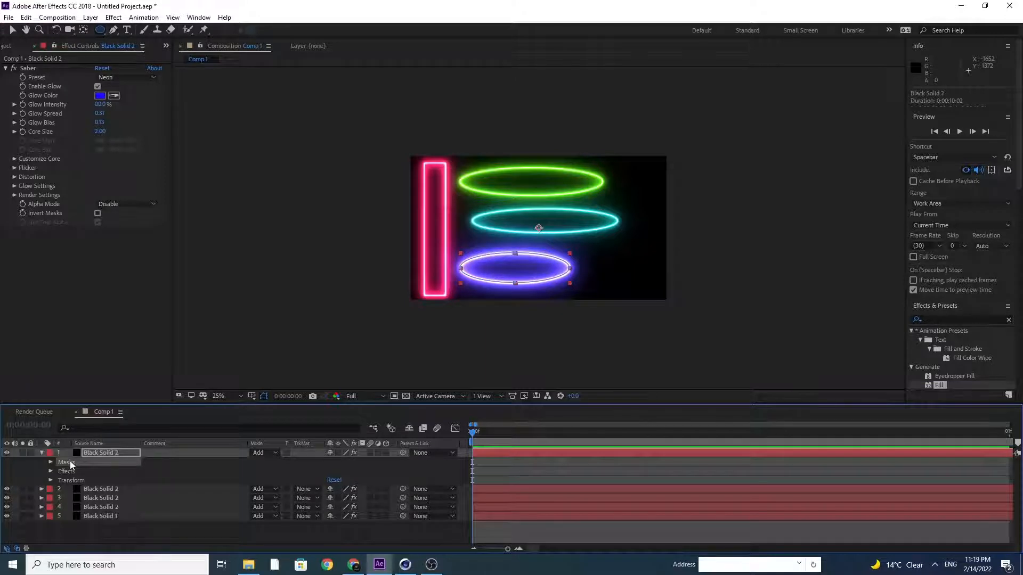
click(67, 463)
key(Delete)
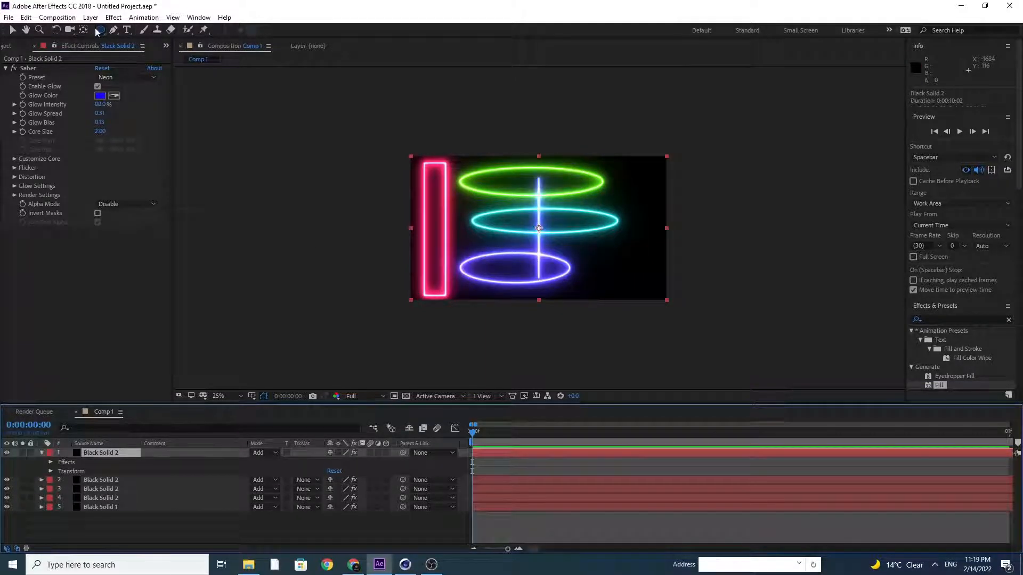
drag(98, 33, 137, 42)
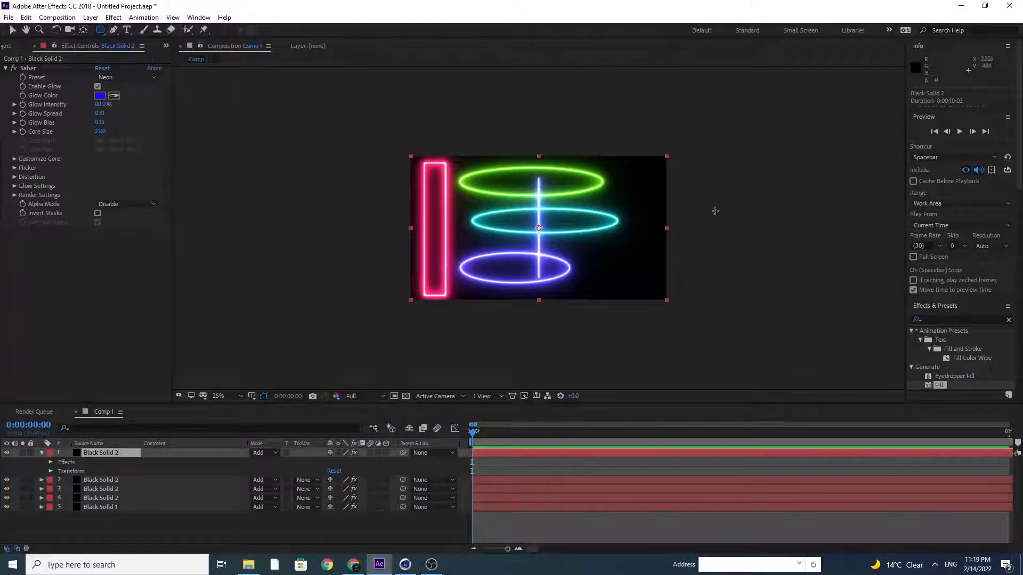
drag(609, 239, 583, 293)
- Switch the small rounded rectangle's Saber preset to Core and back to Neon to restore the default pink glow
click(118, 78)
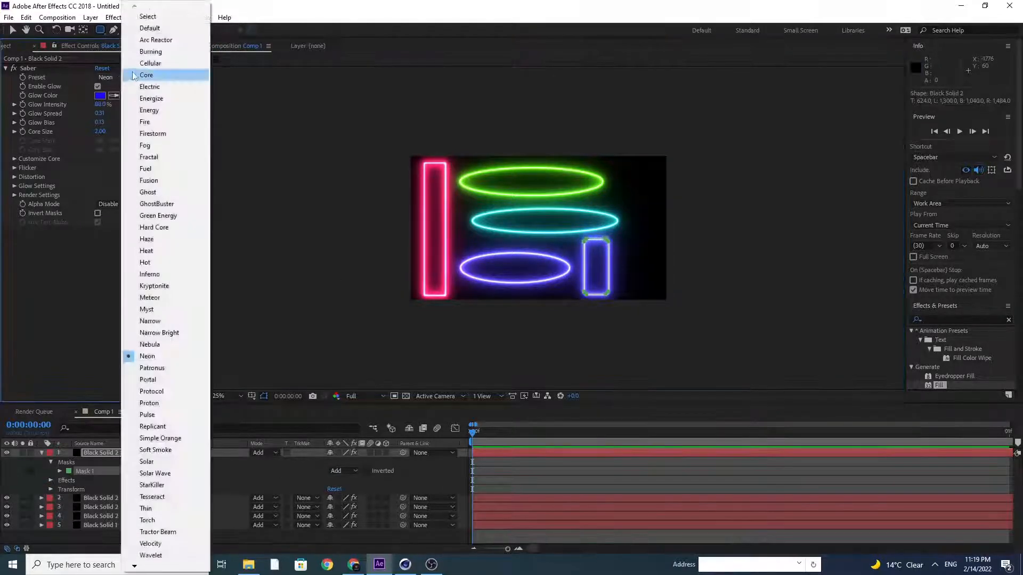
click(129, 73)
click(129, 75)
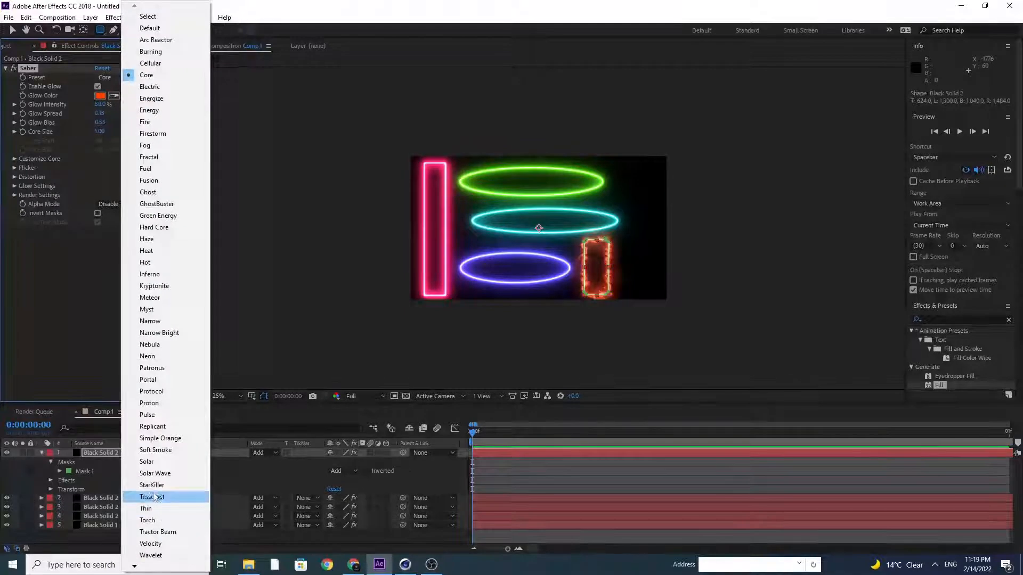
click(163, 358)
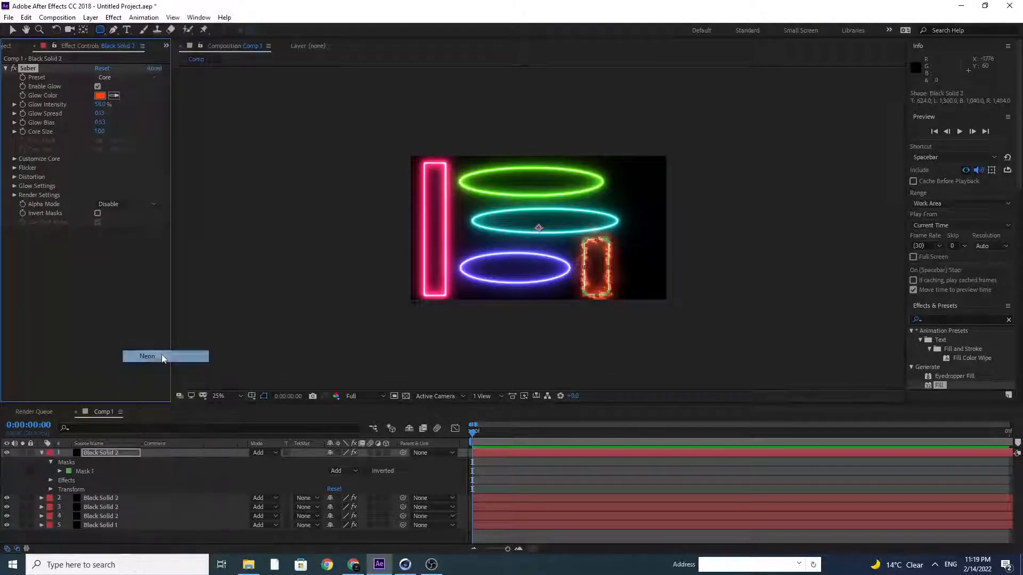
click(100, 96)
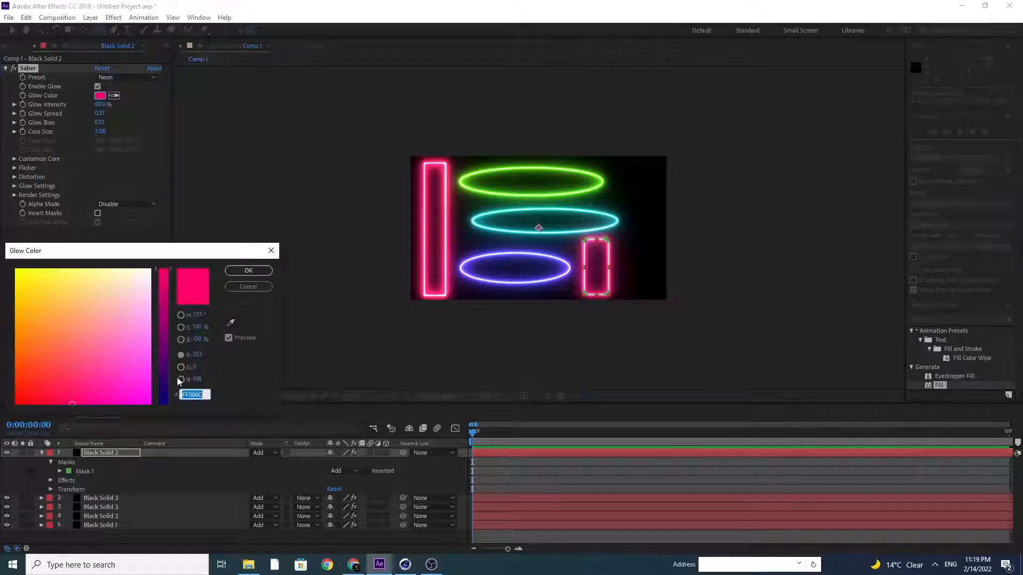
click(162, 380)
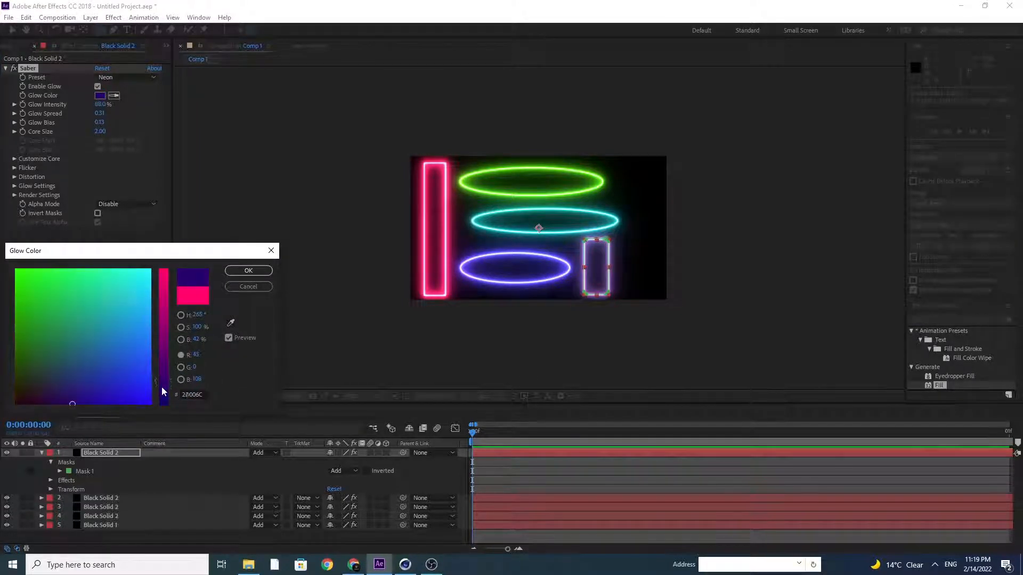
drag(162, 401, 169, 359)
click(192, 296)
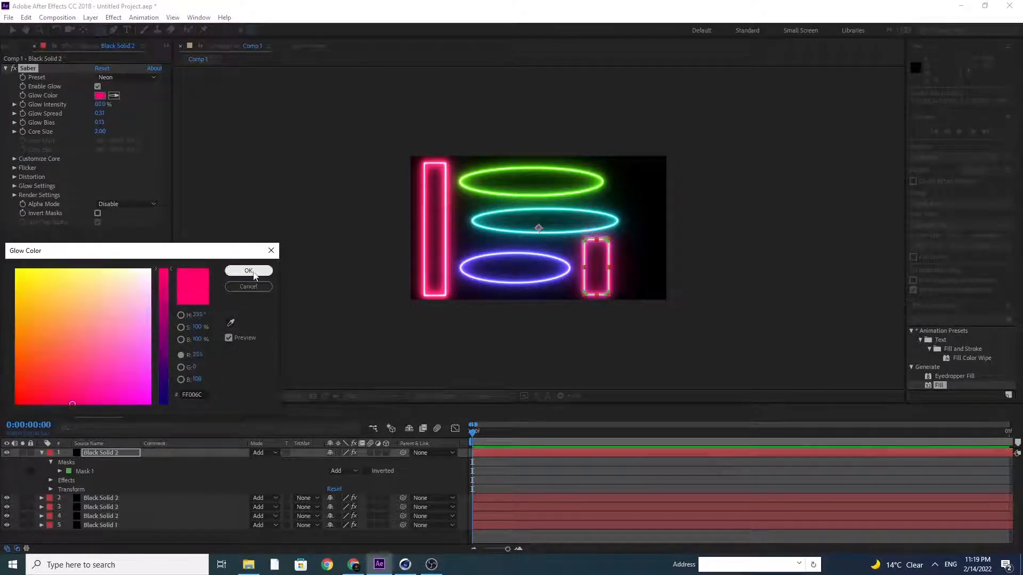
click(248, 270)
- Collapse the small rounded rectangle's layer and duplicate it
click(41, 452)
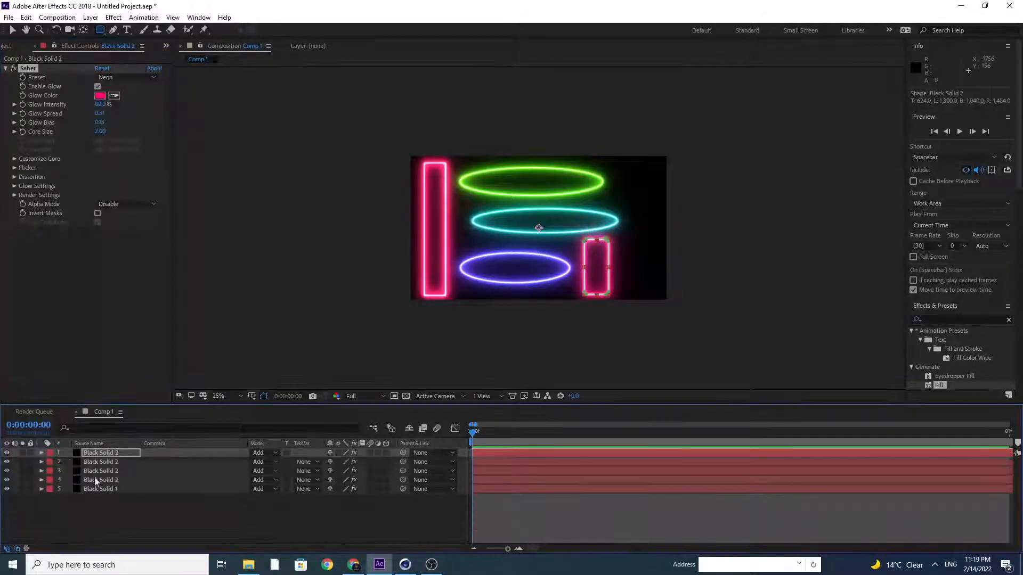
click(108, 454)
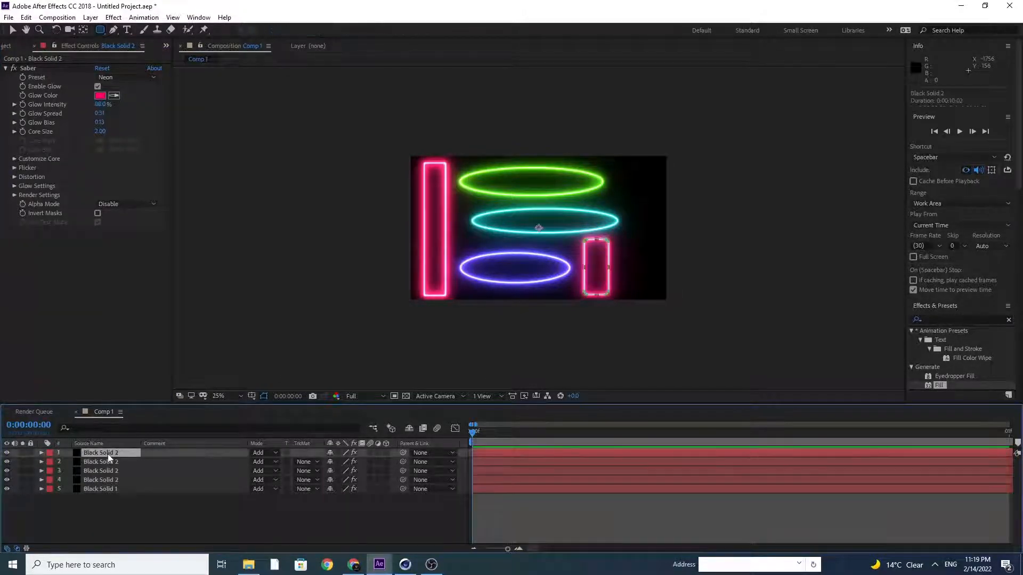
key(ctrl+d)
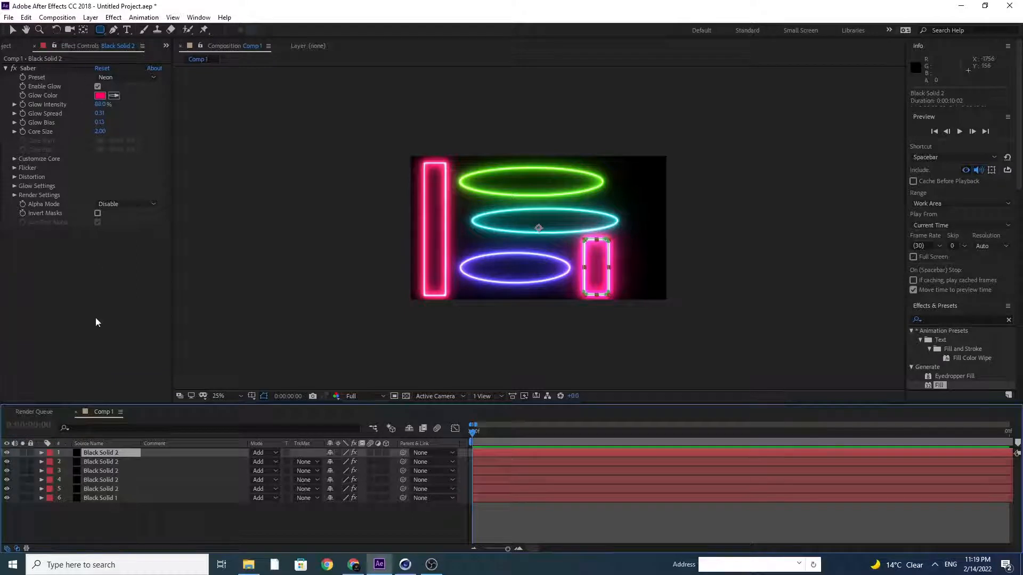
- Replace the new copy's mask with a tall upright rectangle about 215 by 990 px, beside the small rounded rectangle
click(41, 454)
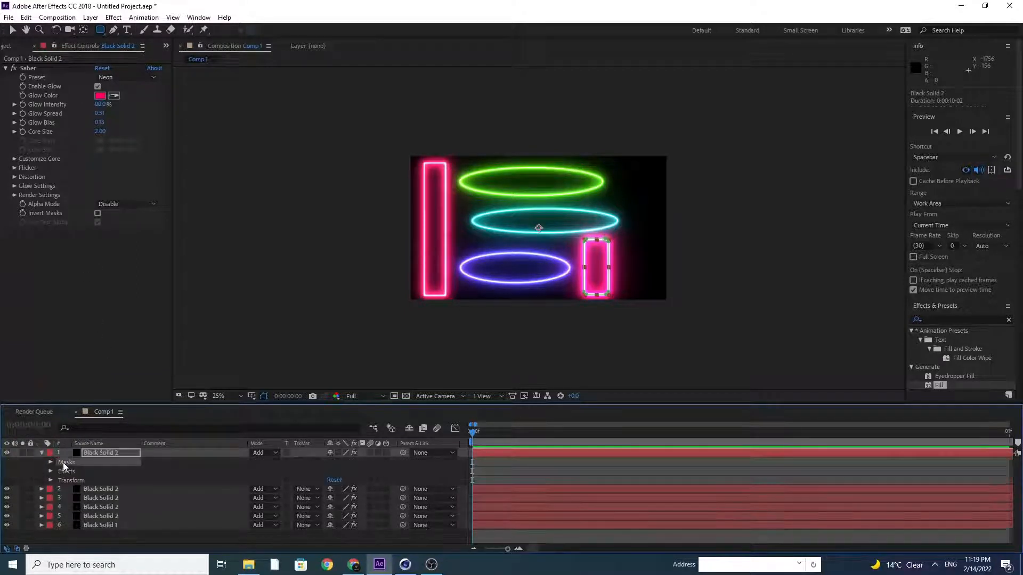
key(Delete)
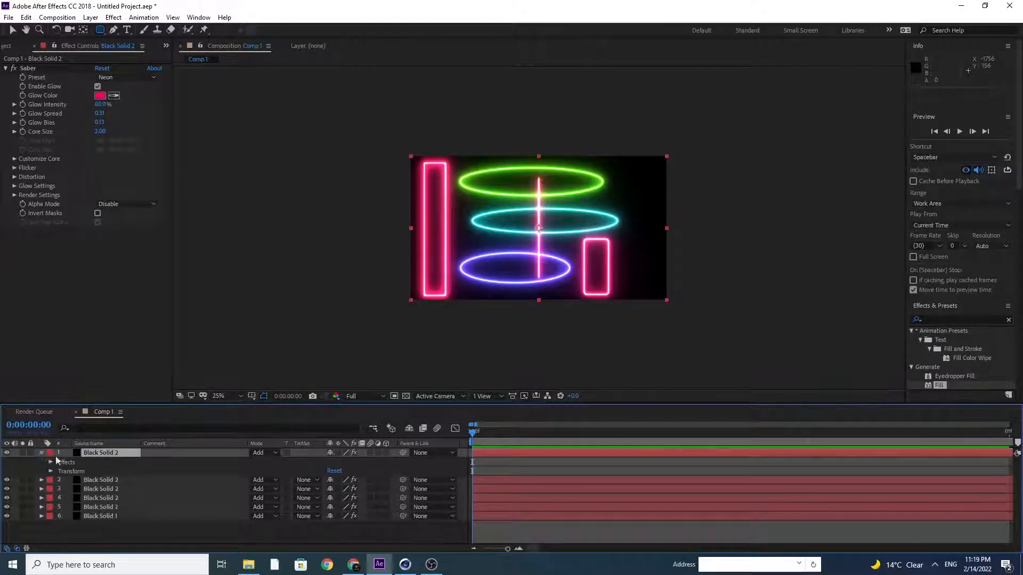
click(41, 454)
drag(101, 31, 137, 31)
drag(650, 166, 622, 296)
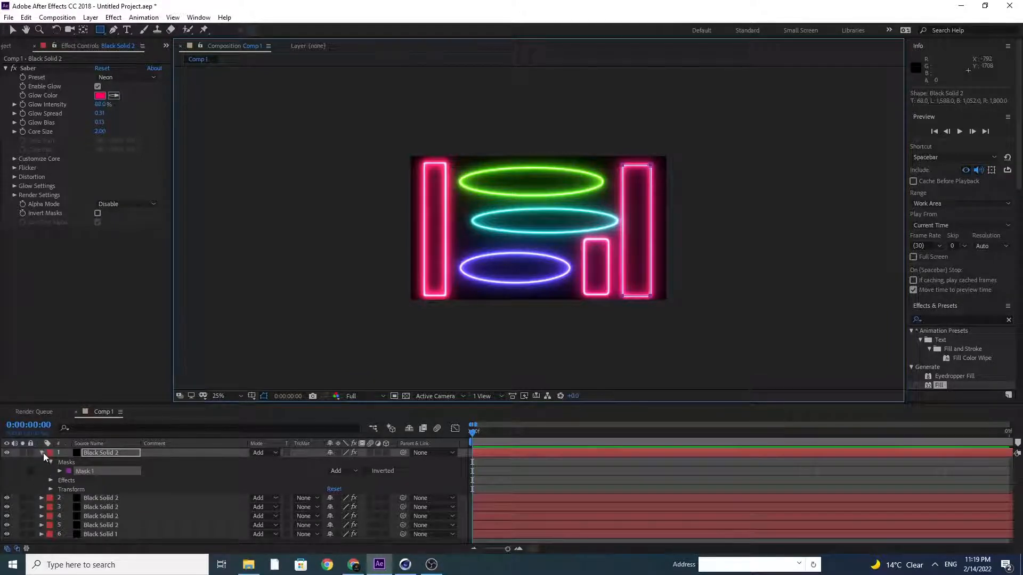
- Collapse the new tall rectangle's layer and change its Saber glow color to a bright turquoise
click(42, 452)
click(104, 96)
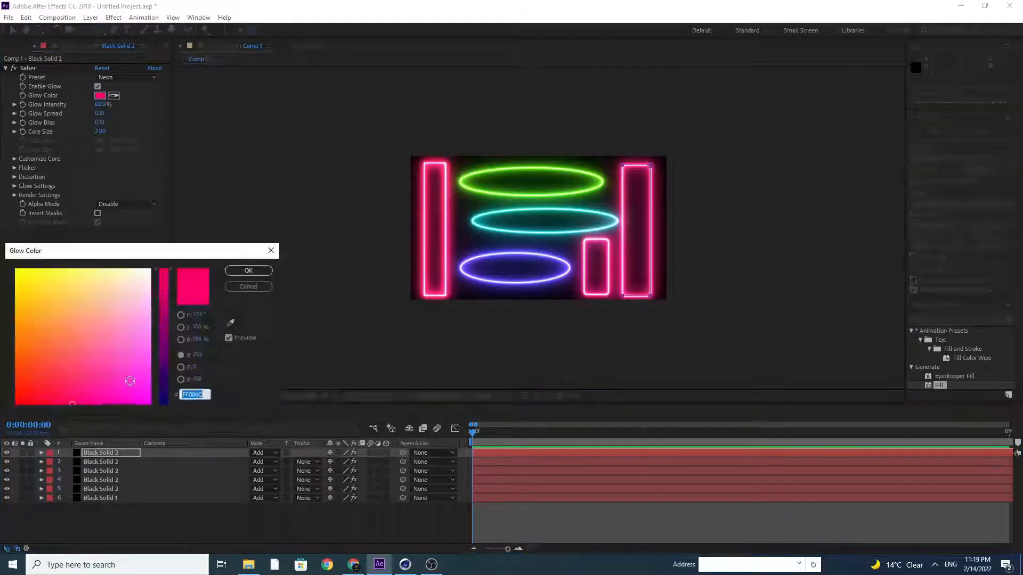
drag(146, 378, 153, 258)
drag(169, 340, 162, 413)
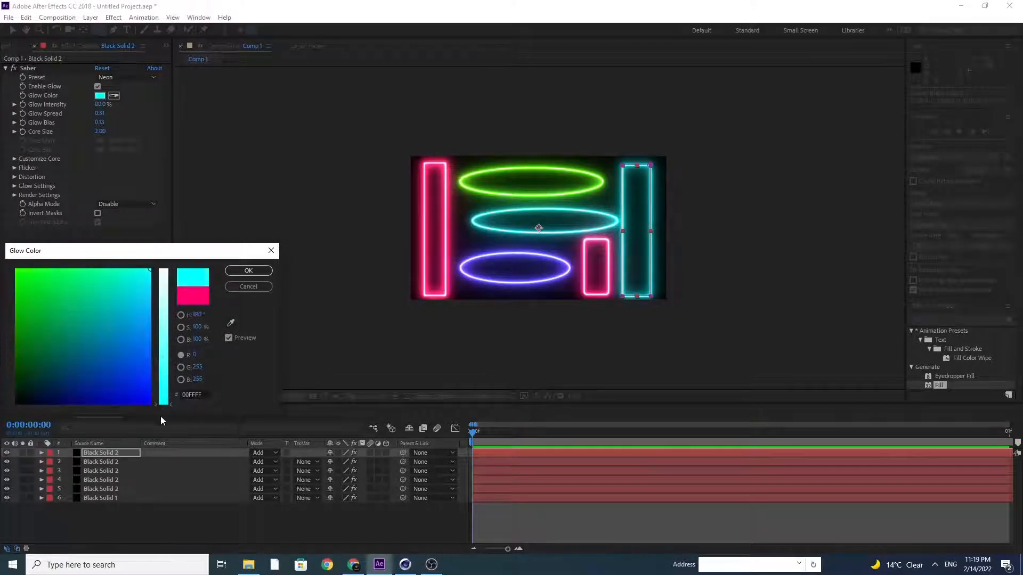
drag(139, 277, 72, 265)
click(248, 271)
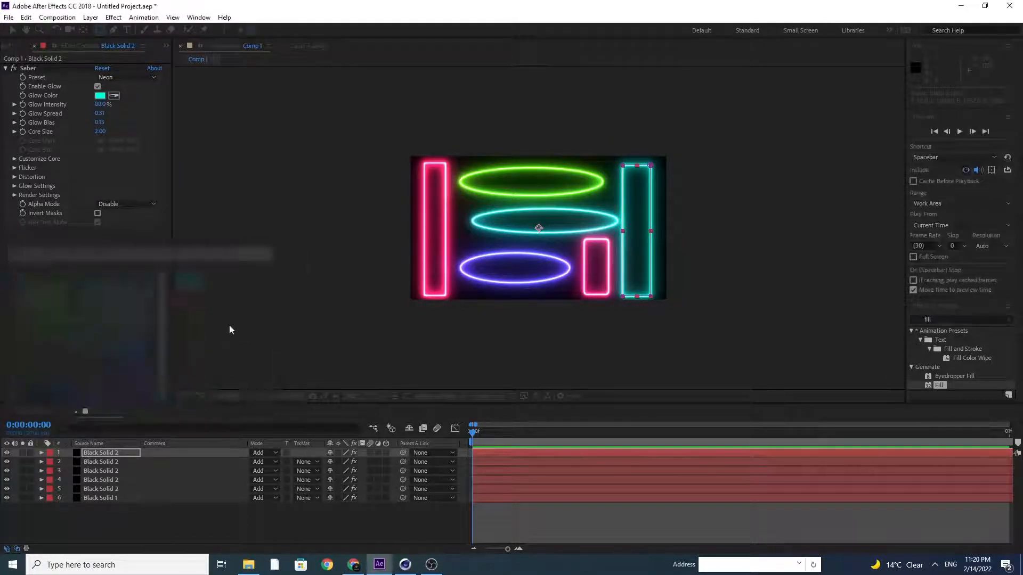
- Change the Saber glow color of the violet-blue ellipse to a crimson red
click(14, 30)
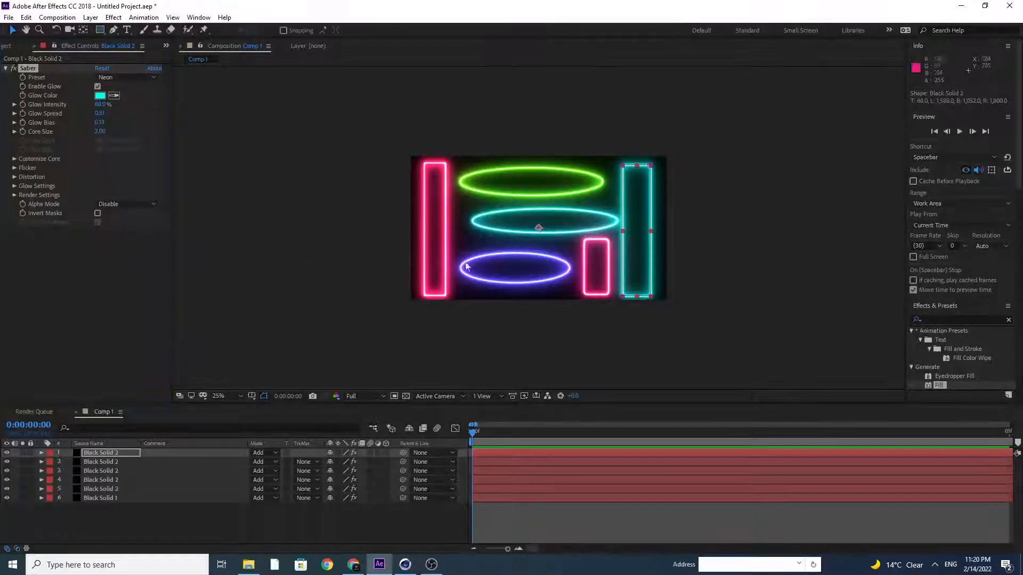
click(495, 259)
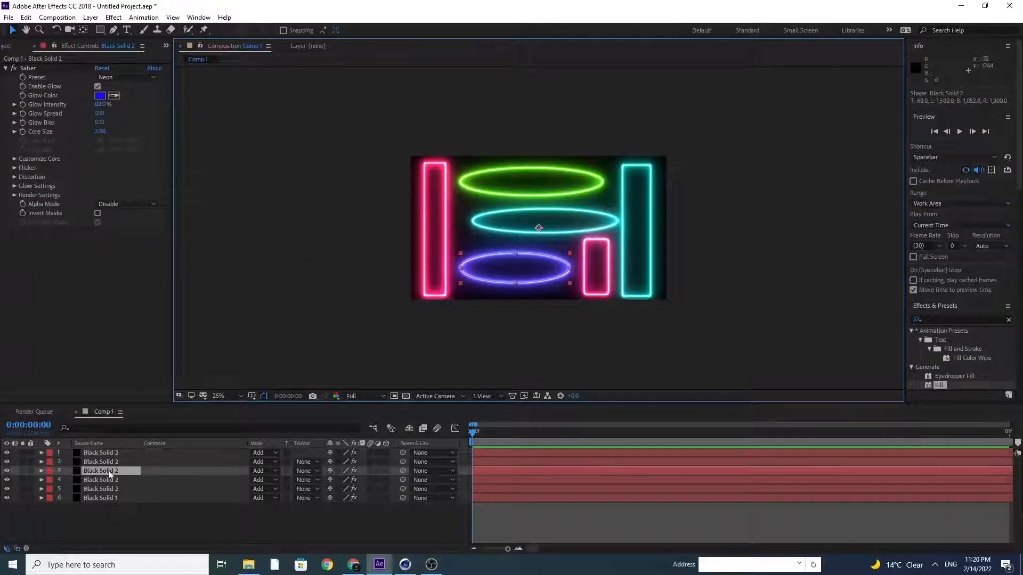
click(100, 95)
mouse_move(166, 308)
mouse_down()
mouse_move(167, 292)
mouse_move(166, 318)
mouse_move(126, 297)
mouse_move(122, 272)
mouse_up()
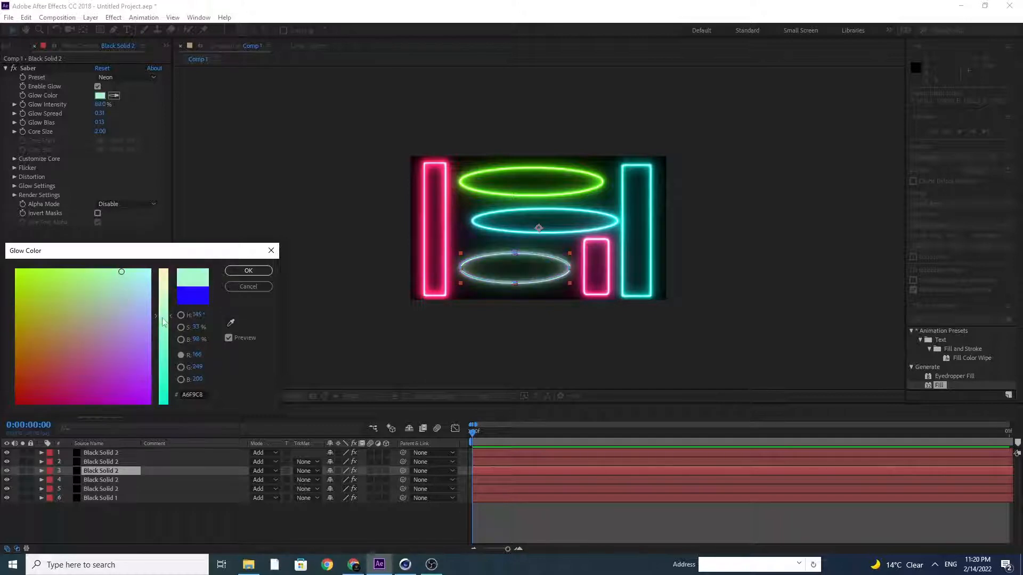
mouse_move(143, 336)
mouse_down()
mouse_move(140, 405)
mouse_move(75, 431)
mouse_move(3, 440)
mouse_up()
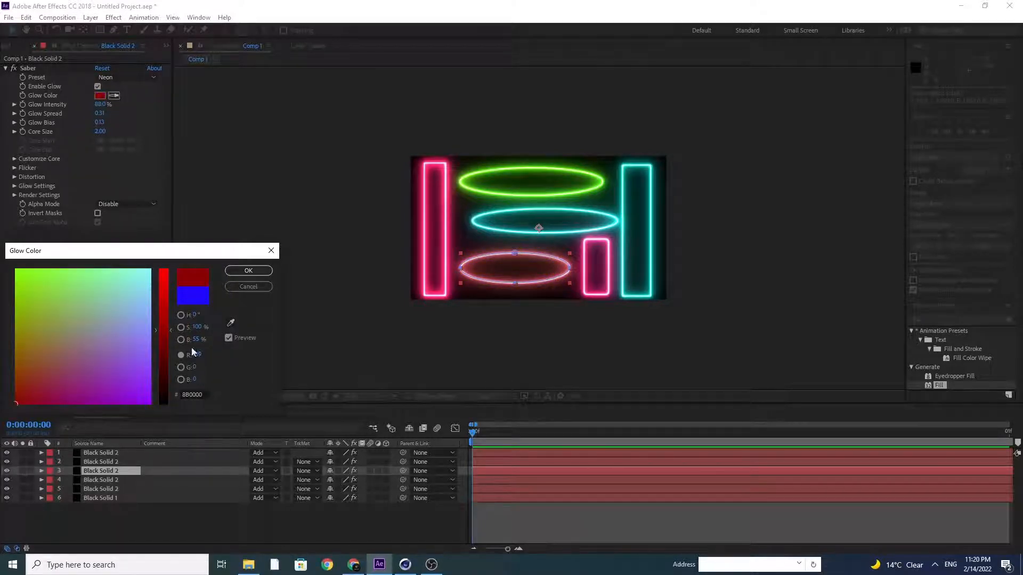
click(162, 351)
drag(162, 360, 164, 296)
drag(48, 396, 53, 395)
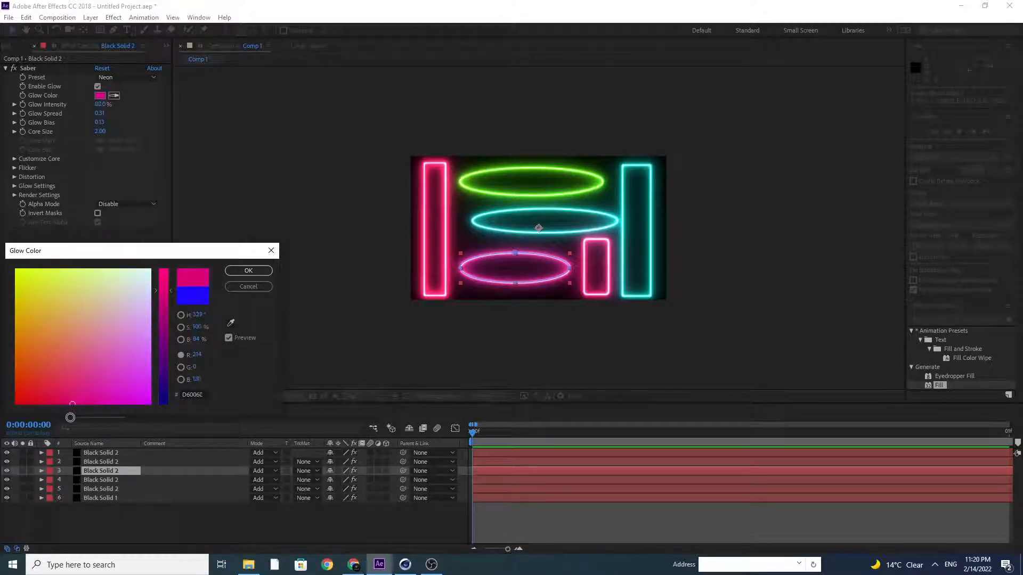
click(248, 273)
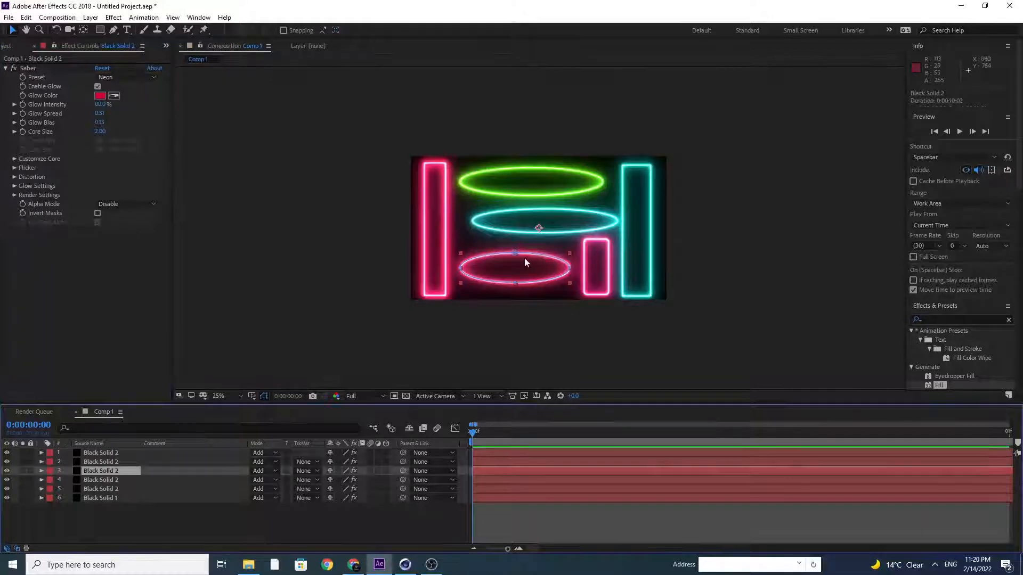
- Swap the positions of the crimson and cyan ellipses, narrowing the cyan one to about 860 px wide
drag(520, 270, 539, 219)
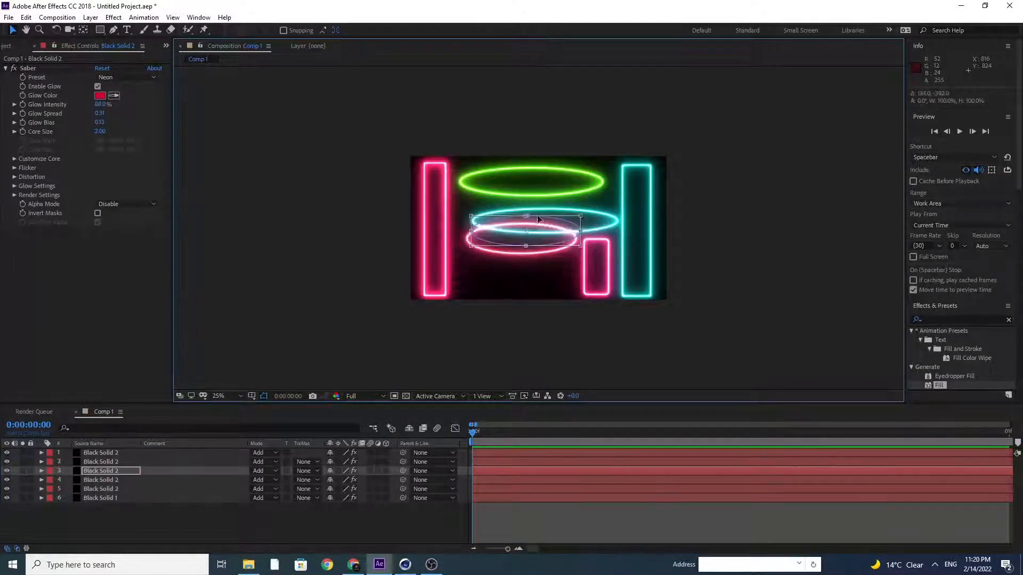
click(100, 479)
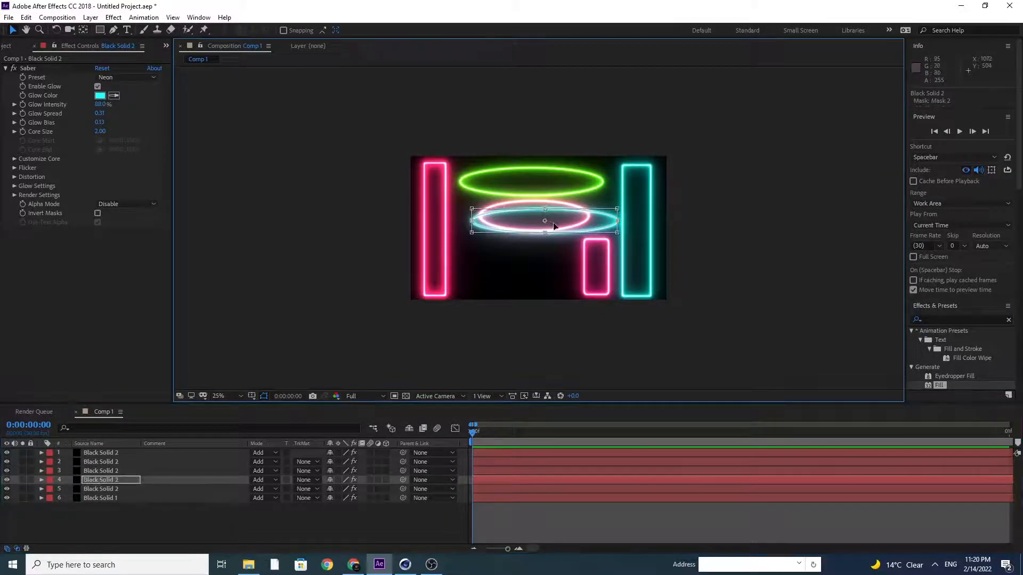
drag(554, 226, 529, 270)
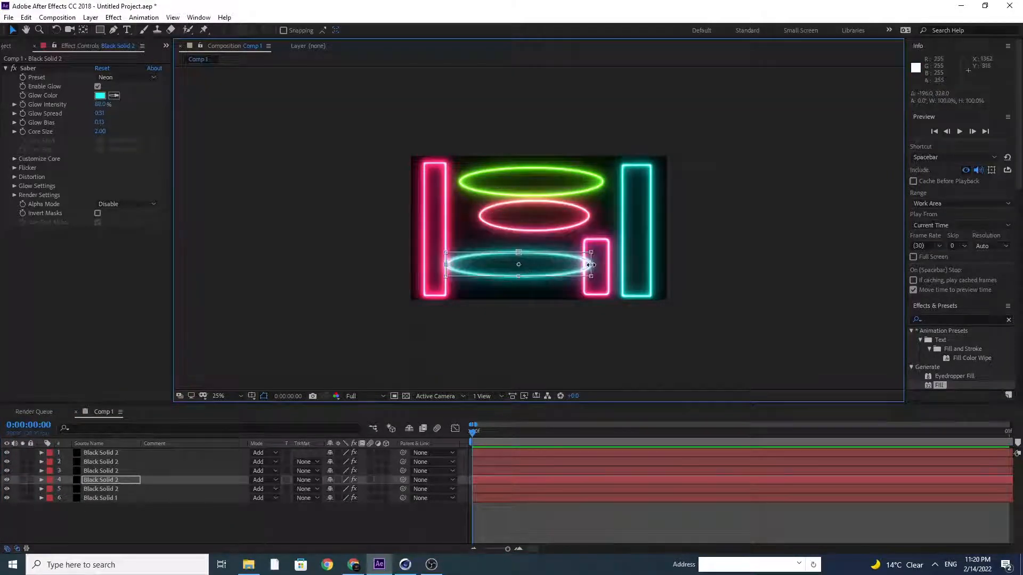
drag(594, 263, 573, 264)
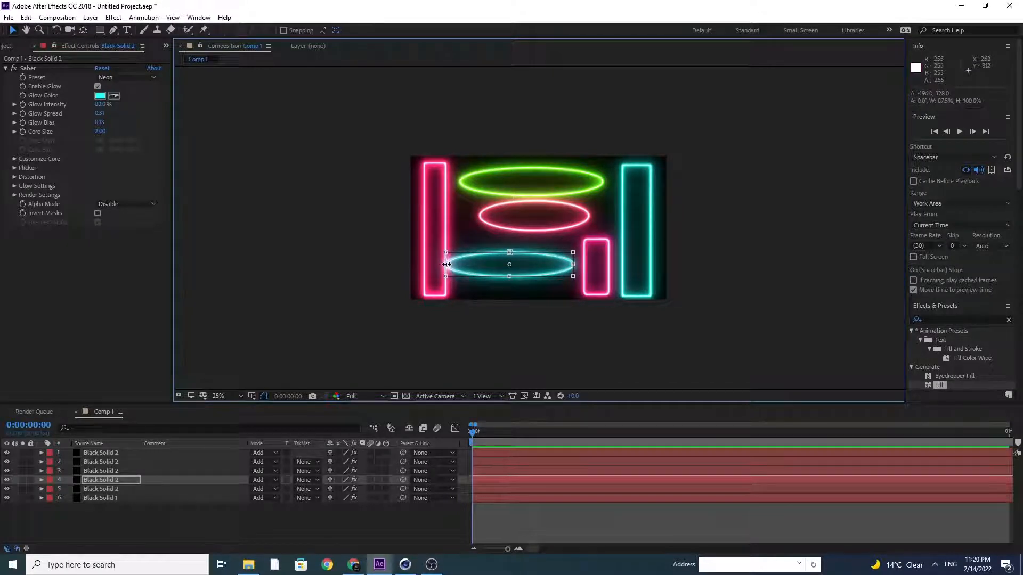
drag(444, 264, 513, 267)
click(188, 526)
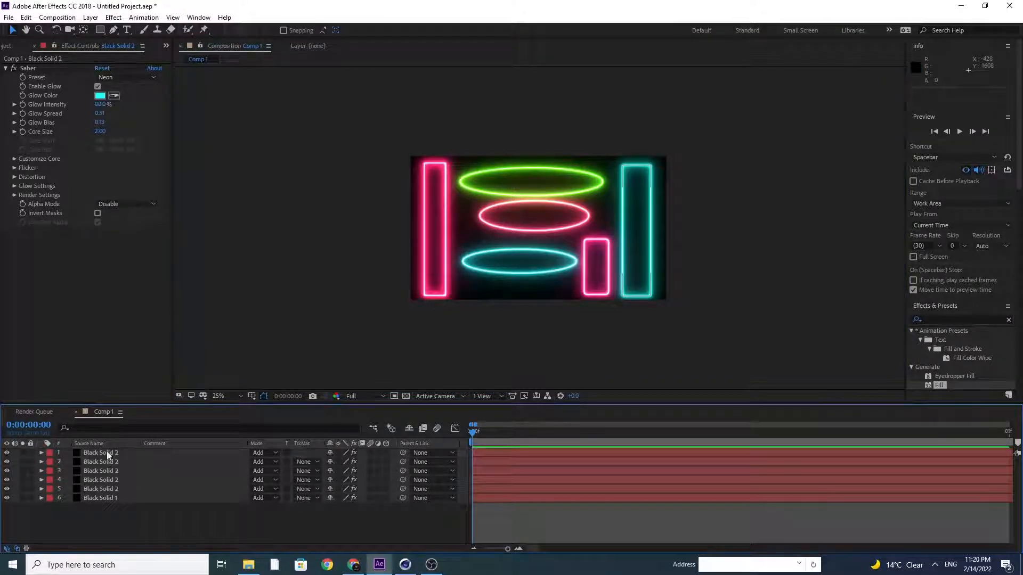
- Add a copy of the tall pink rectangle's Black Solid 1 layer, without its mask, at the bottom of the layer stack
click(106, 451)
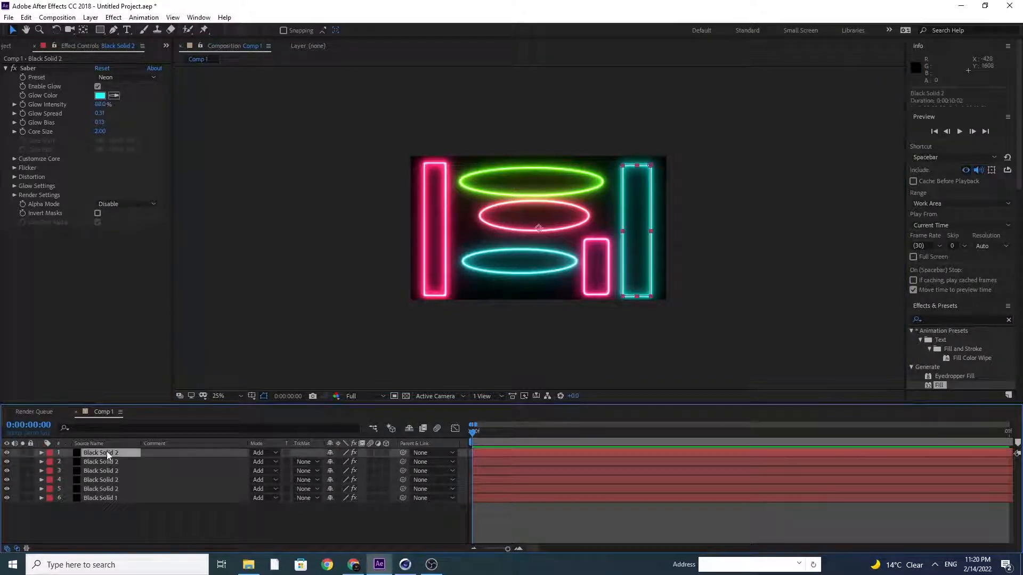
click(113, 498)
key(ctrl+d)
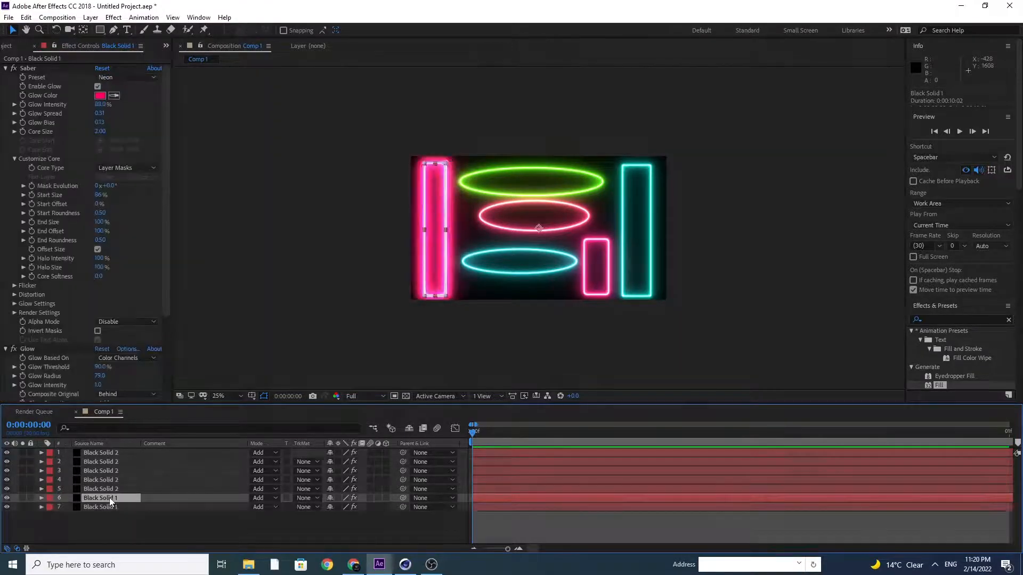
drag(110, 497, 104, 525)
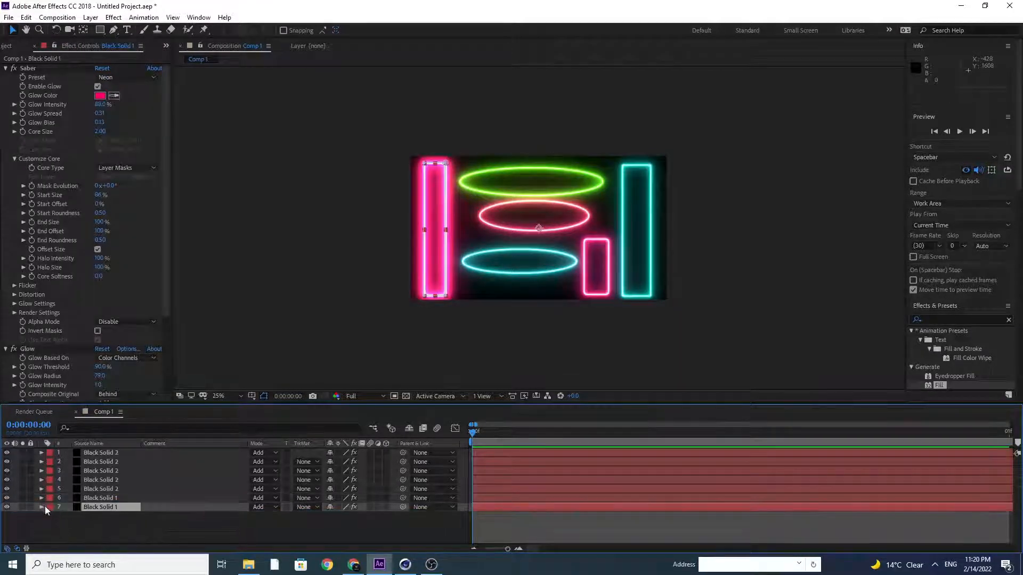
click(43, 507)
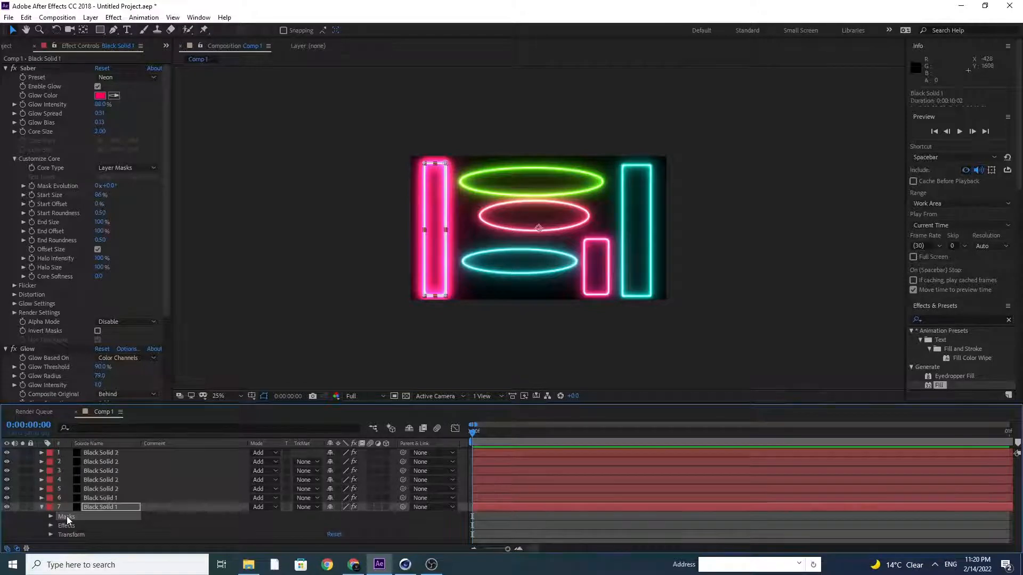
key(Delete)
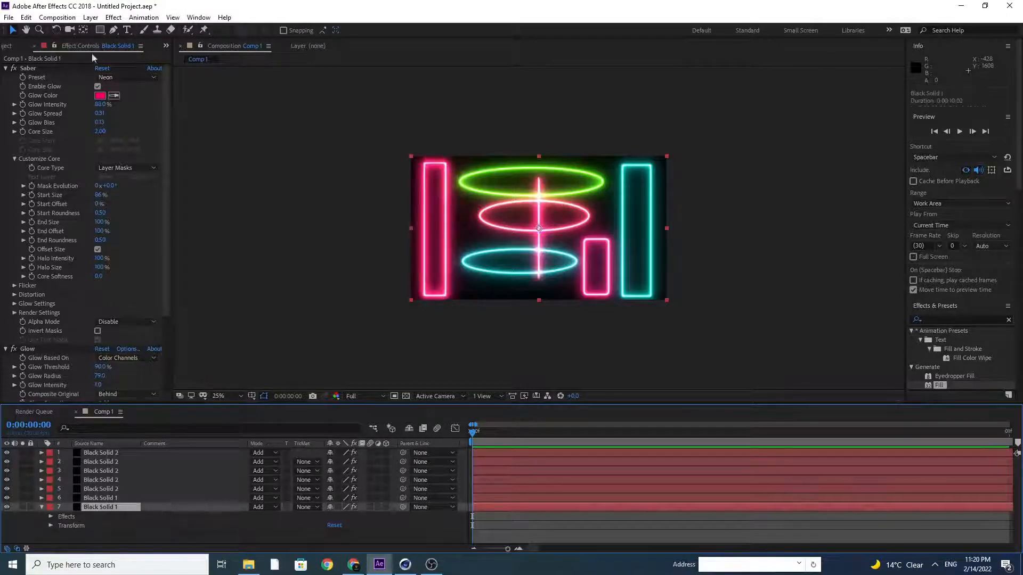
drag(100, 30, 143, 55)
click(145, 53)
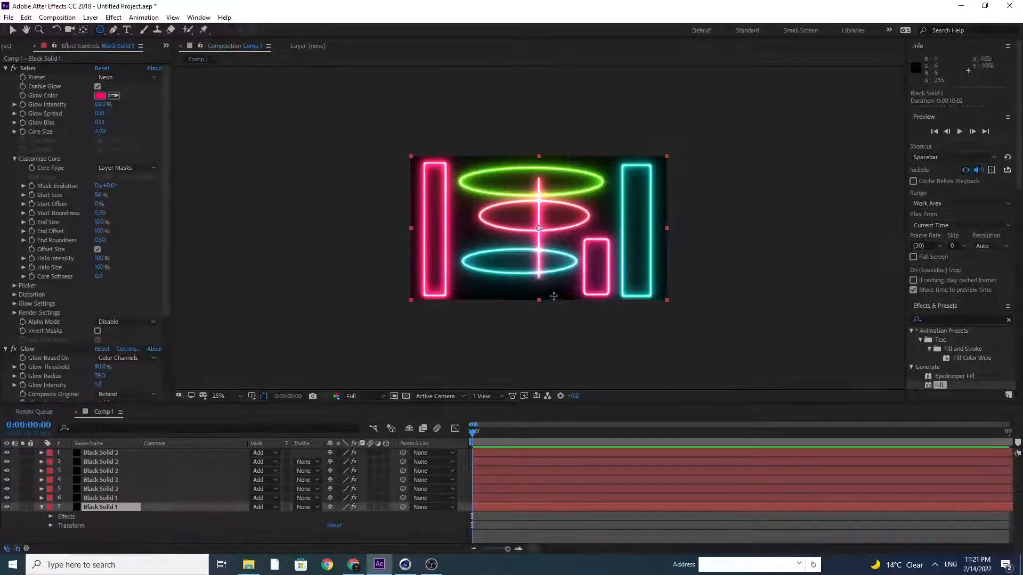
drag(564, 285, 628, 318)
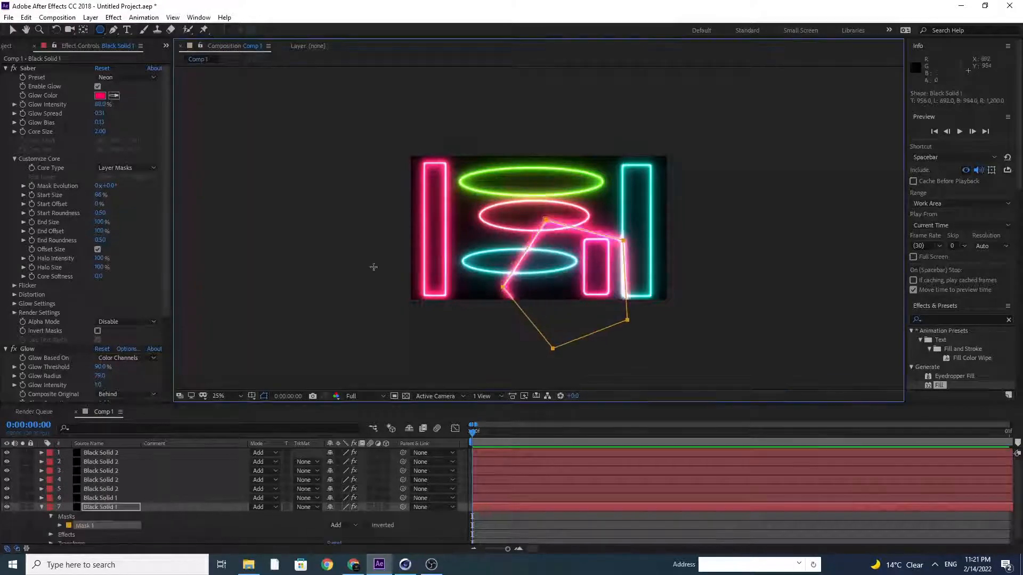
key(ctrl+z)
- Draw a flat elliptical mask about 715 by 65 px on the bottom Black Solid 1 copy, below the cyan ellipse
click(100, 32)
click(133, 50)
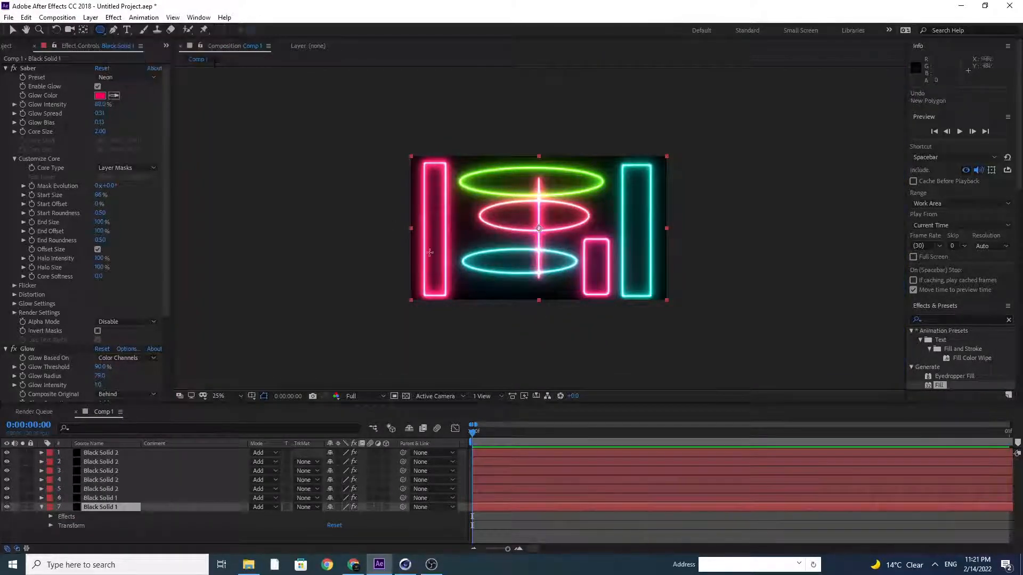
drag(565, 285, 471, 294)
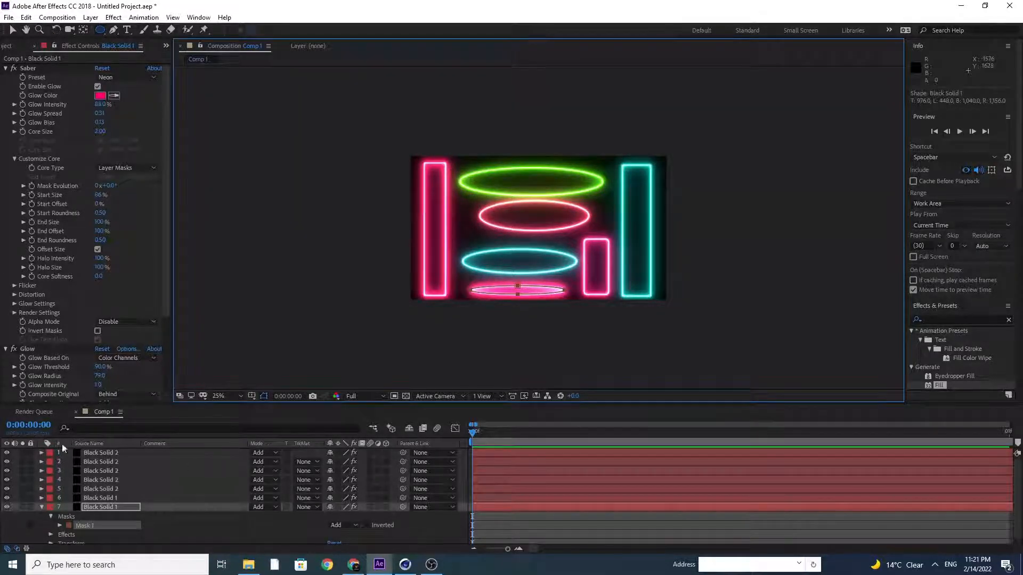
- Change the Saber glow color of the flat pink ellipse on the bottom Black Solid 1 layer to cyan 0DFFFF
click(103, 96)
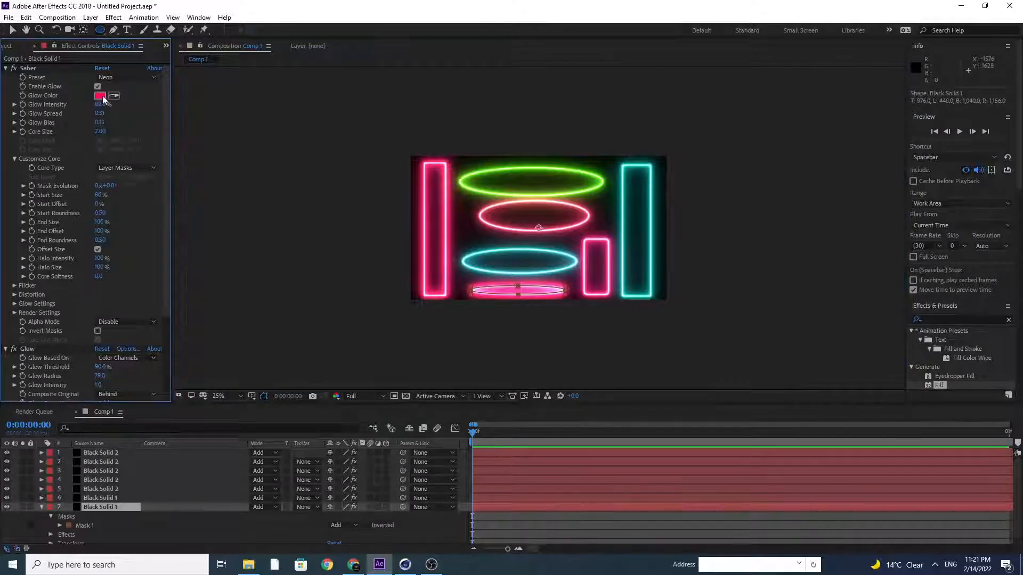
click(103, 97)
drag(159, 342, 161, 398)
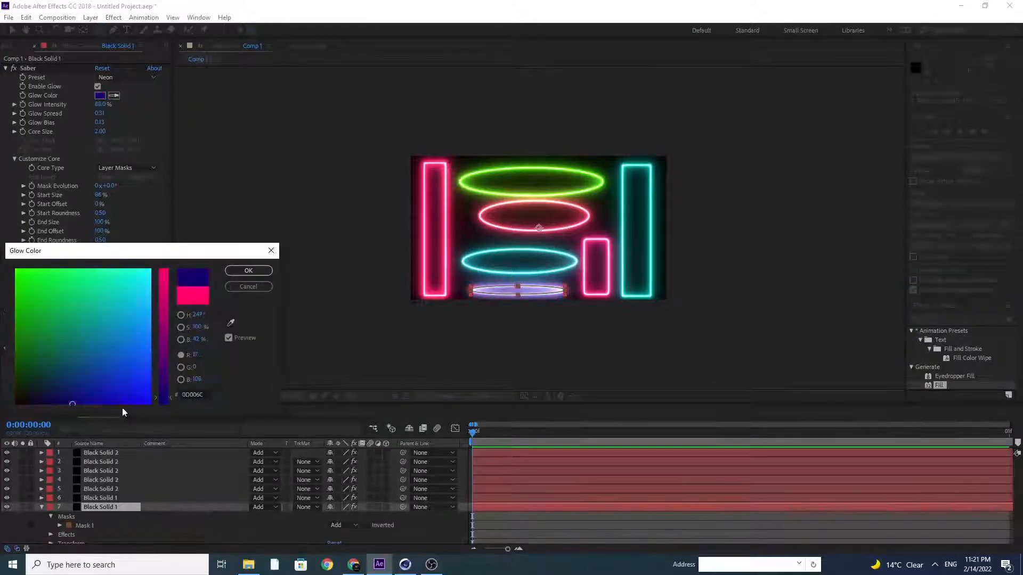
drag(126, 363, 148, 258)
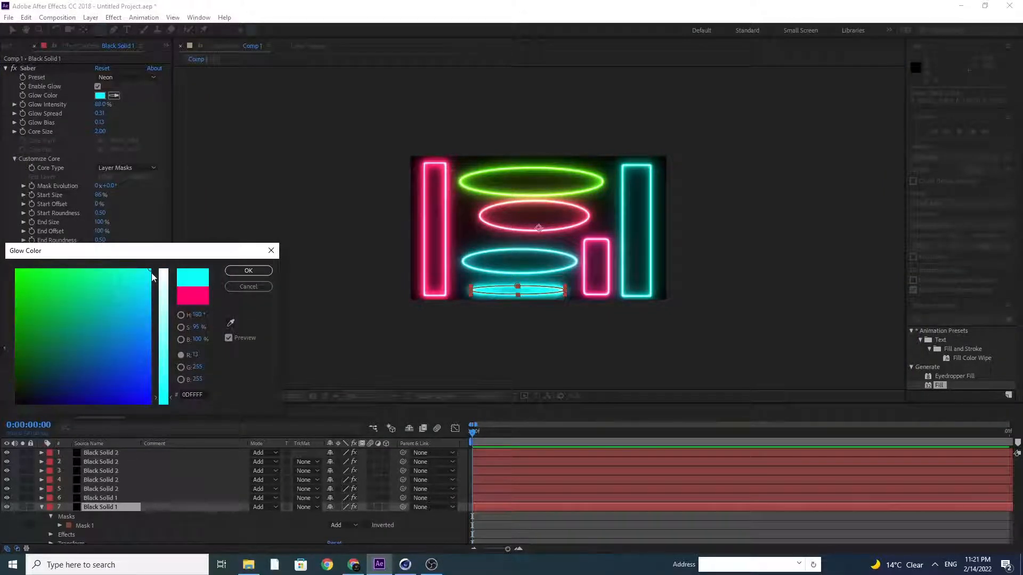
click(248, 270)
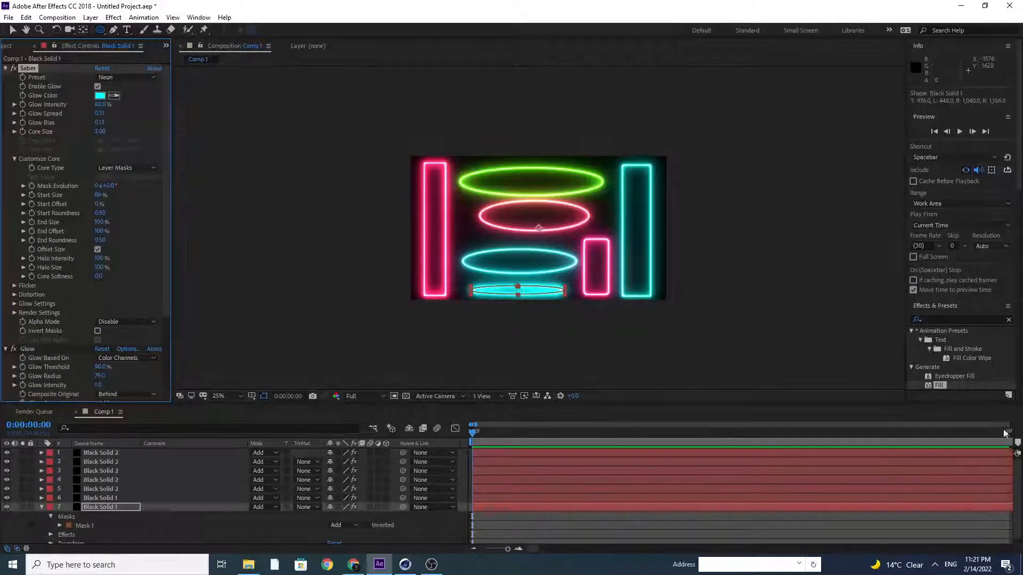
- Shorten the composition's work area to the single frame at 0:00:00:00
drag(507, 549, 457, 549)
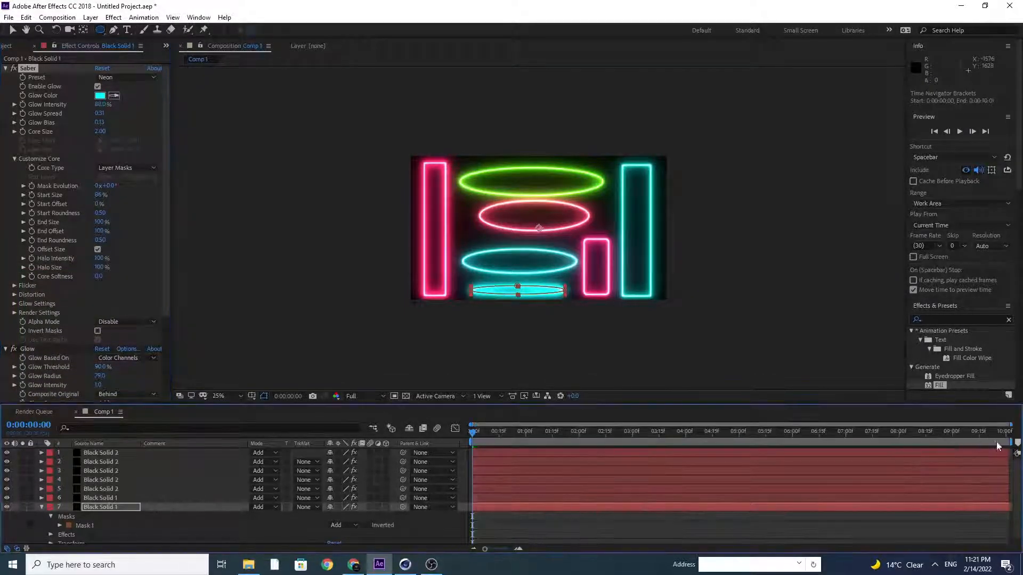
drag(1010, 443, 288, 459)
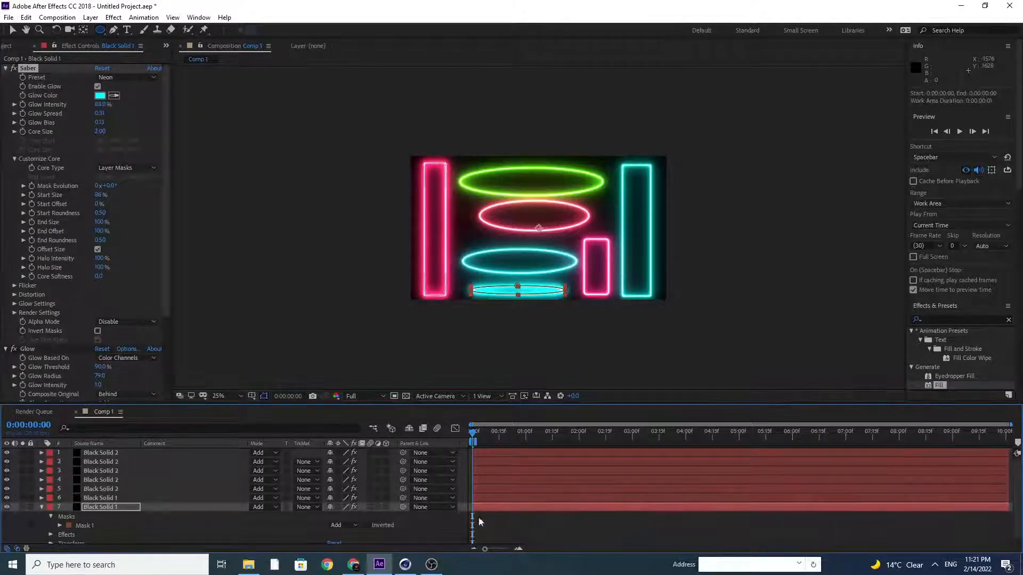
mouse_move(485, 549)
mouse_down()
mouse_move(507, 549)
mouse_move(485, 549)
mouse_up()
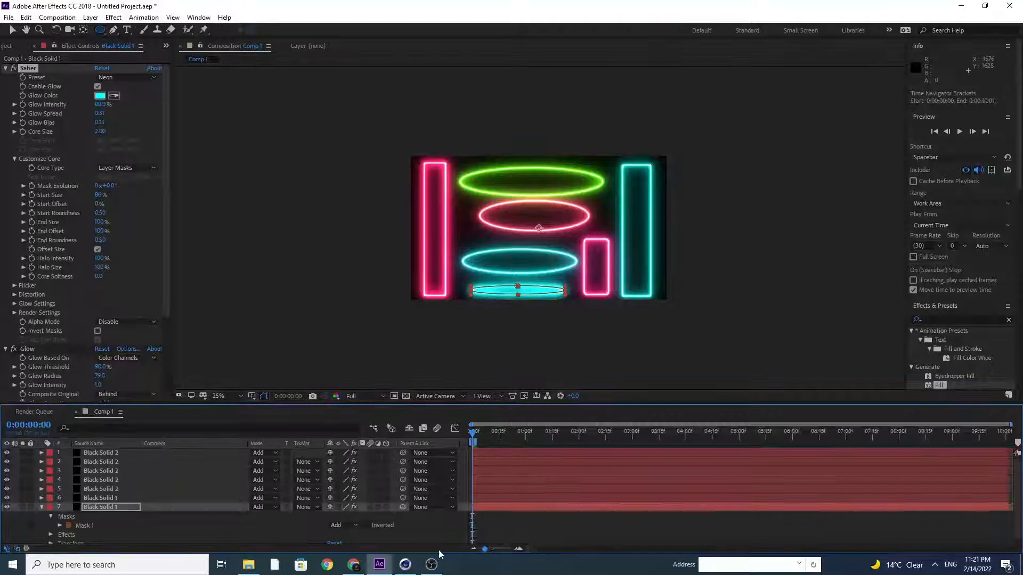
- Add Comp 1 to the render queue and set its output format to PNG Sequence
click(56, 17)
click(82, 107)
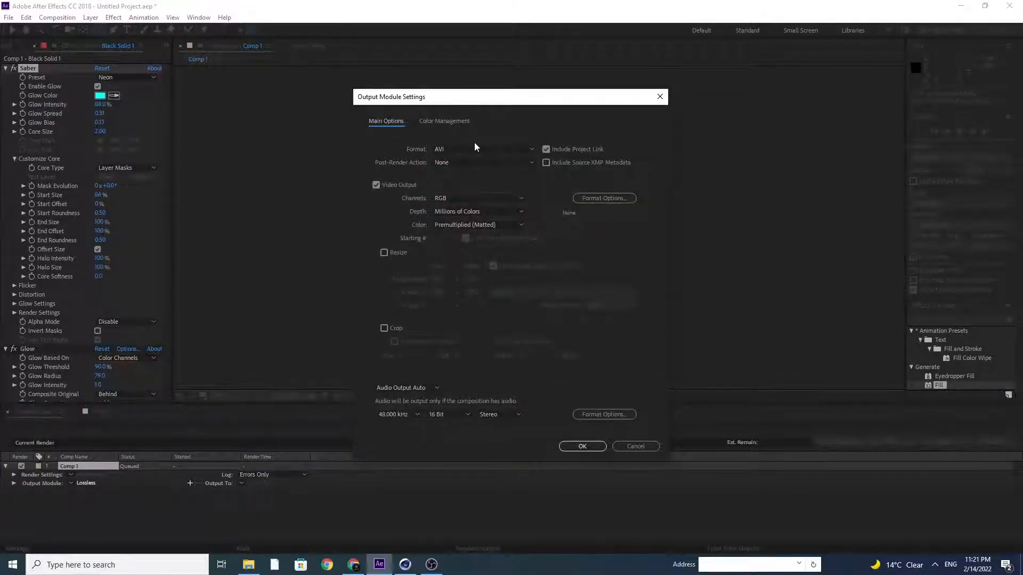
click(476, 148)
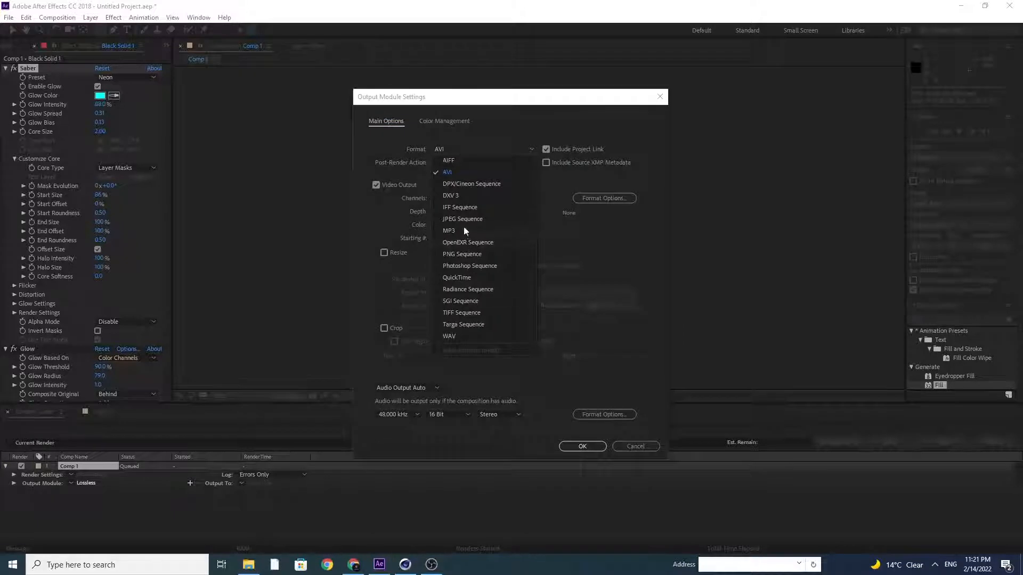
click(461, 255)
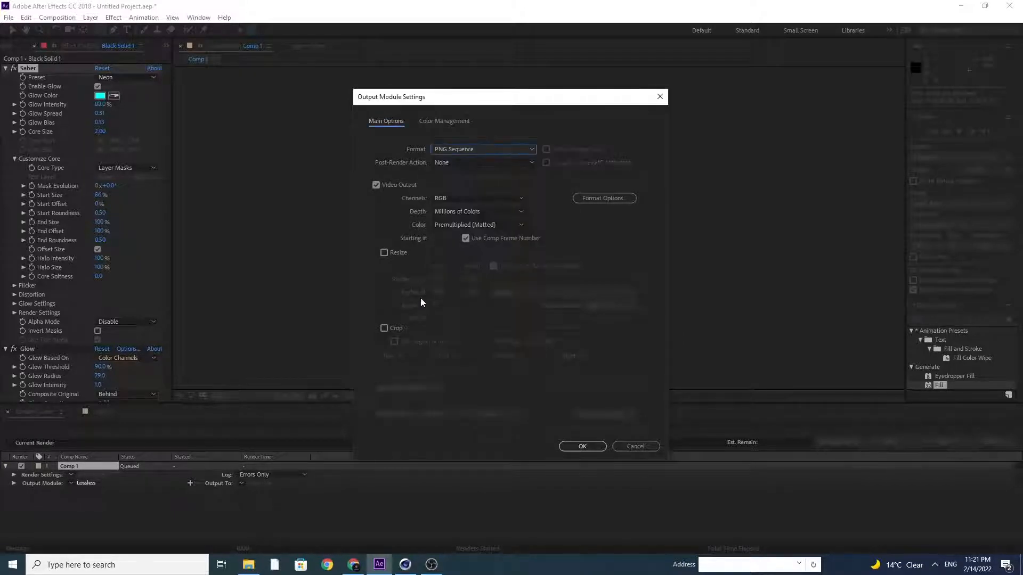
click(569, 450)
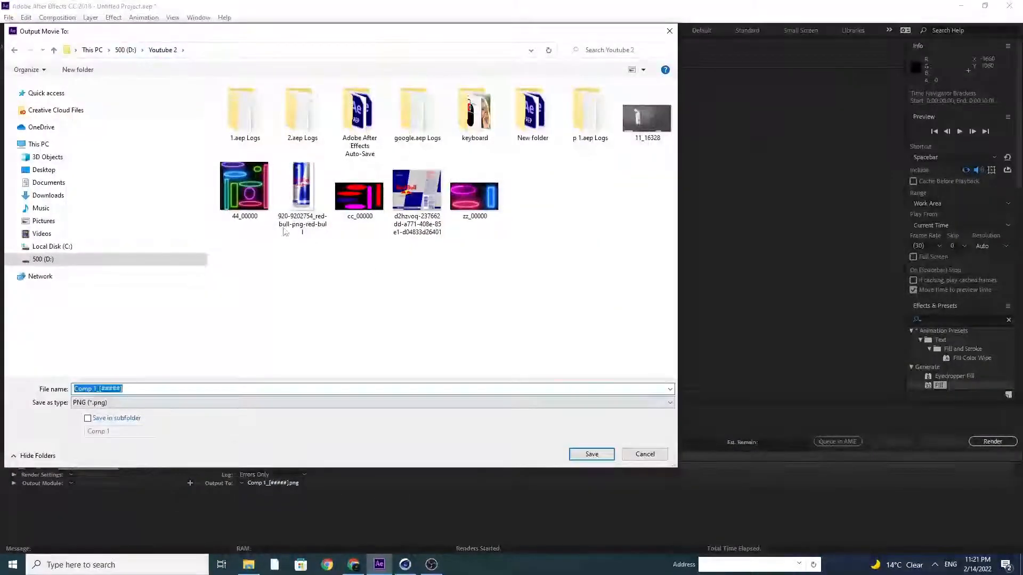
- Name the output file No 1 in the Youtube 2 folder and render the composition
click(486, 290)
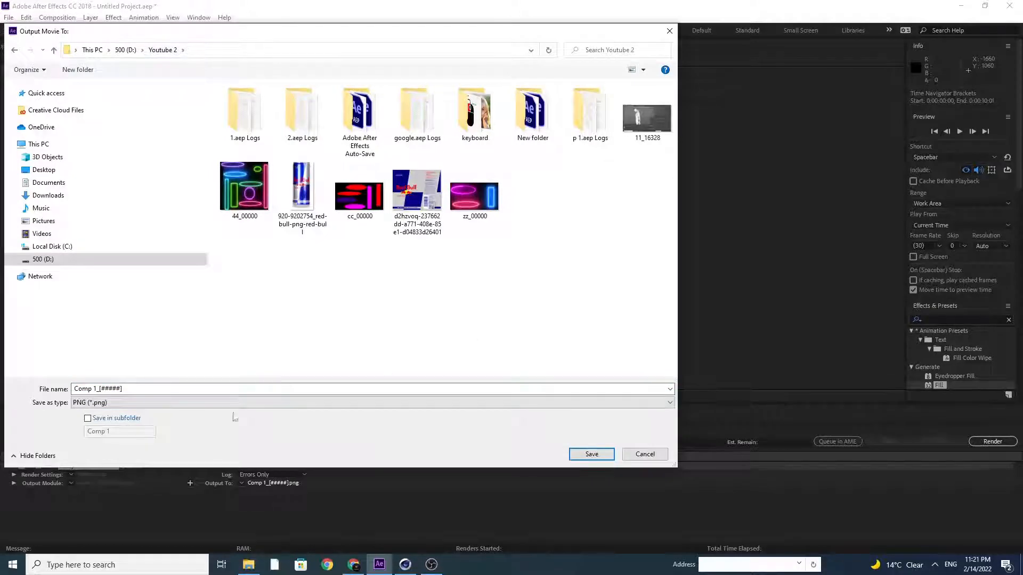
click(130, 389)
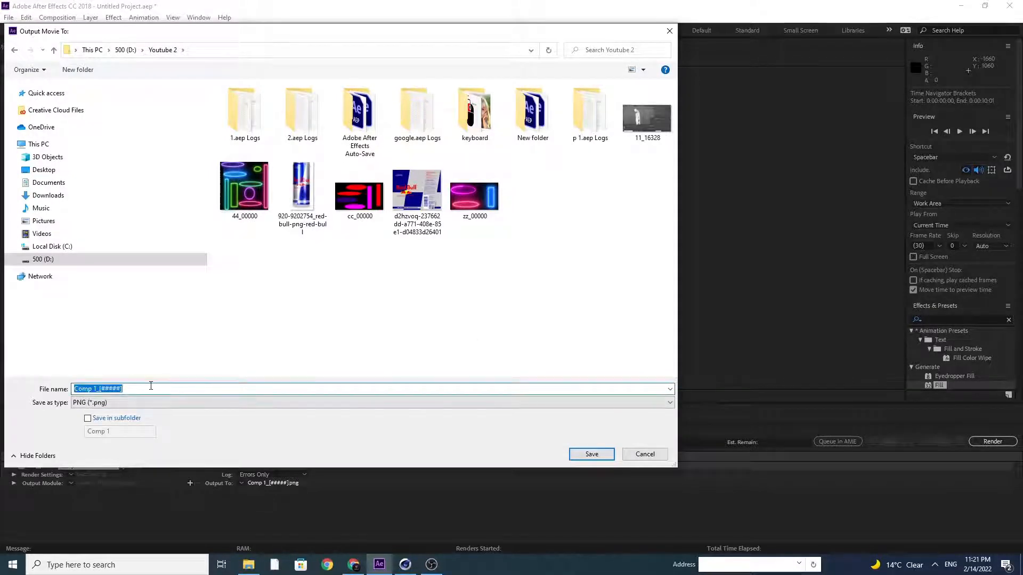
text(No 1)
key(Return)
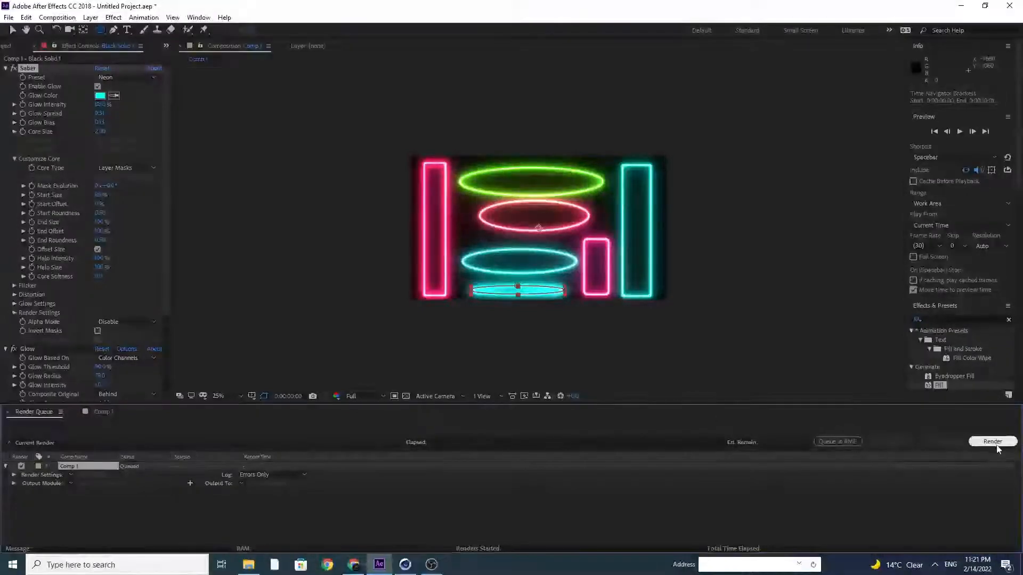
click(995, 444)
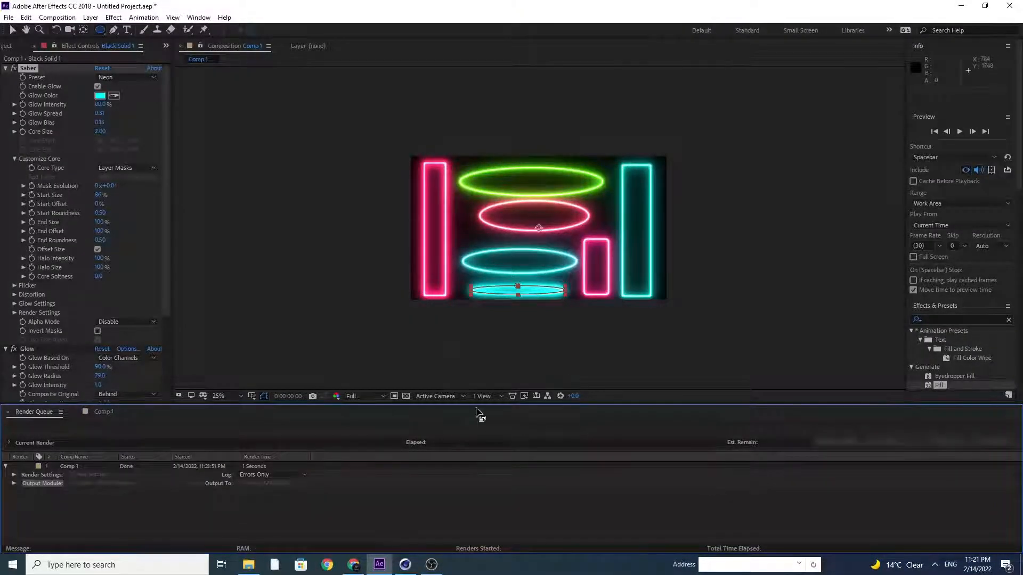
- Switch to Cinema 4D and play back the wavy surface's animation to check its motion
click(405, 564)
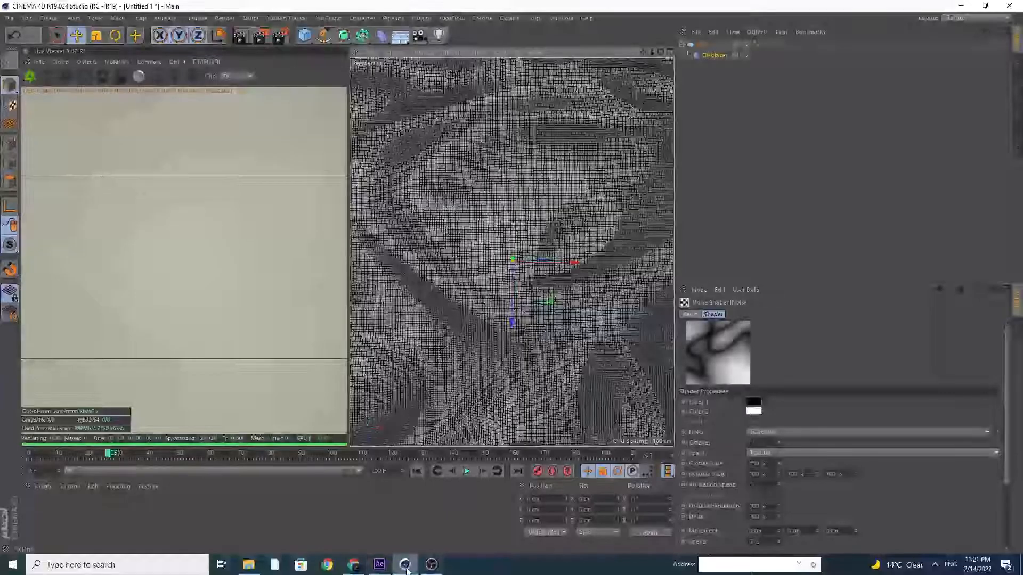
click(467, 472)
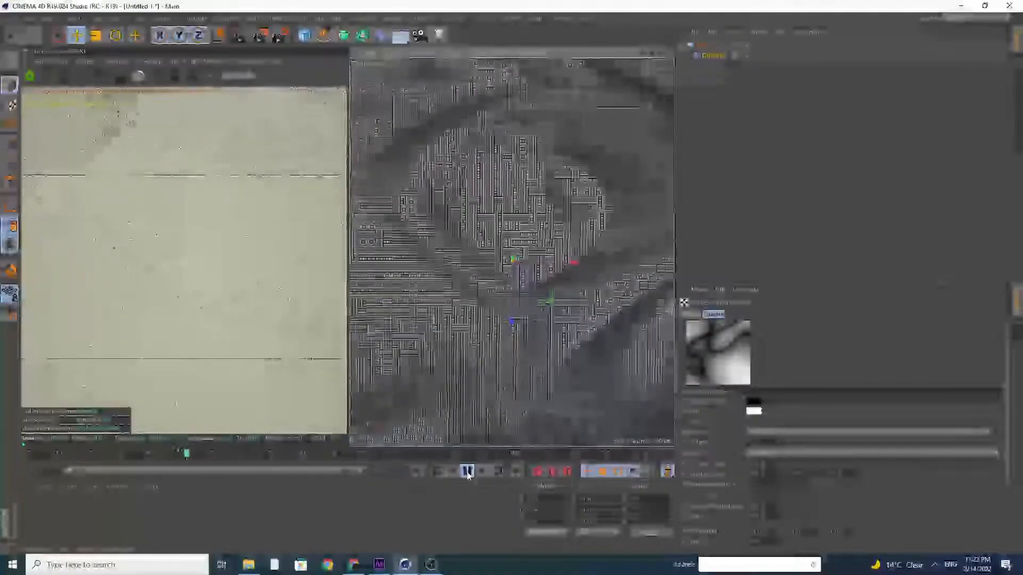
click(467, 471)
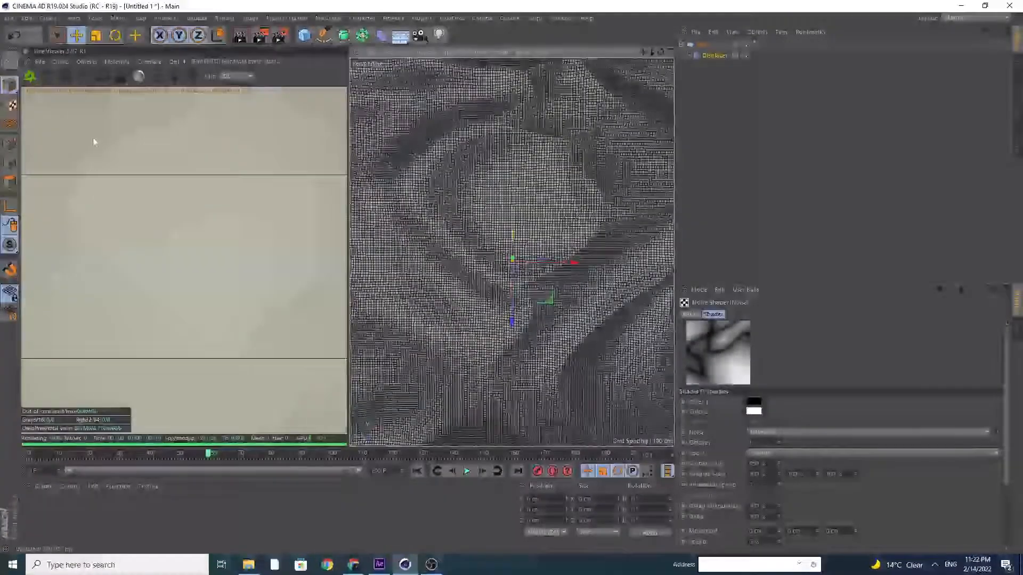
- Add an Octane texture environment and load the rendered No 1_00000 image as its texture, without copying it to the project location
click(94, 62)
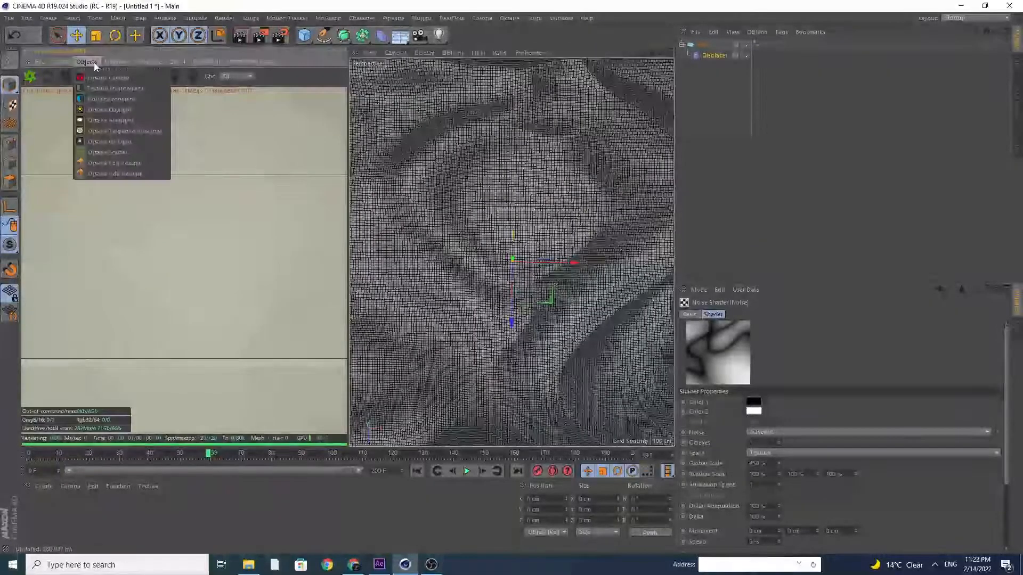
click(107, 88)
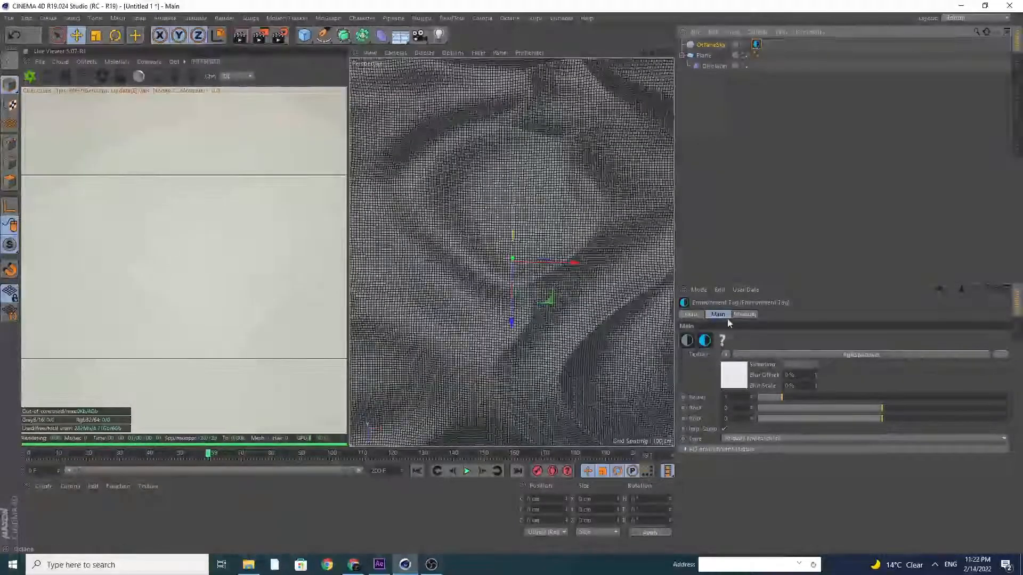
click(726, 355)
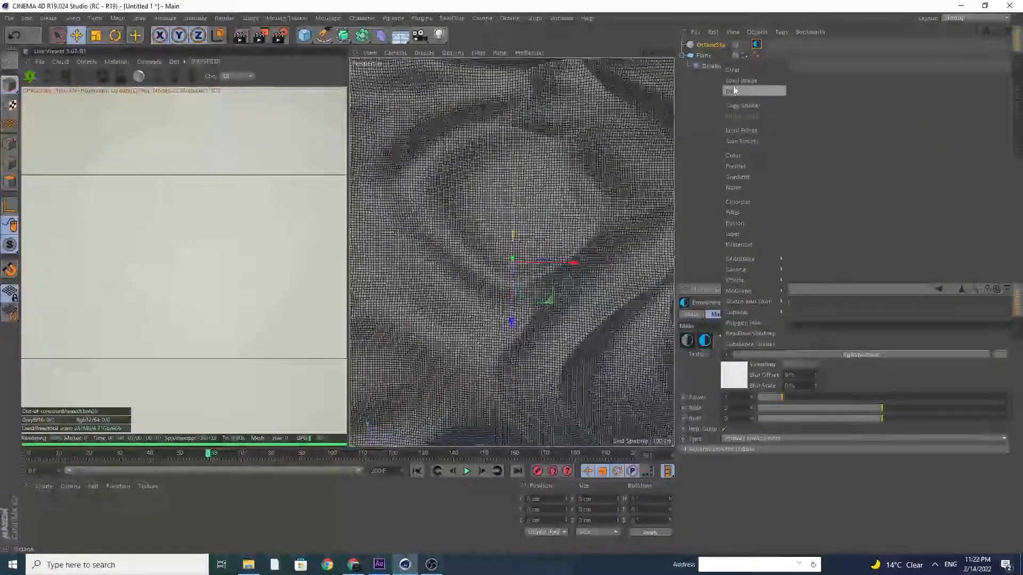
click(734, 81)
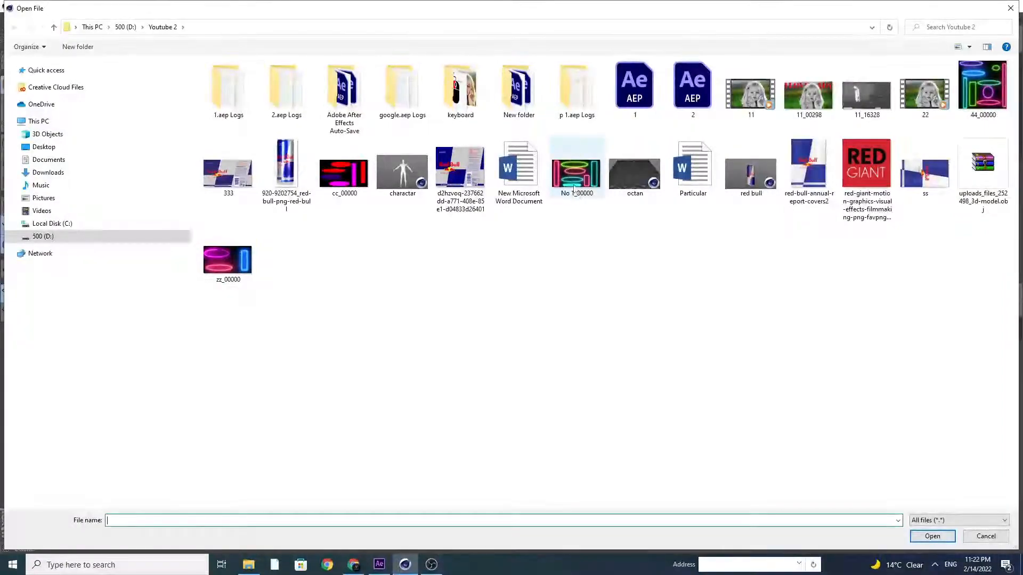
double_click(573, 186)
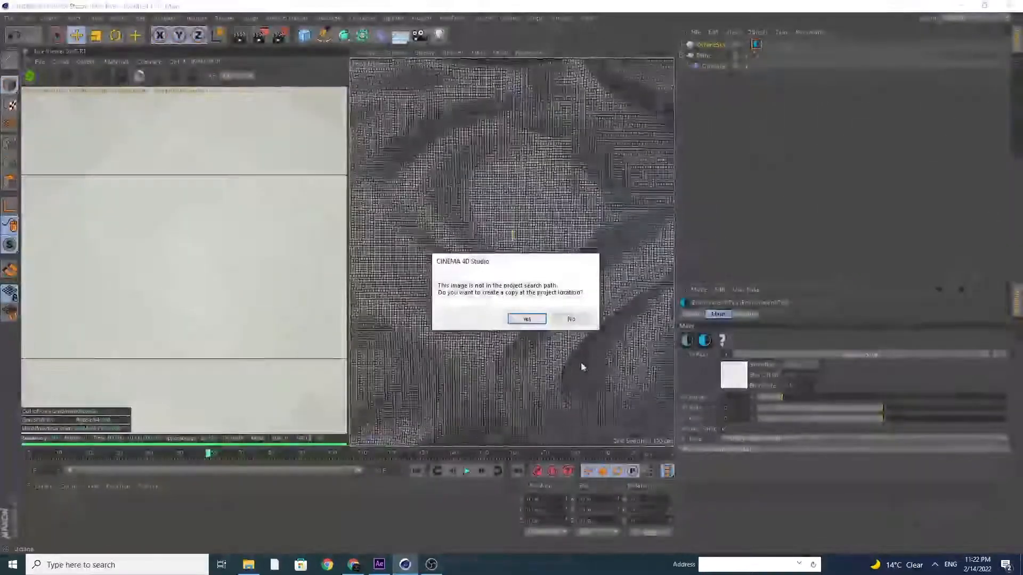
click(572, 319)
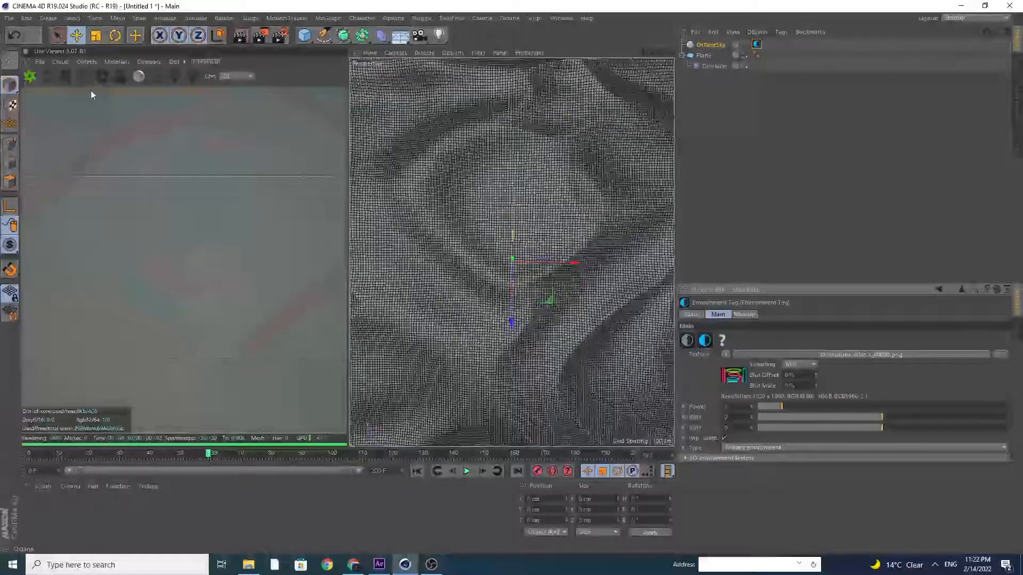
- Set the environment color in the Octane settings to a very dark, fully saturated blue
click(102, 77)
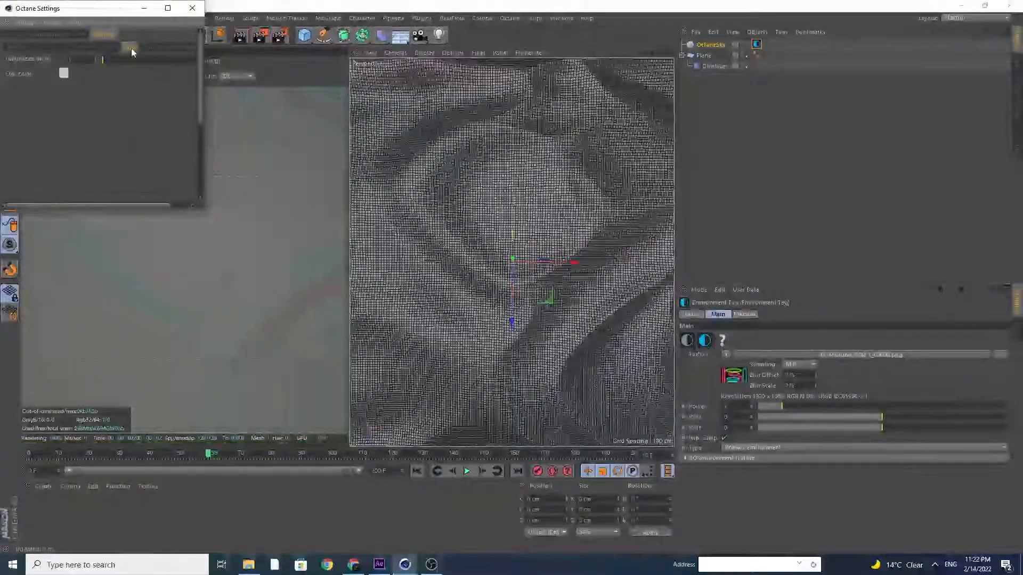
click(12, 49)
click(47, 48)
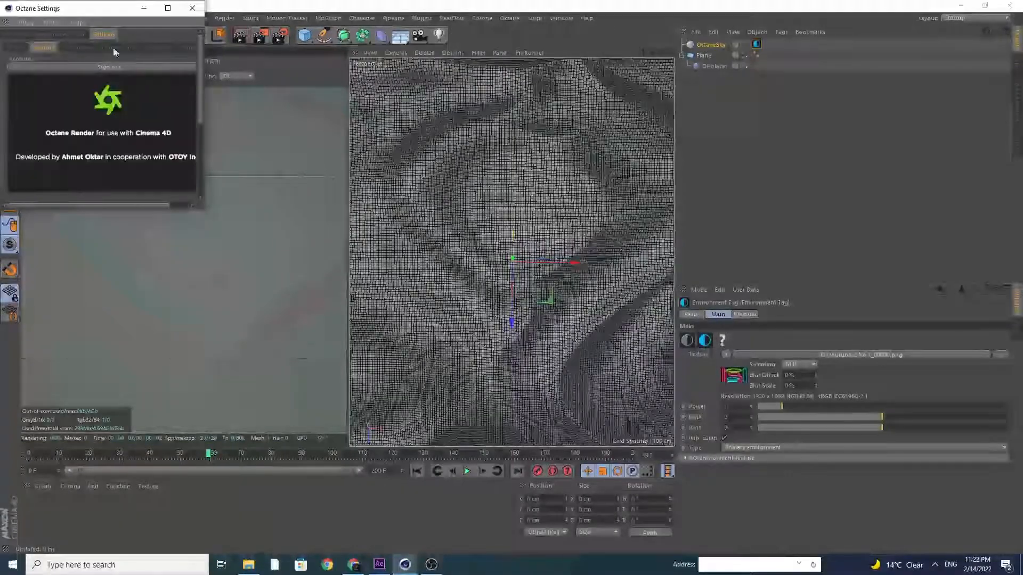
click(125, 45)
click(69, 75)
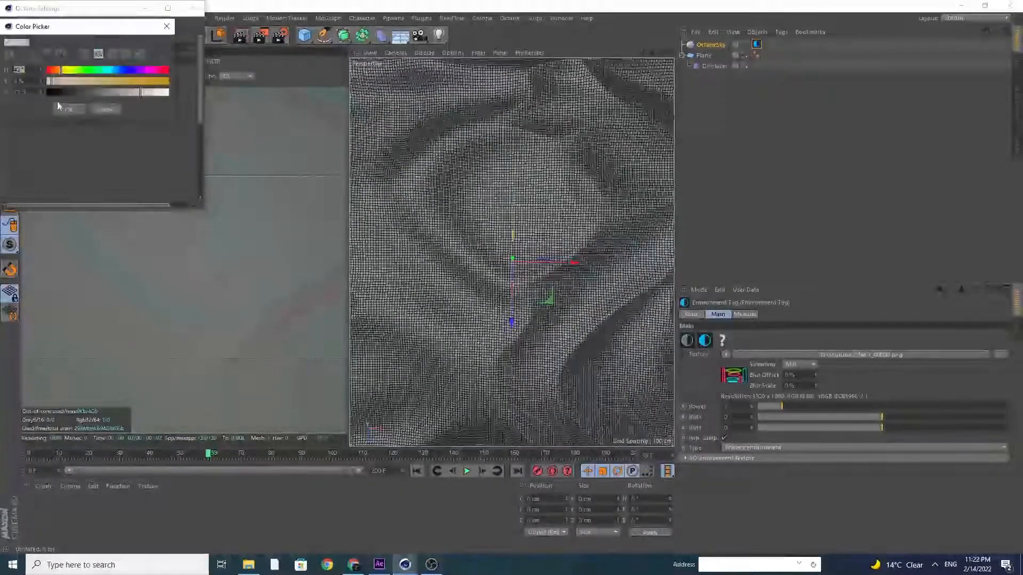
click(55, 93)
click(120, 70)
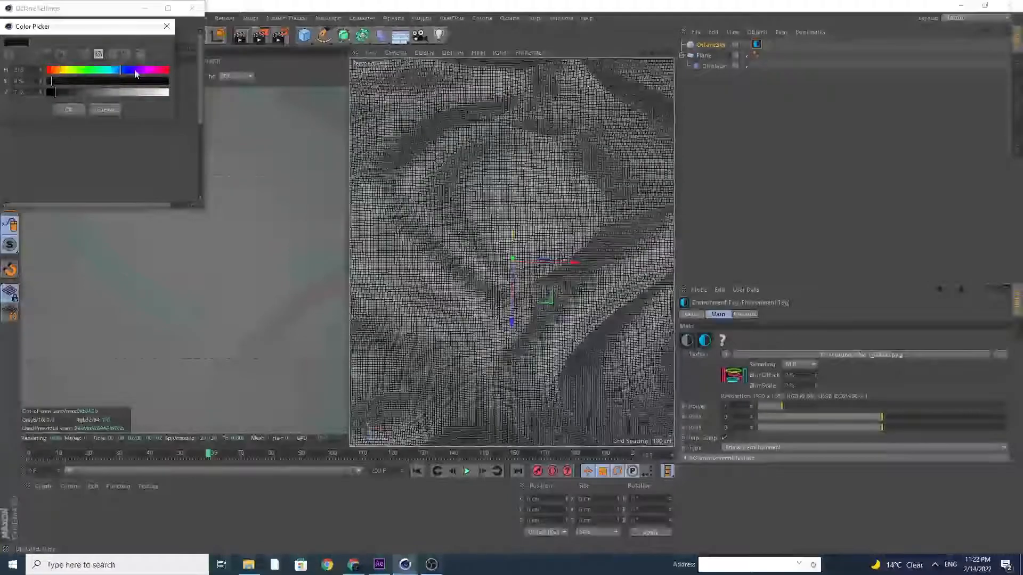
drag(122, 81, 186, 81)
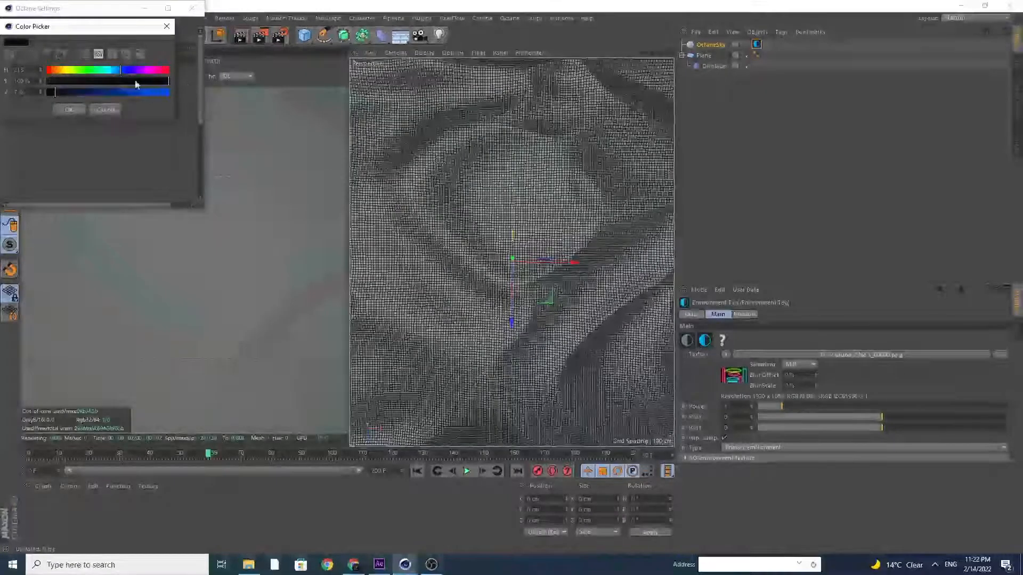
drag(123, 70, 131, 73)
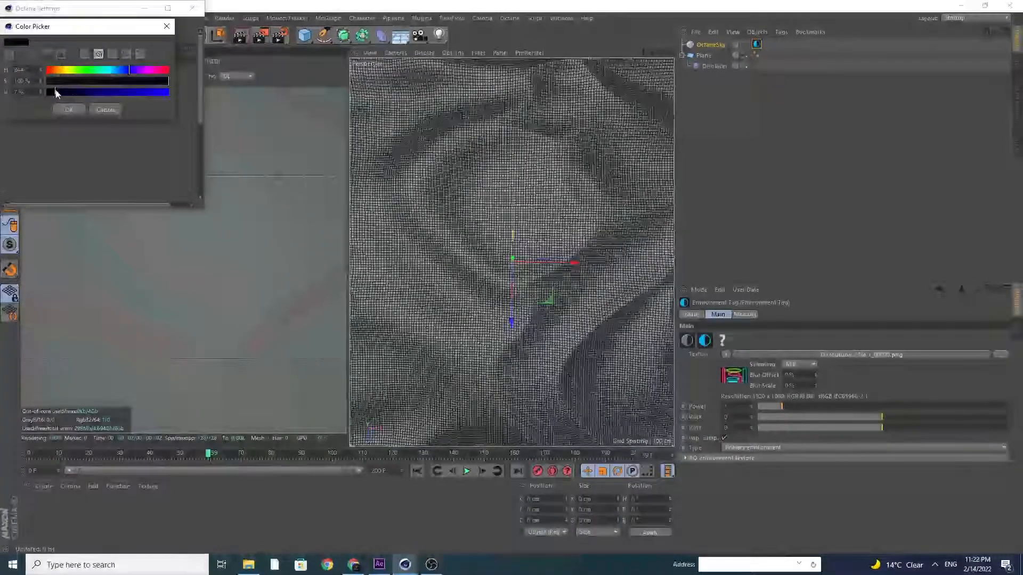
click(69, 109)
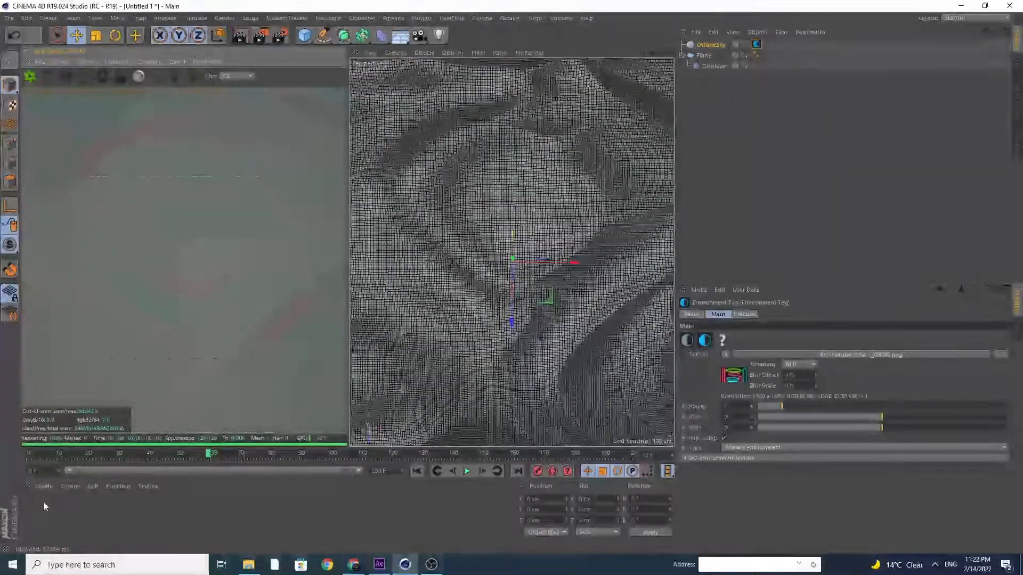
- Create an Octane glossy material with a dark blue diffuse color (H 239°, S 100%, V 12%) and apply it to the plane
click(117, 62)
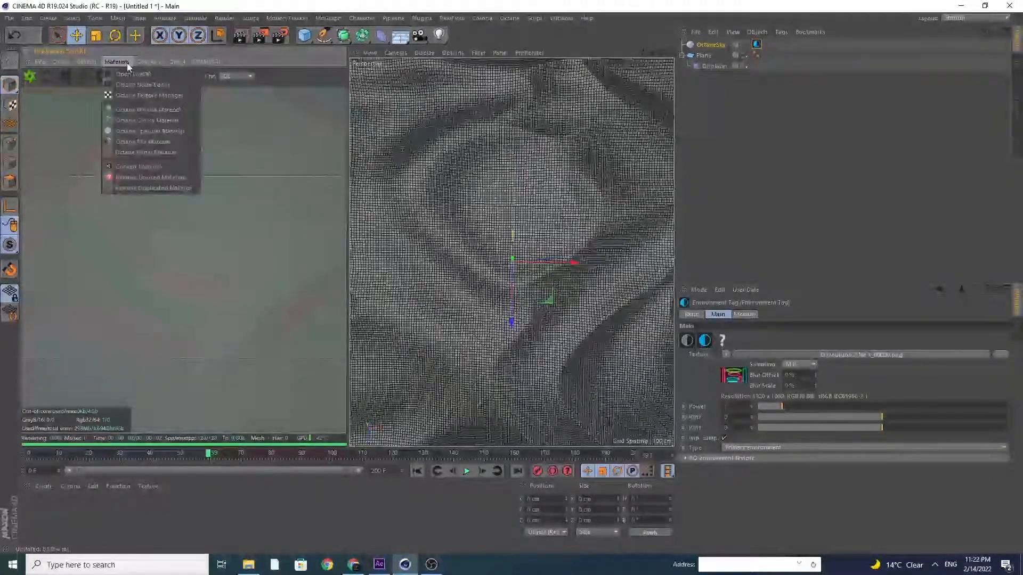
click(147, 119)
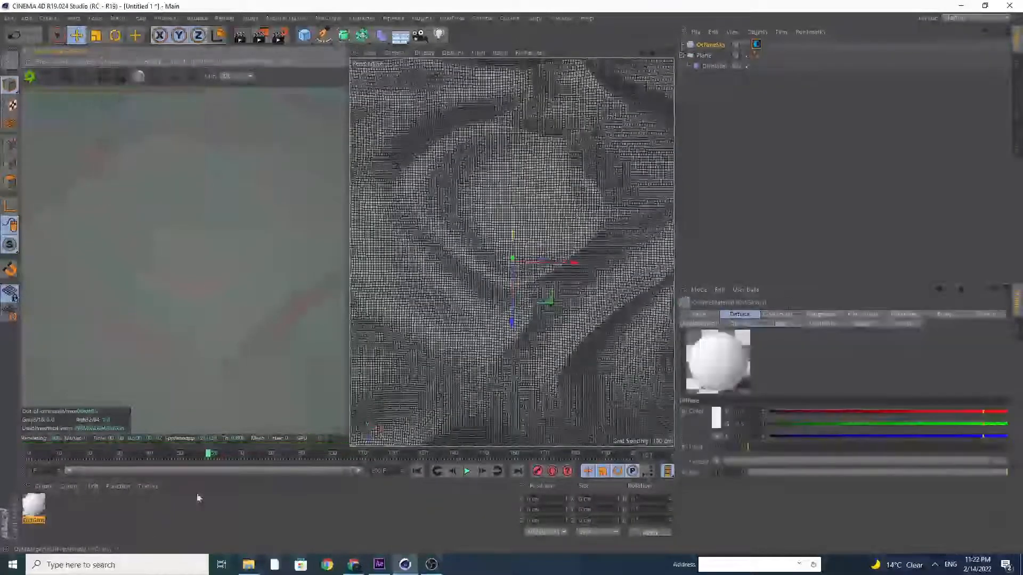
double_click(34, 504)
drag(237, 86, 415, 88)
click(475, 126)
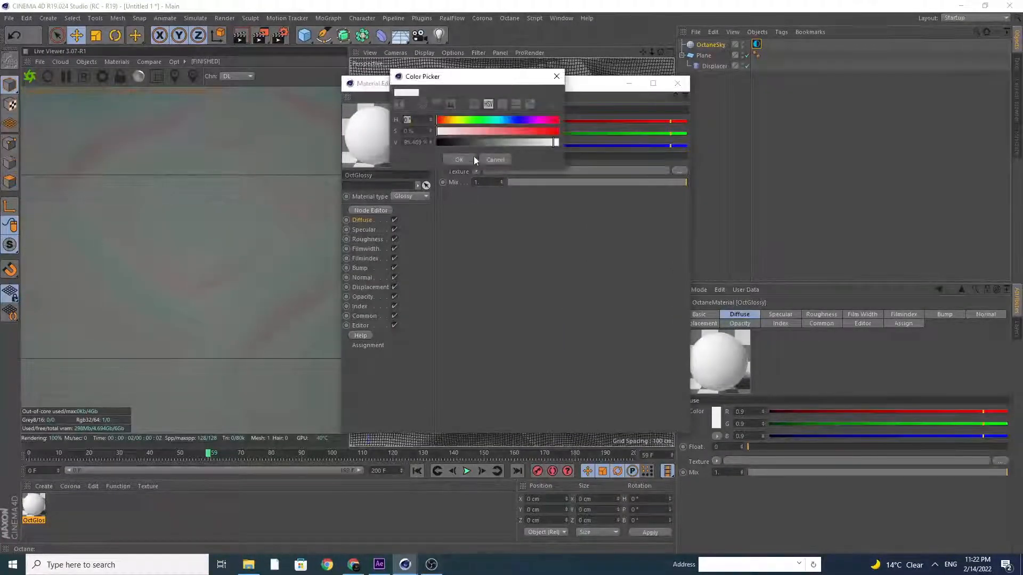
click(518, 121)
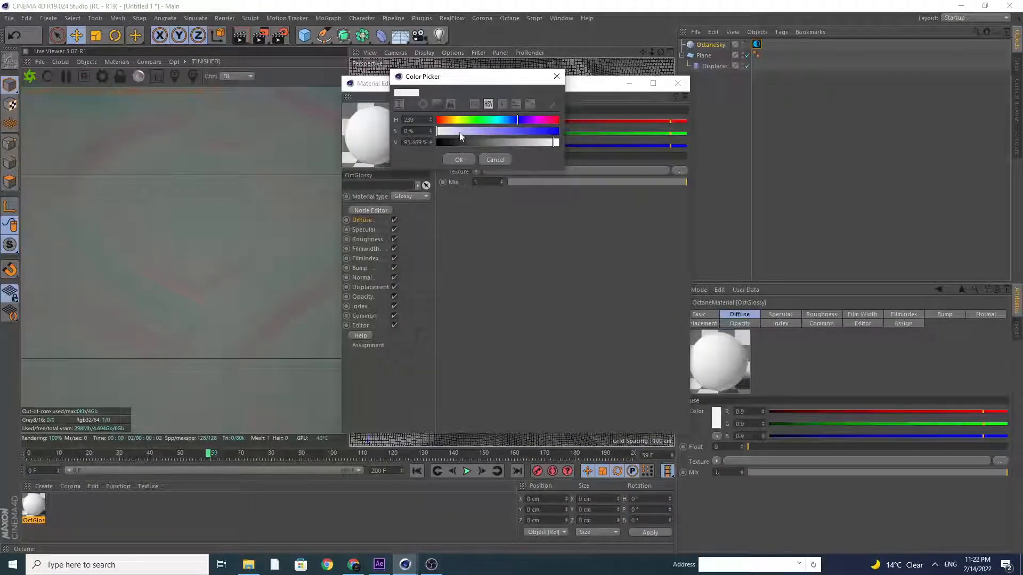
drag(461, 133, 565, 129)
drag(471, 142, 457, 144)
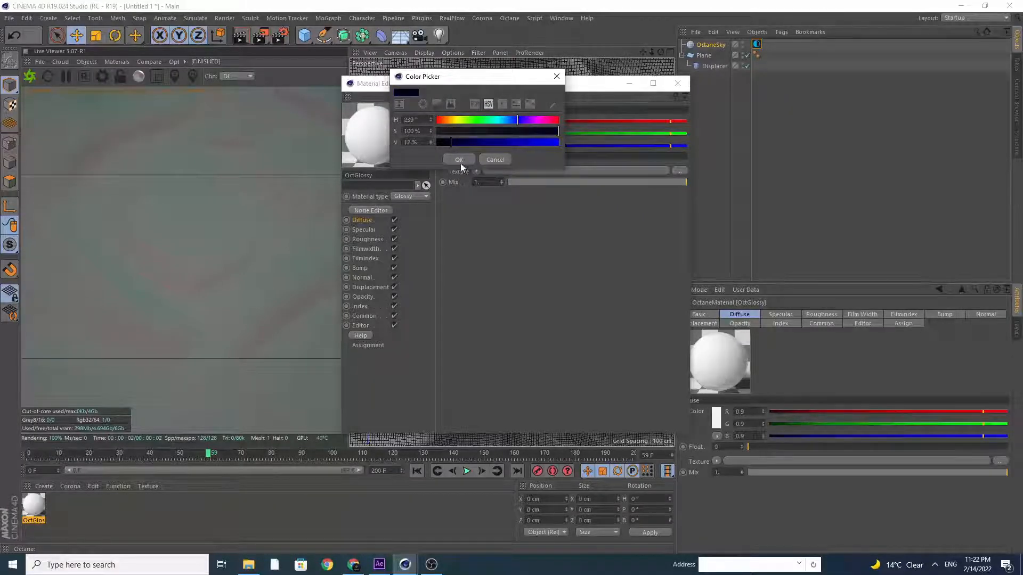
click(460, 160)
click(677, 85)
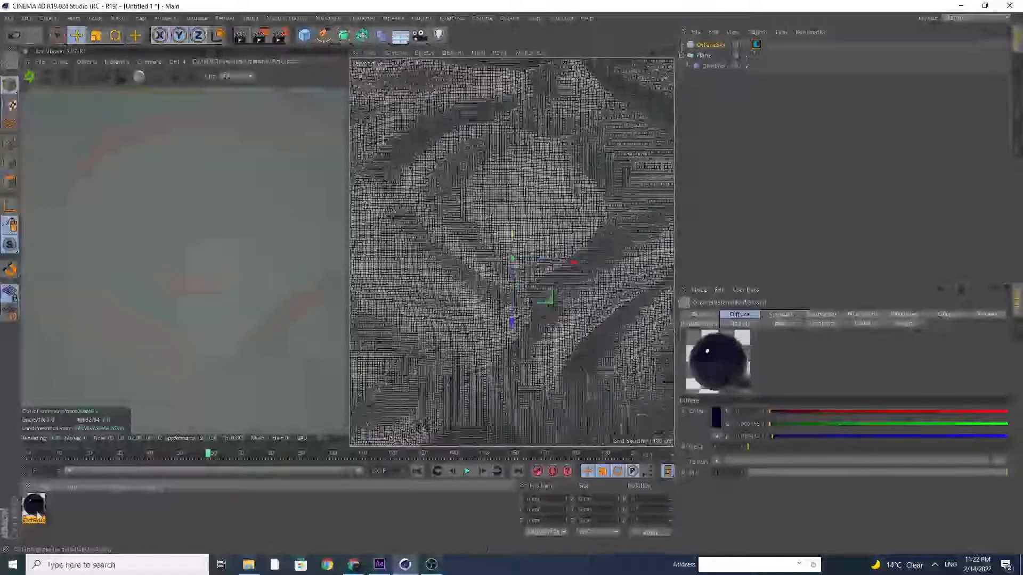
drag(544, 268, 703, 56)
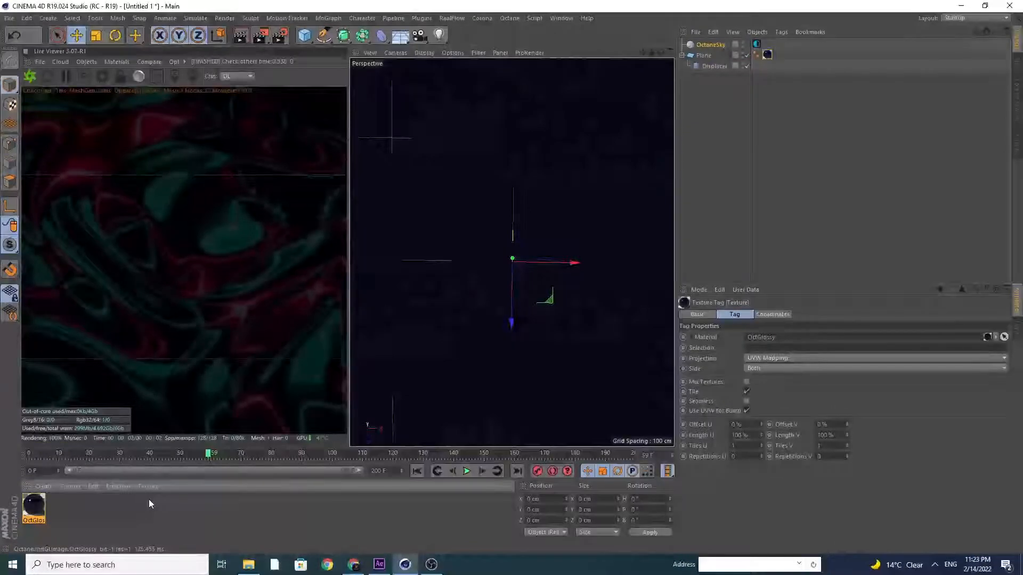
- Set the glossy material's index to about 4.8 and its roughness float to about 0.02
double_click(34, 507)
drag(228, 74, 430, 78)
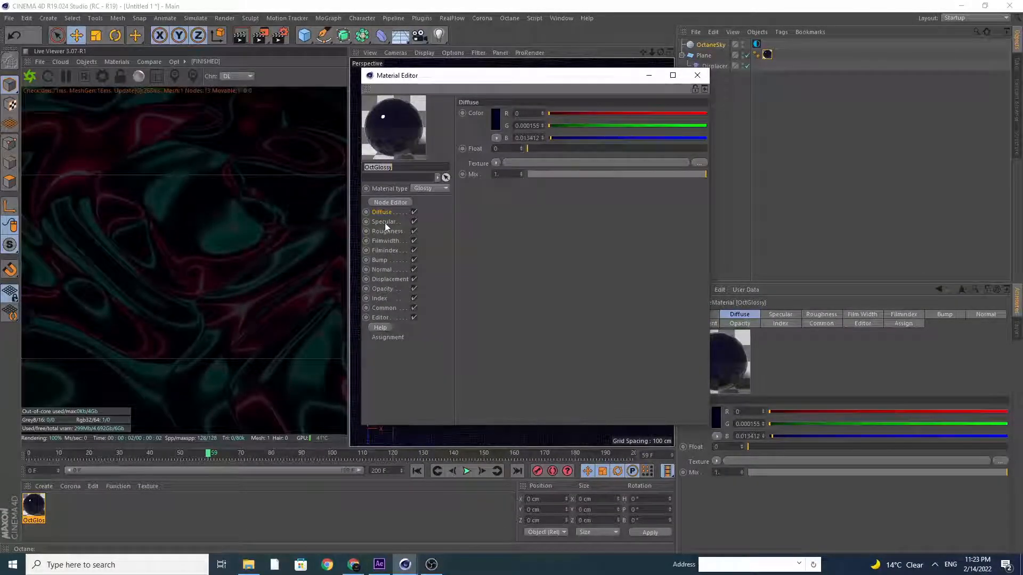
click(379, 298)
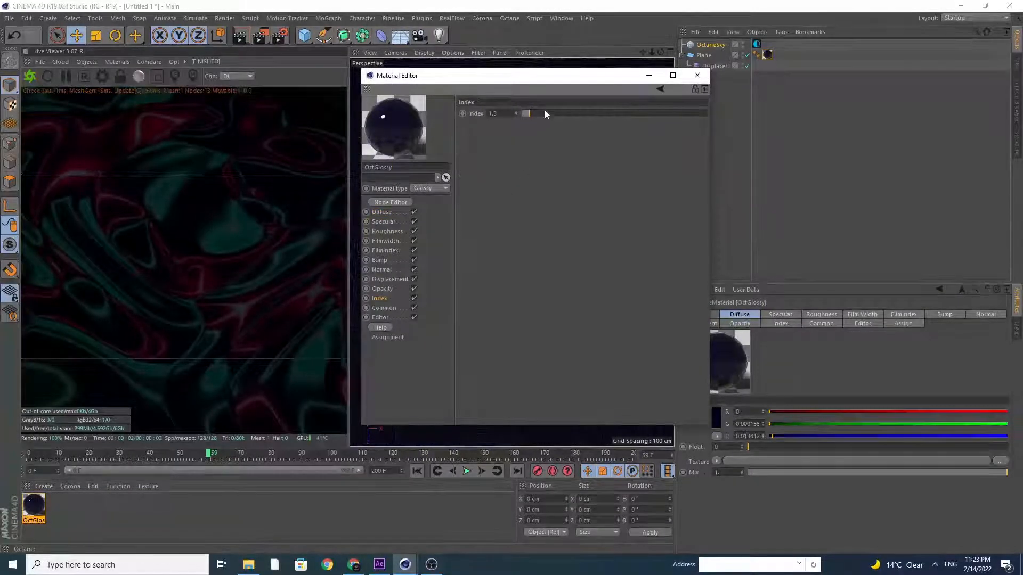
drag(544, 114, 622, 113)
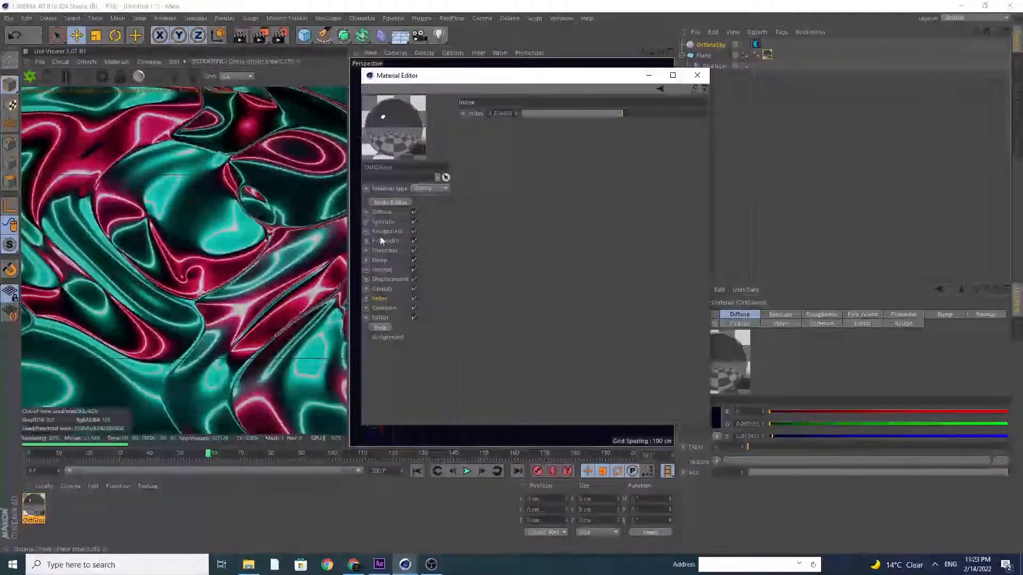
click(386, 232)
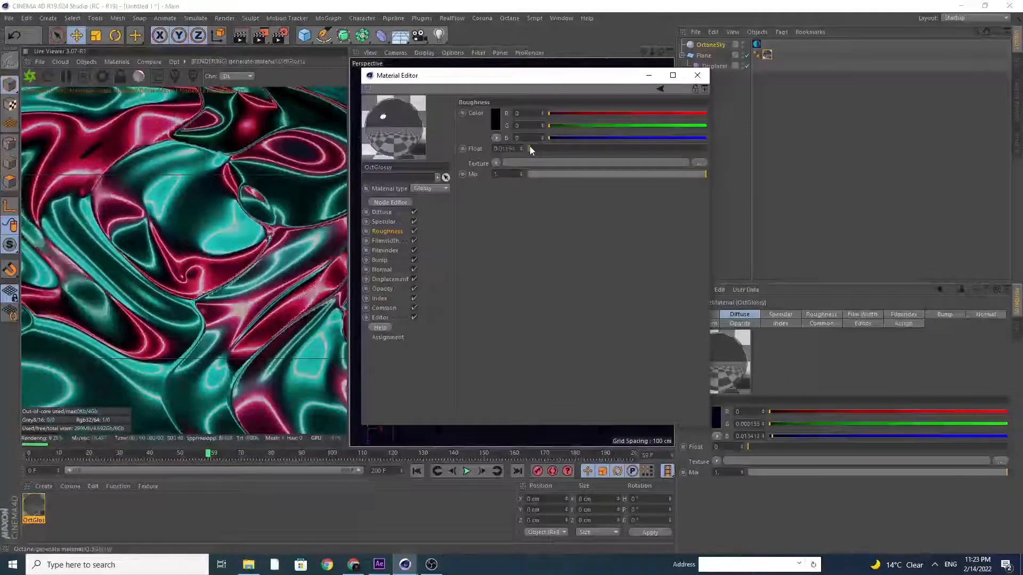
mouse_move(531, 150)
mouse_down()
mouse_move(557, 148)
mouse_move(533, 150)
mouse_up()
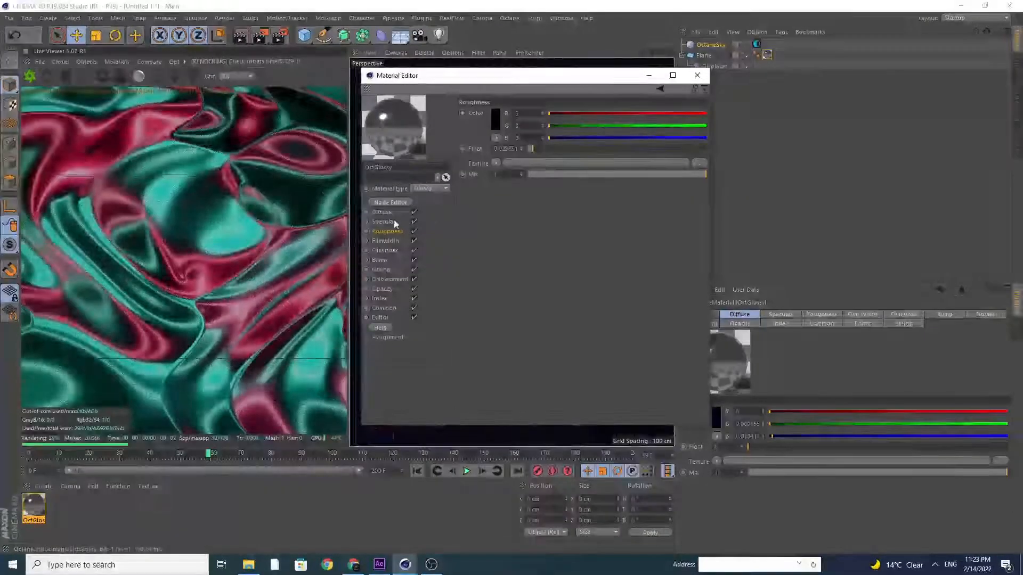
- Set the glossy material's film width float to about 0.15 and its film index to about 1.35
click(392, 242)
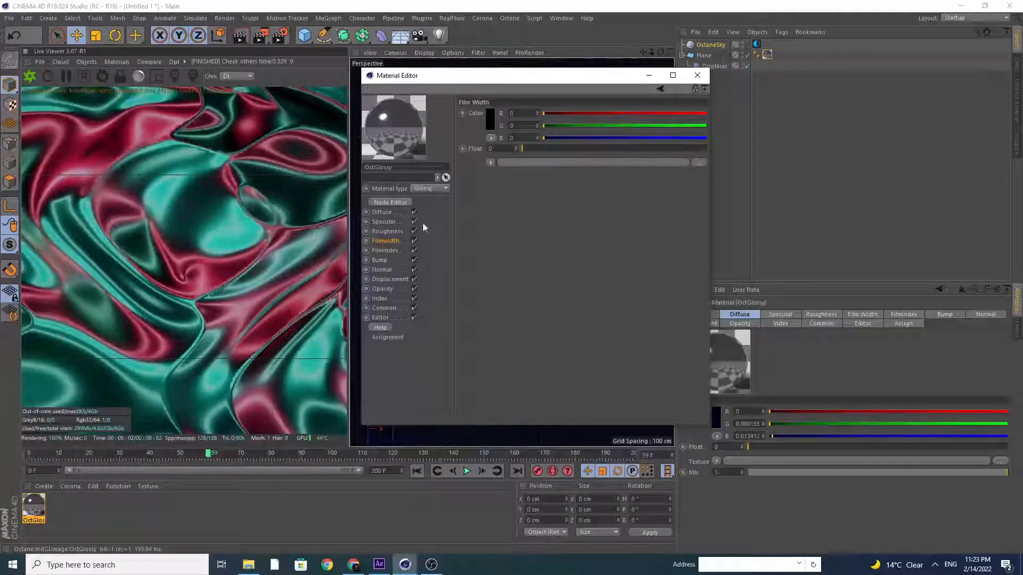
drag(521, 149, 551, 149)
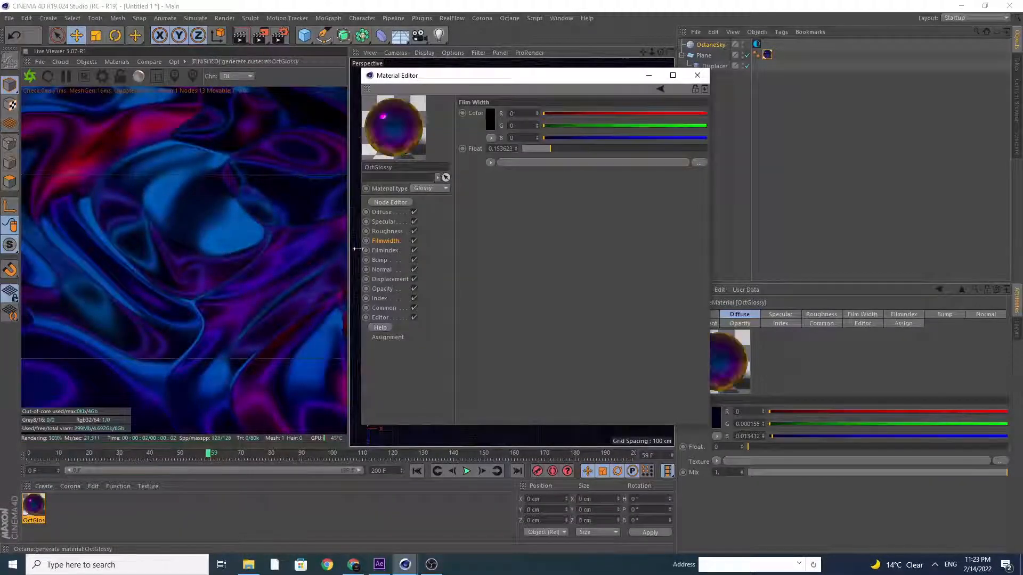
click(382, 250)
mouse_move(540, 114)
mouse_down()
mouse_move(578, 114)
mouse_move(541, 116)
mouse_up()
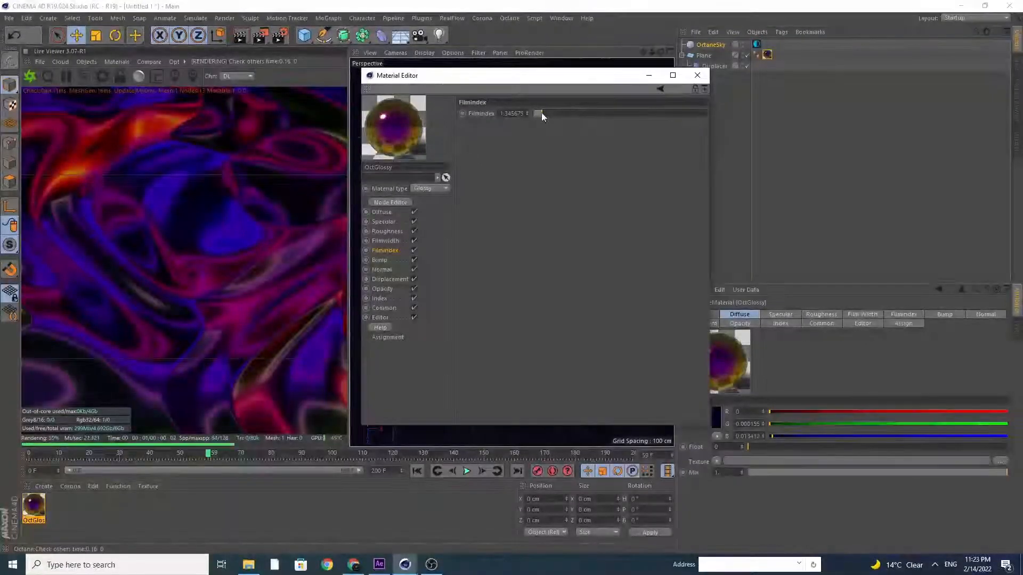
drag(482, 78, 523, 113)
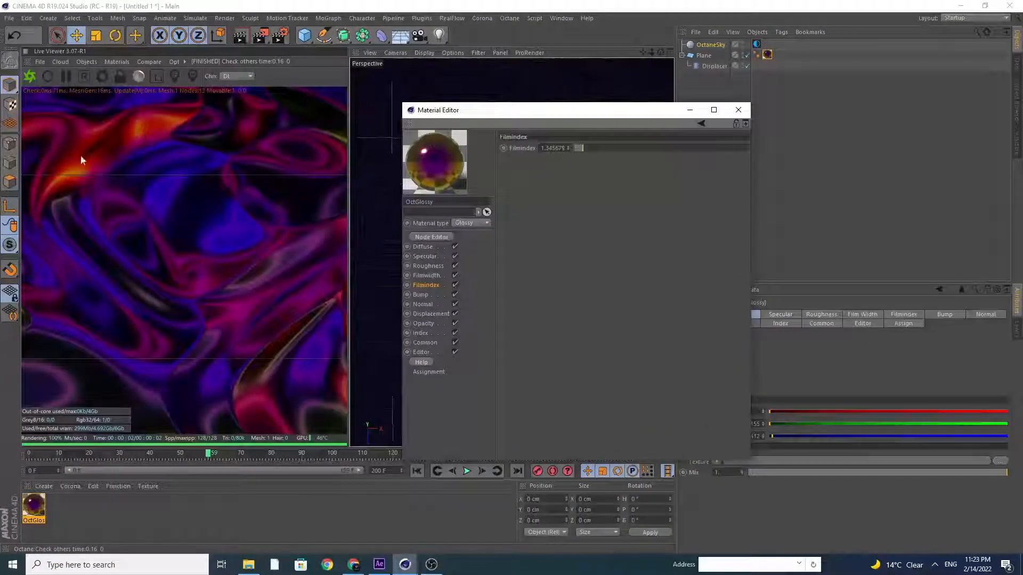
click(737, 110)
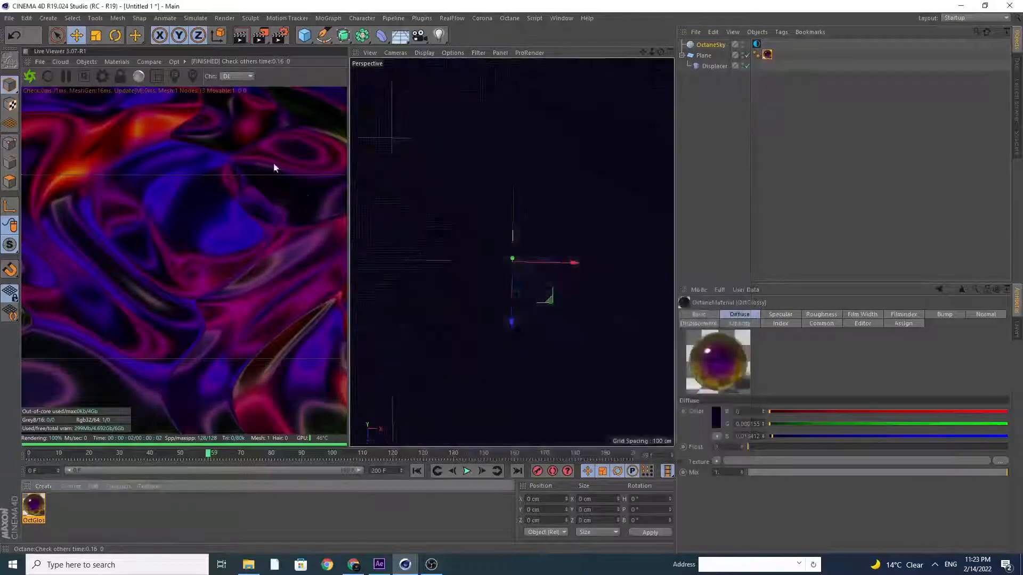
- Play back the animation to check the iridescent material on the moving surface
click(467, 471)
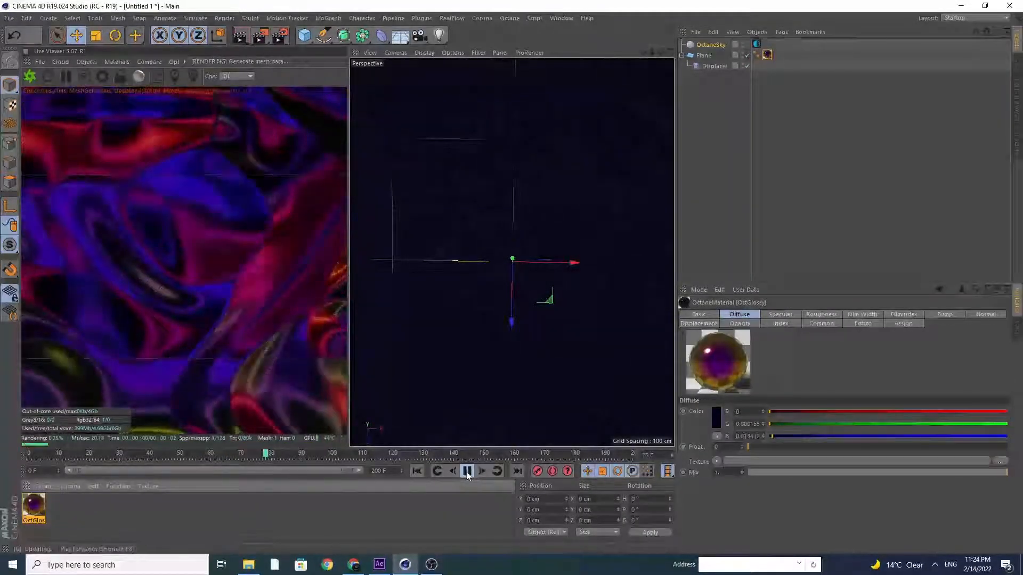
click(467, 473)
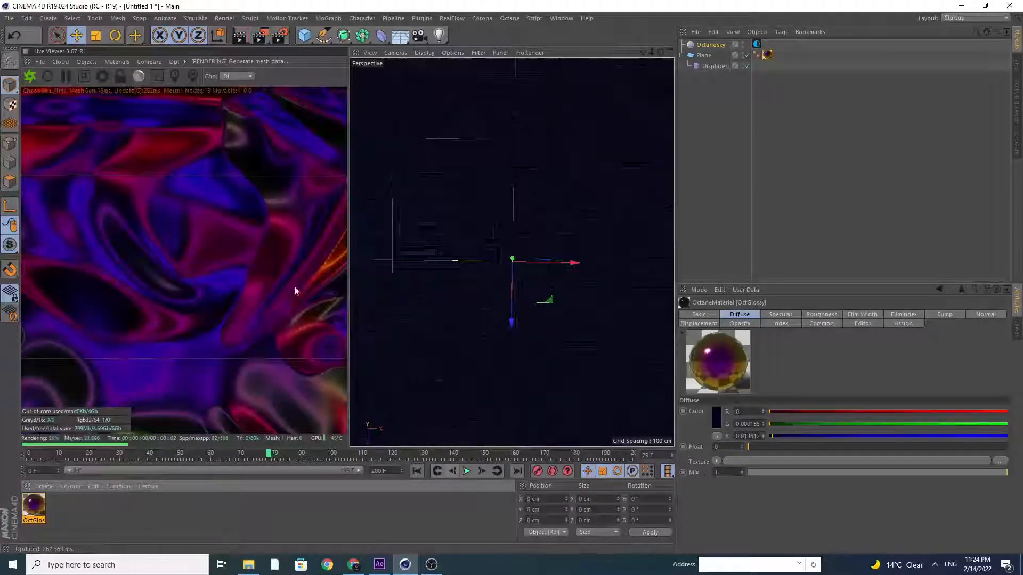
- Set the render settings to use Octane Renderer and save images in PNG format
click(281, 35)
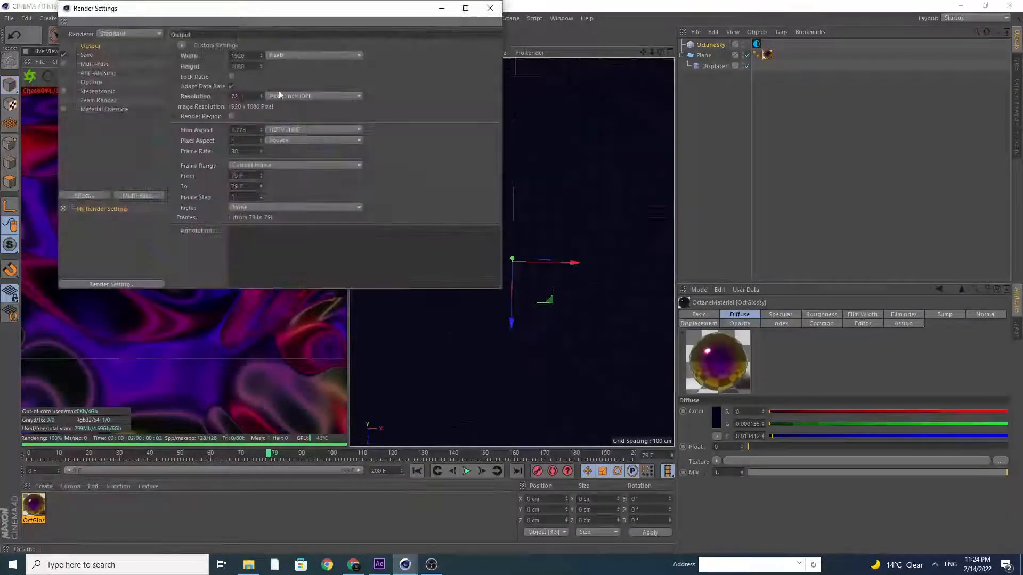
click(107, 34)
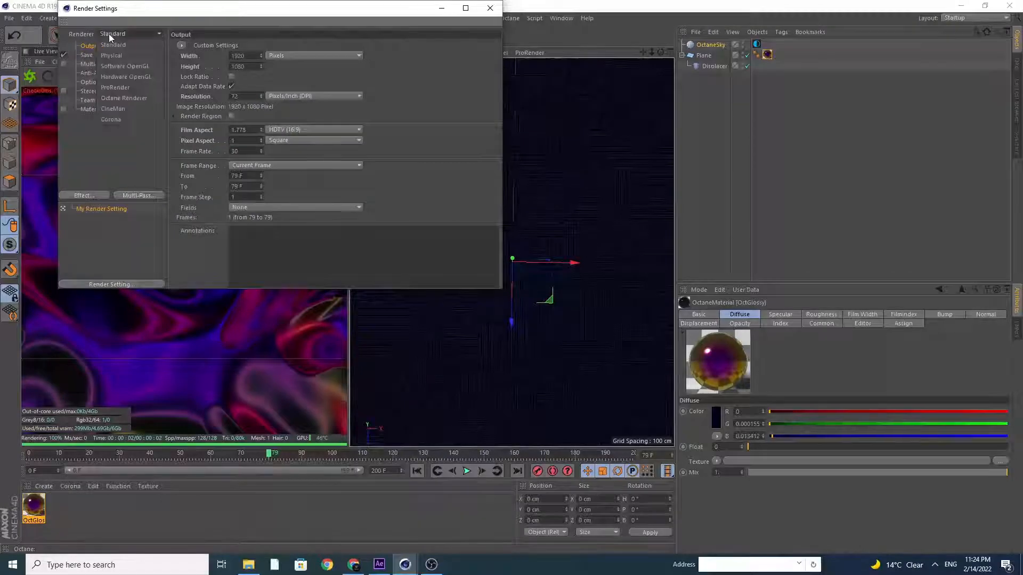
click(139, 97)
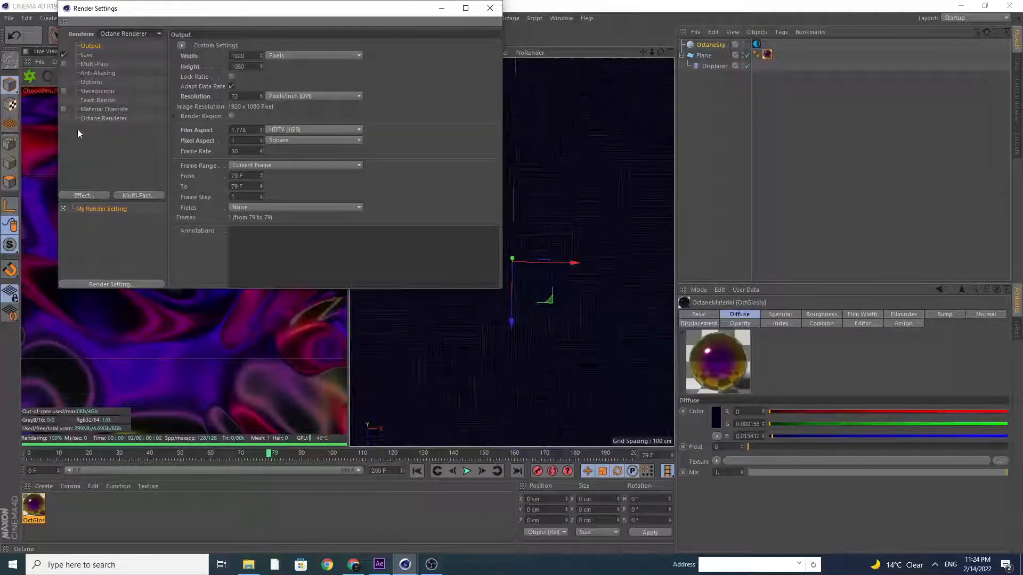
click(87, 55)
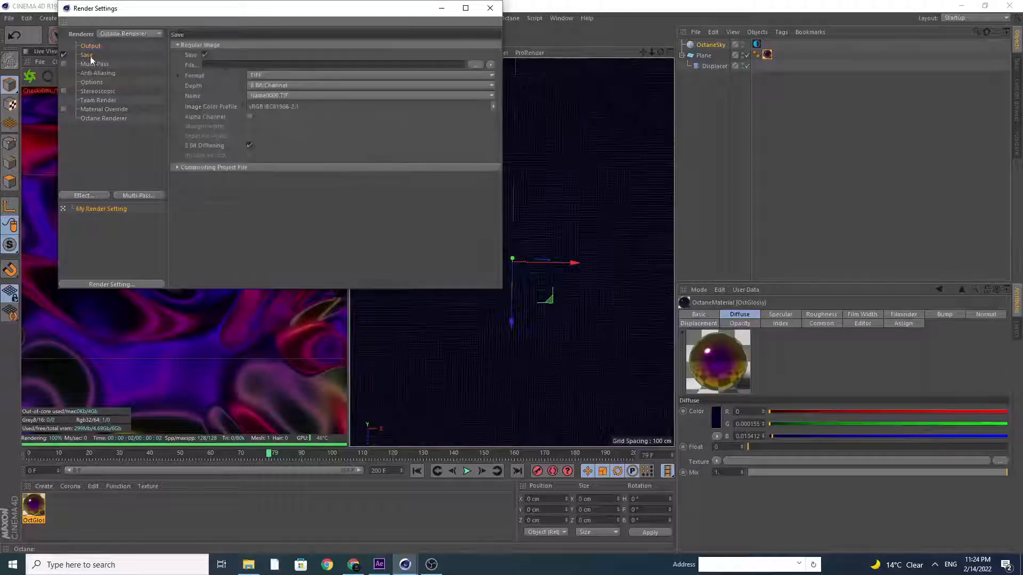
click(251, 78)
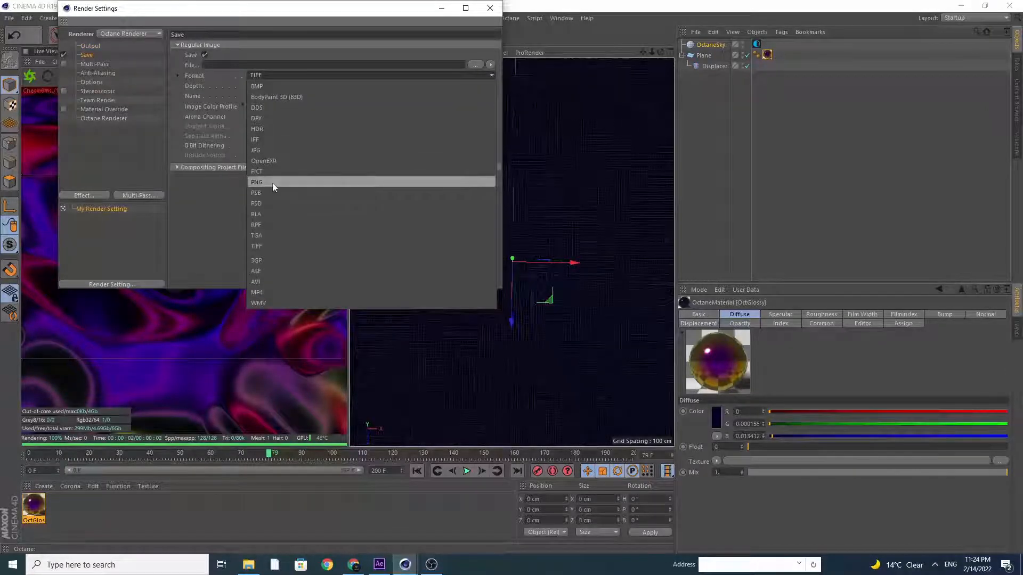
click(263, 182)
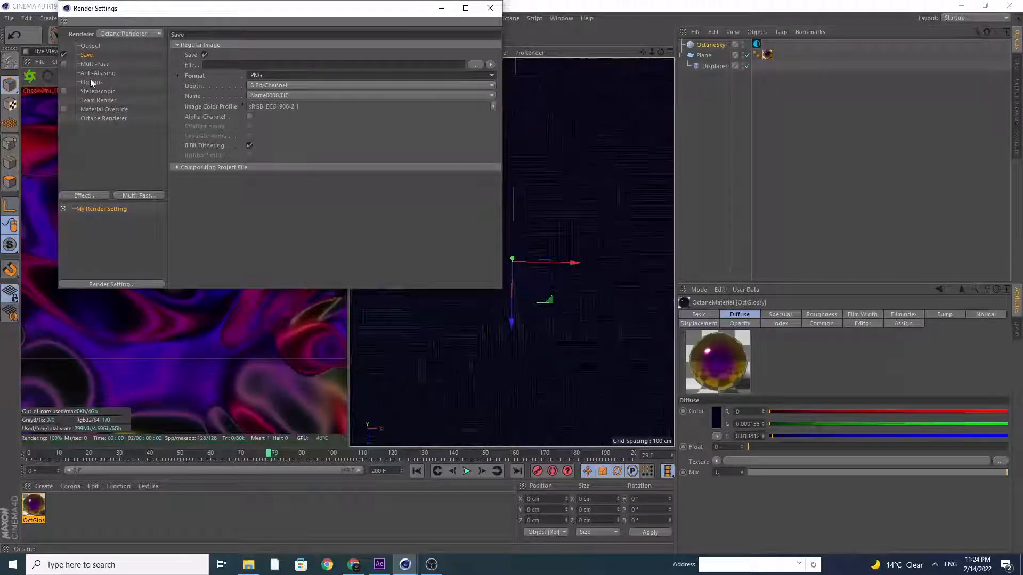
- Set the render output file to No 1 inside a new folder created in D:\Youtube 2\keyboard
click(474, 66)
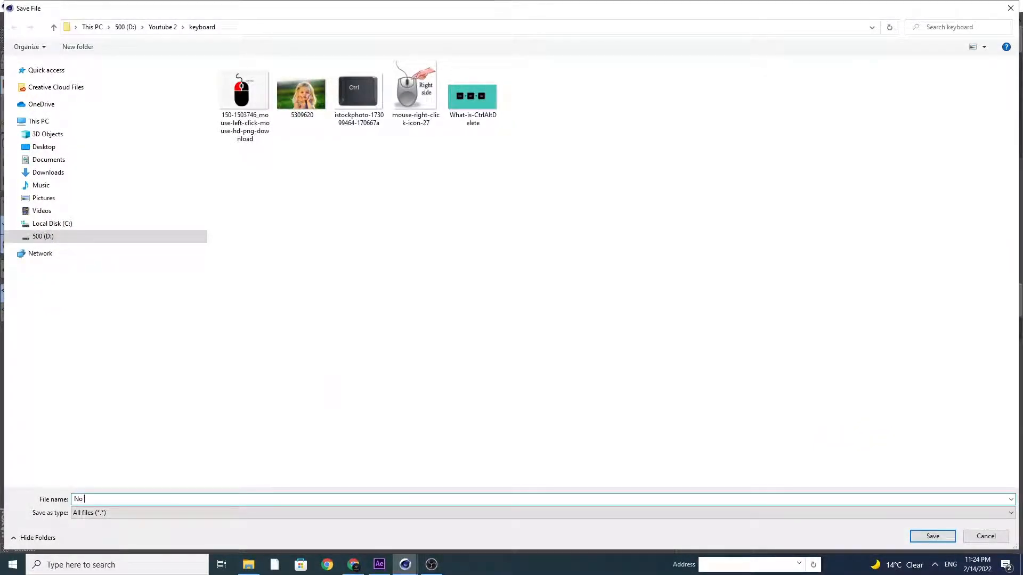
text(No)
right_click(353, 228)
mouse_move(434, 339)
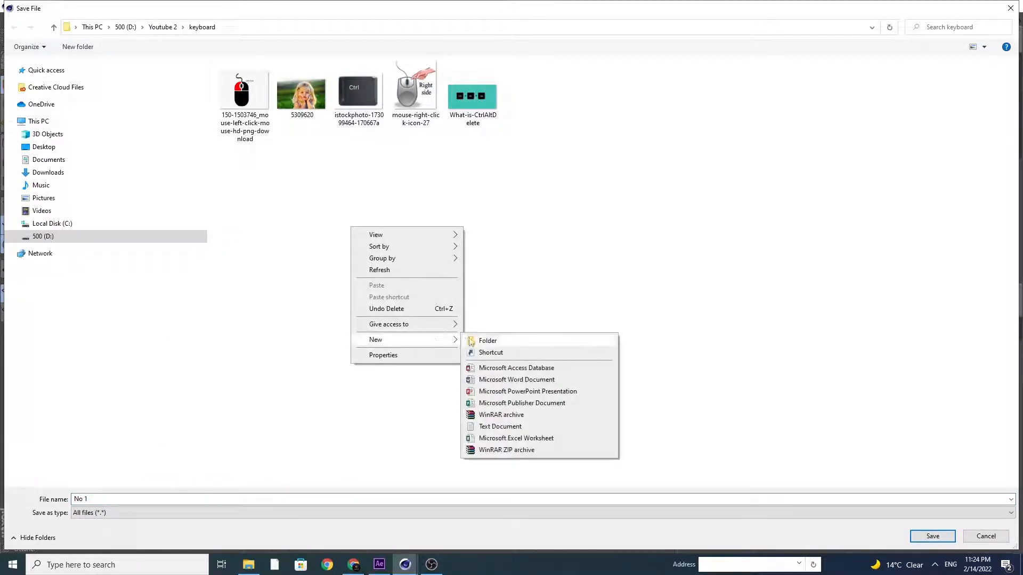
click(471, 341)
click(422, 250)
double_click(249, 97)
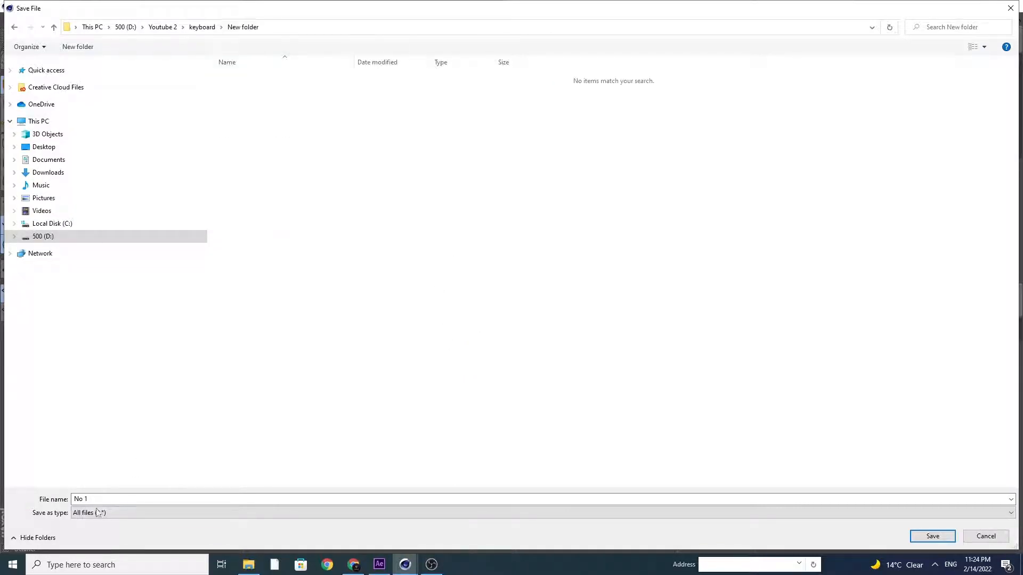
click(932, 536)
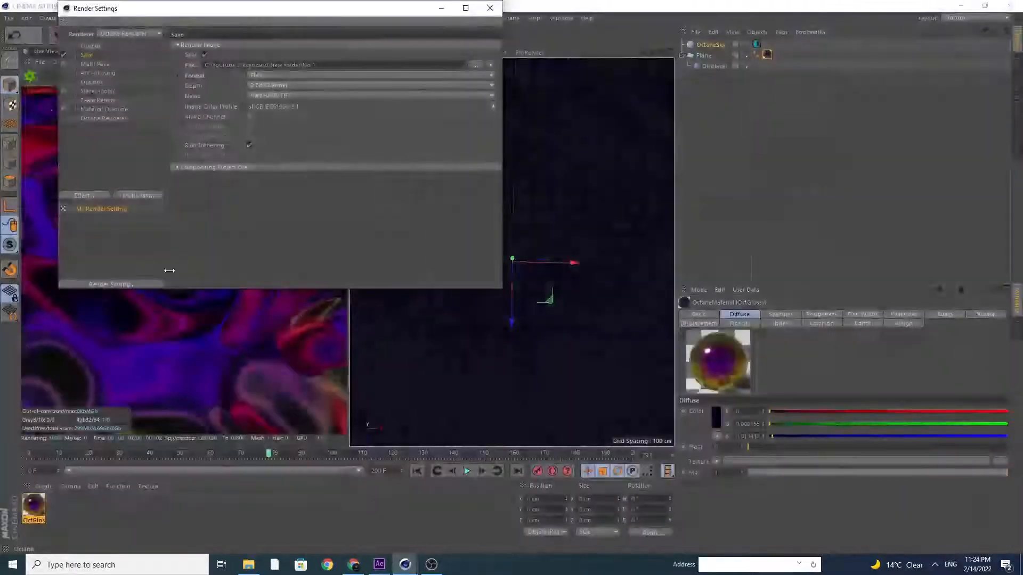
- Set the output frame range to All Frames and render the animation to the Picture Viewer
click(88, 46)
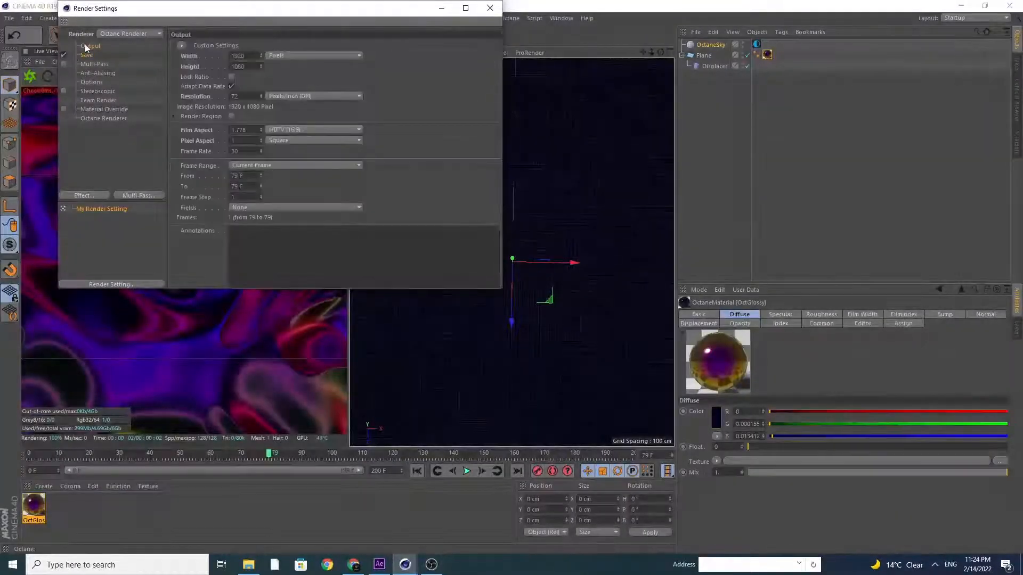
click(233, 166)
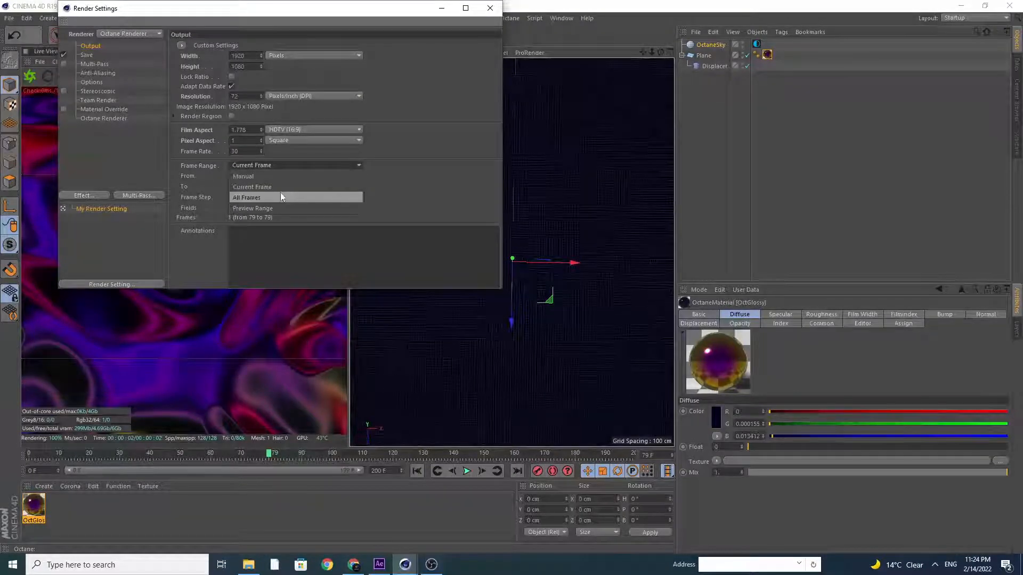
click(243, 199)
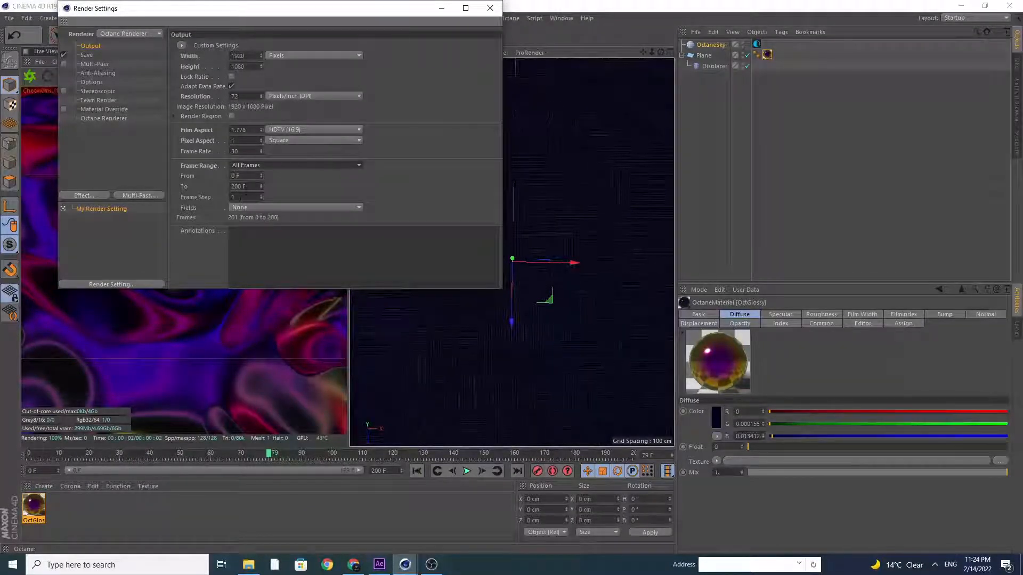
click(87, 55)
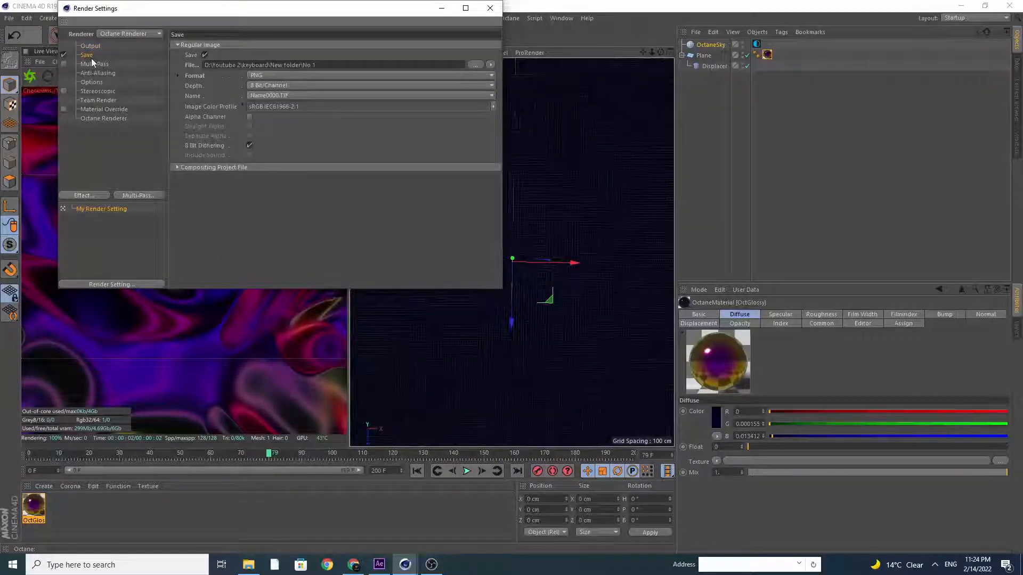
click(489, 8)
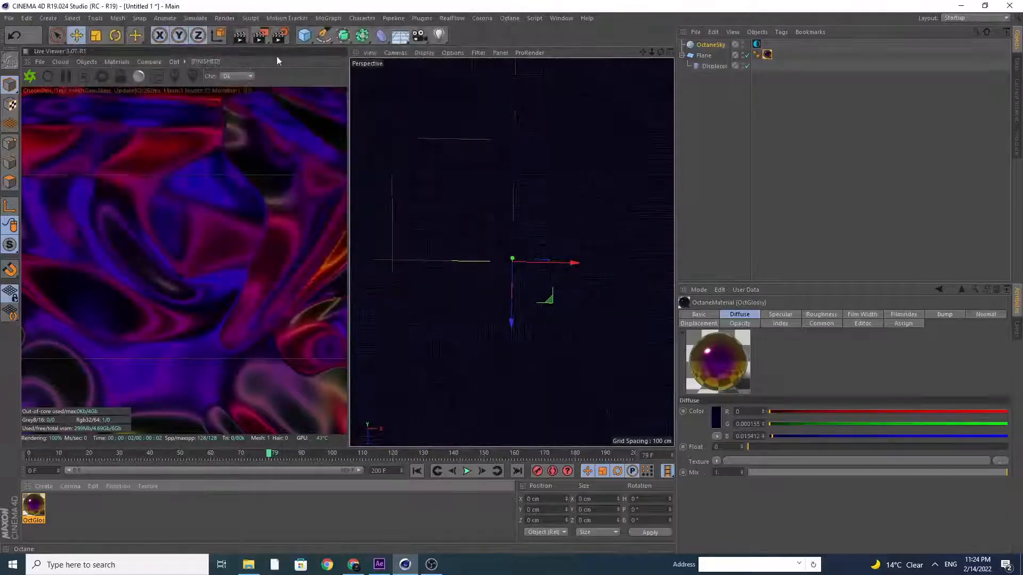
click(260, 35)
click(624, 106)
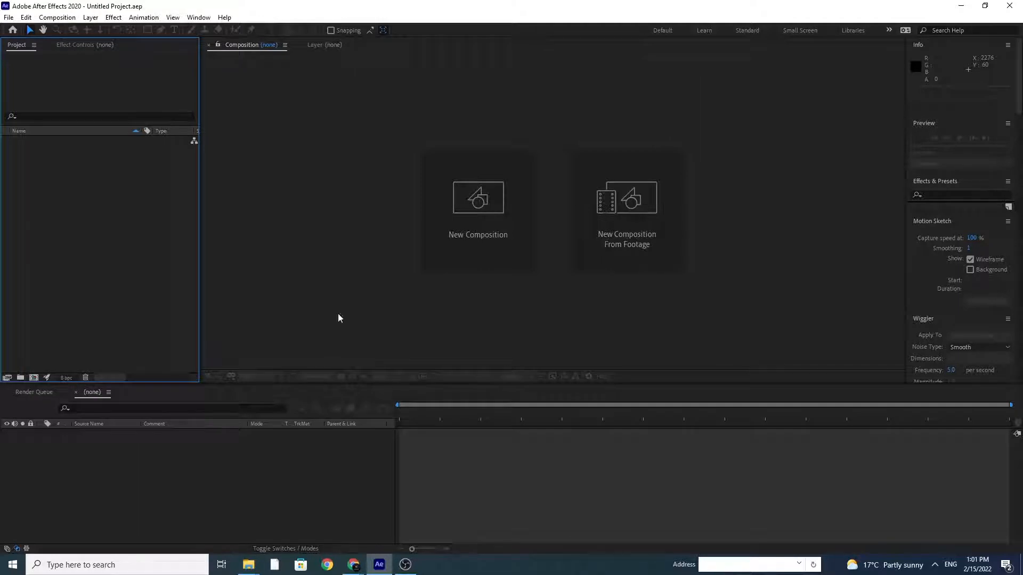
- Import the No 1_0000 PNG sequence from D:\Youtube 2\keyboard\New folder and create a composition from it
click(8, 18)
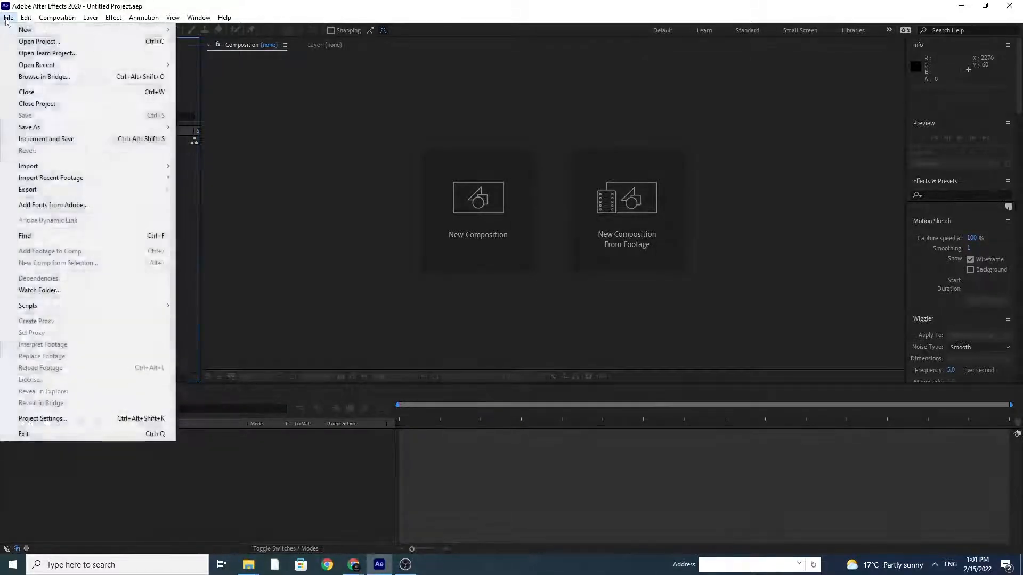
mouse_move(160, 166)
click(199, 166)
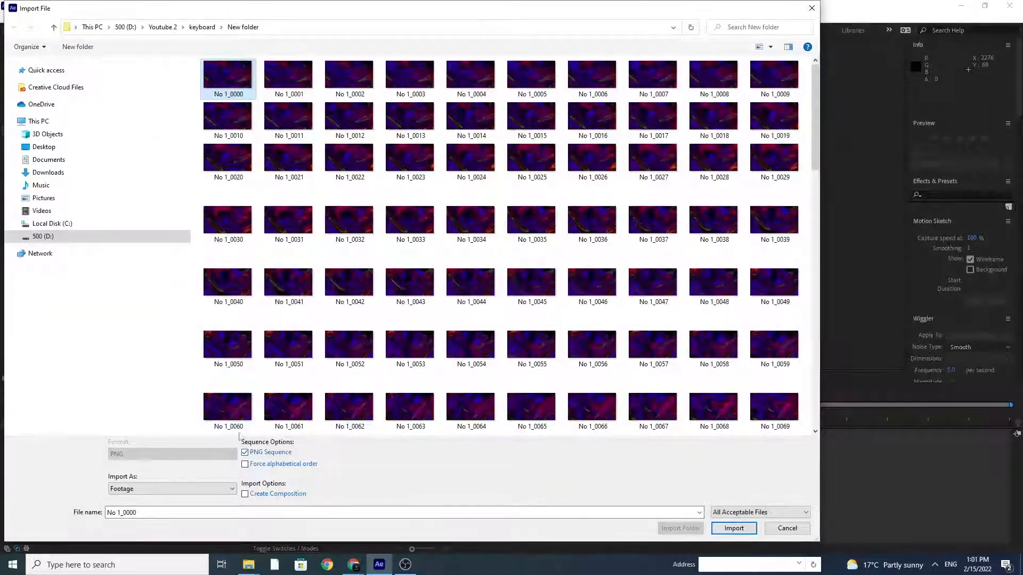
click(730, 528)
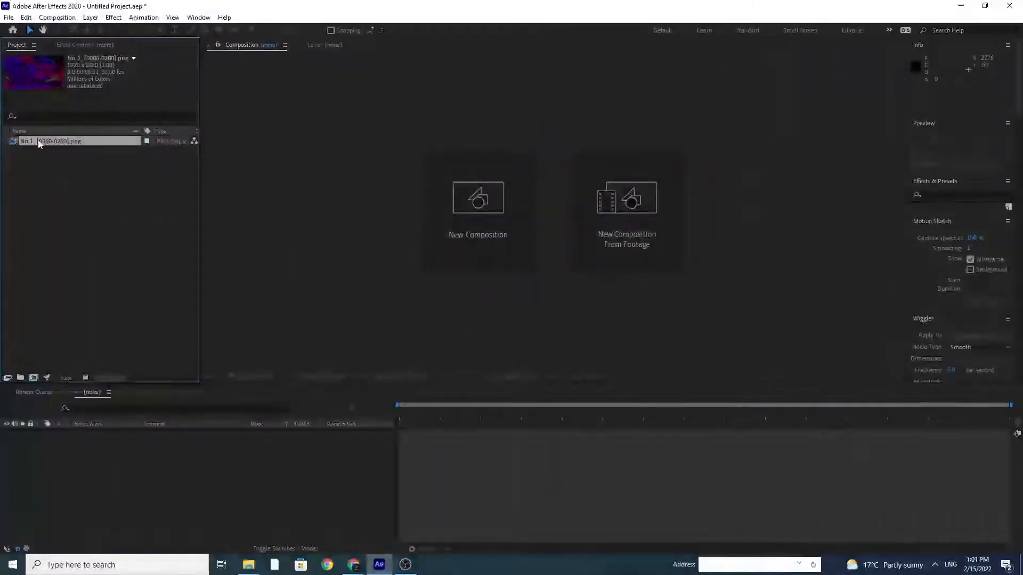
drag(39, 142, 33, 379)
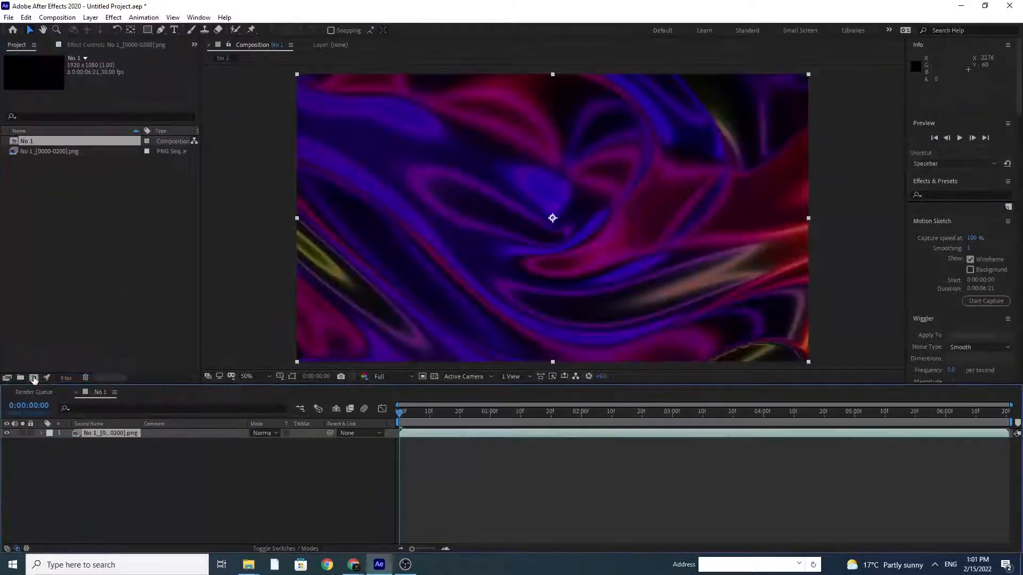
- Add a new adjustment layer above the imported PNG sequence in the No 1 composition
click(110, 443)
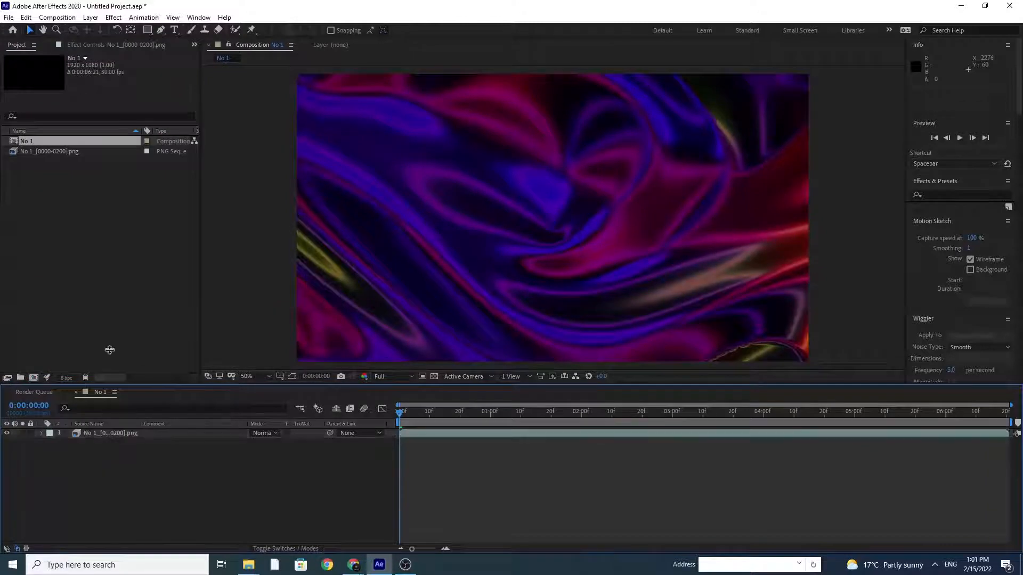
click(89, 18)
mouse_move(98, 30)
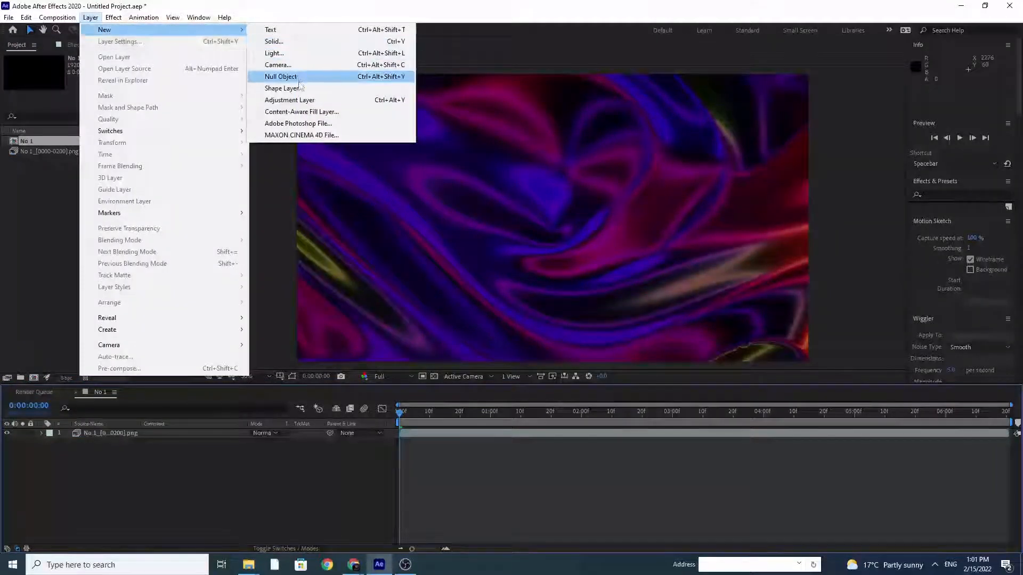
click(300, 101)
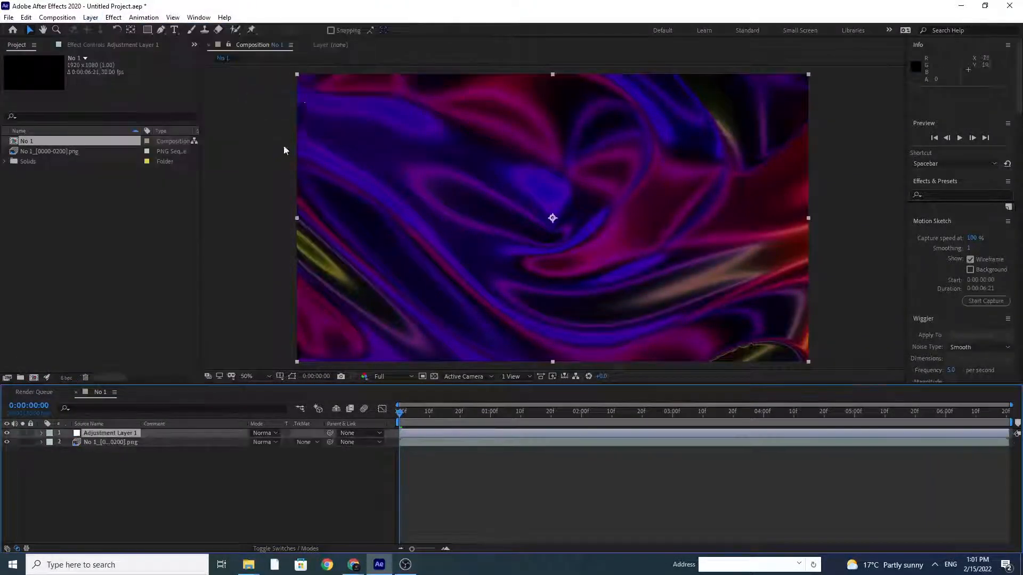
- Apply the Stylize Glow effect to the adjustment layer with a Glow Threshold of 80%
click(114, 18)
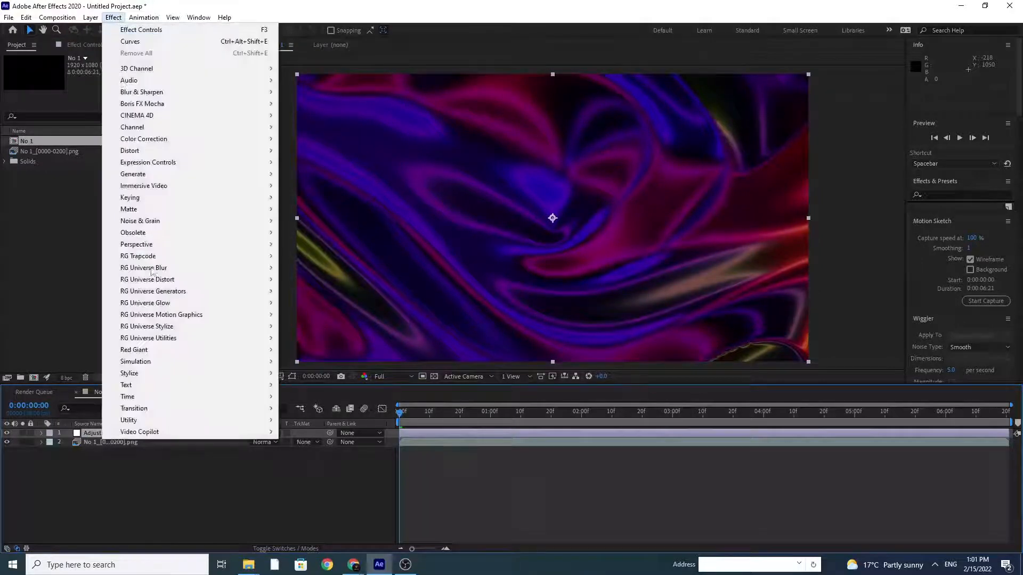
mouse_move(223, 373)
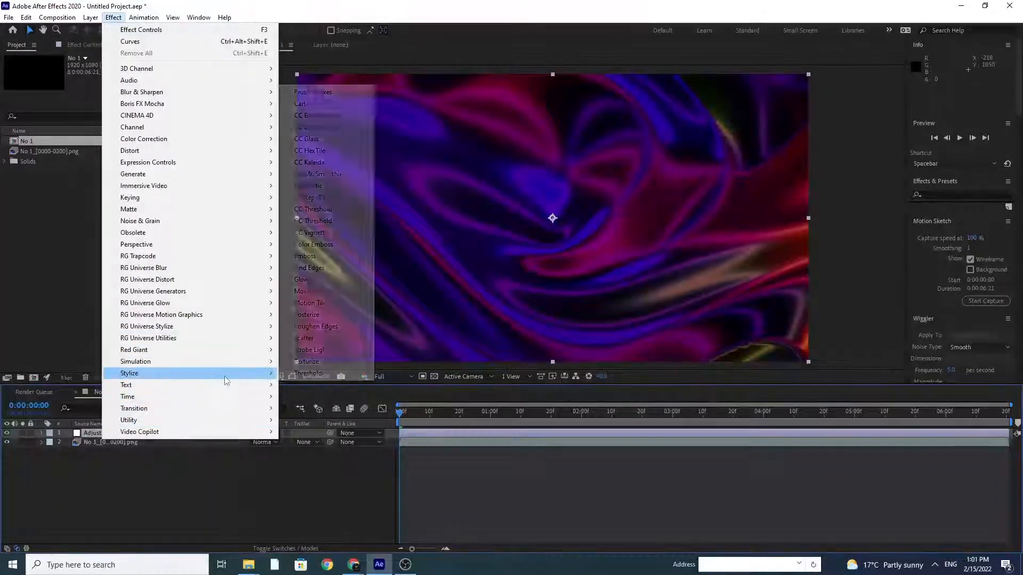
click(319, 283)
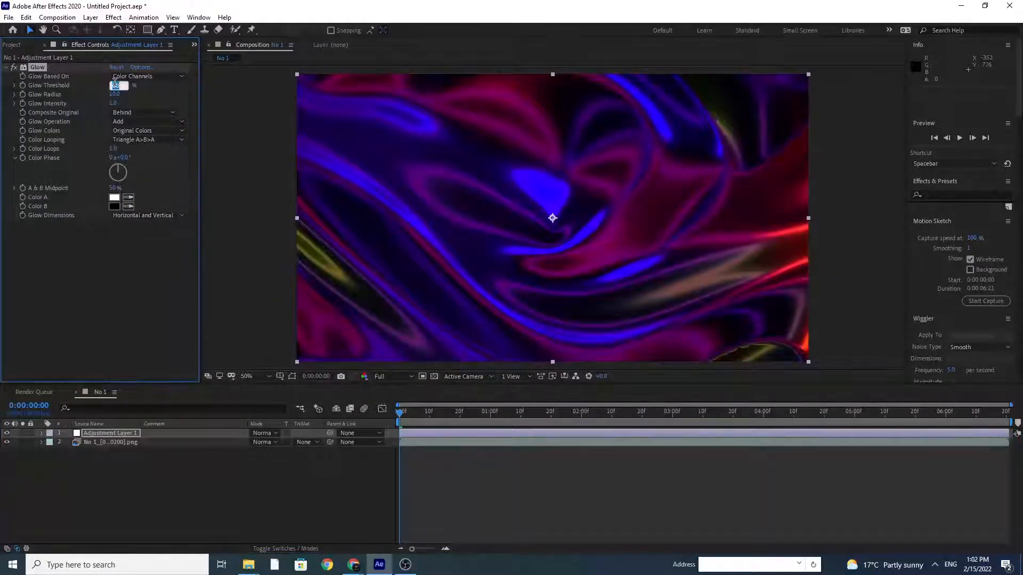
key(Return)
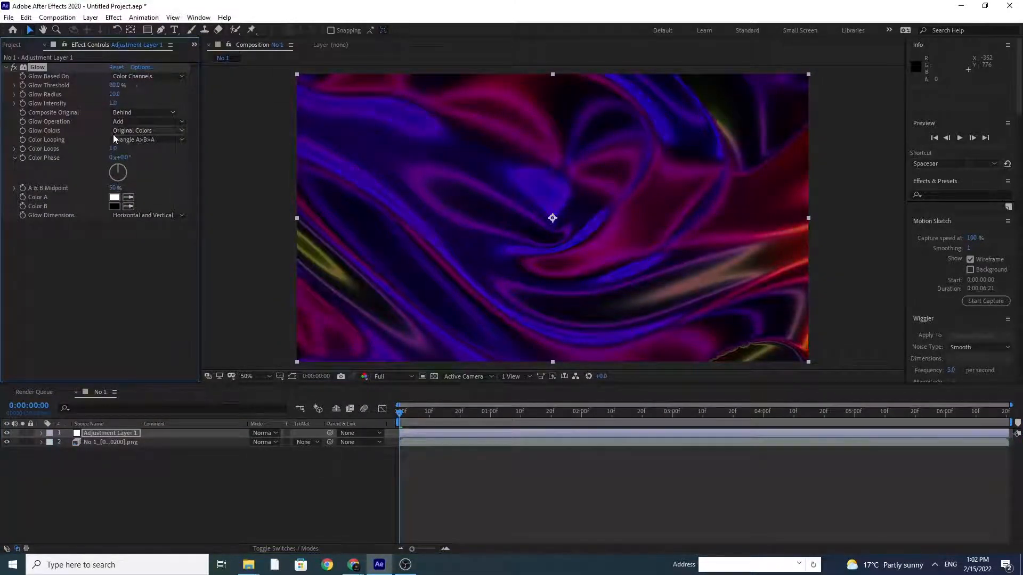
click(6, 68)
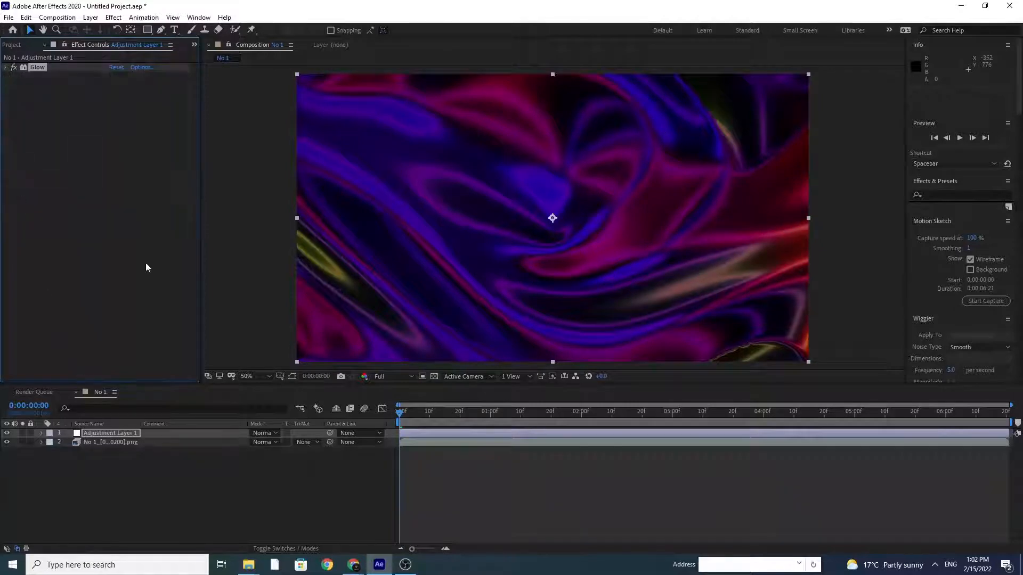
- Add a Curves effect to the adjustment layer and brighten the image by raising the RGB curve's shadows strongly and its highlights moderately
click(117, 19)
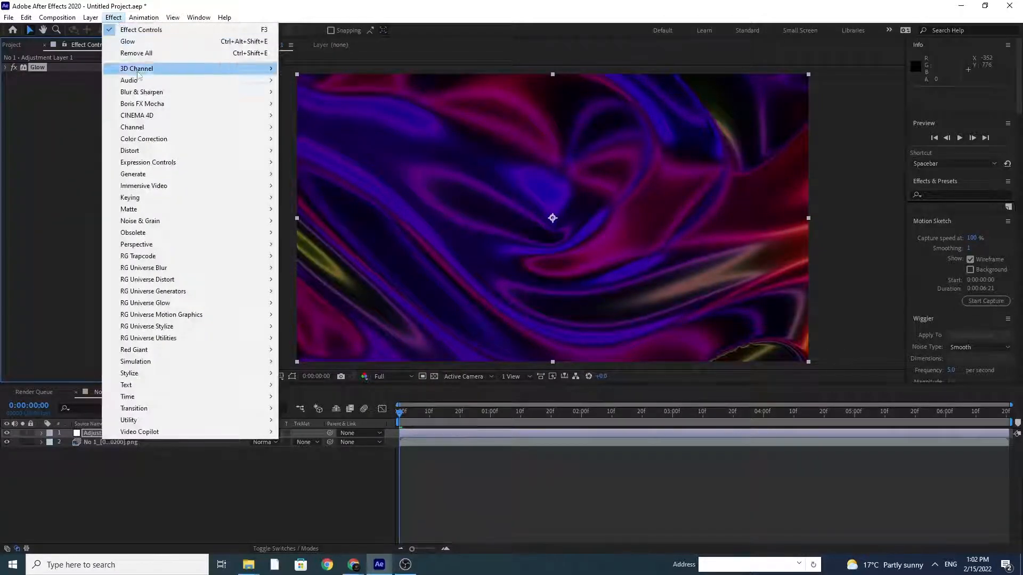
mouse_move(167, 167)
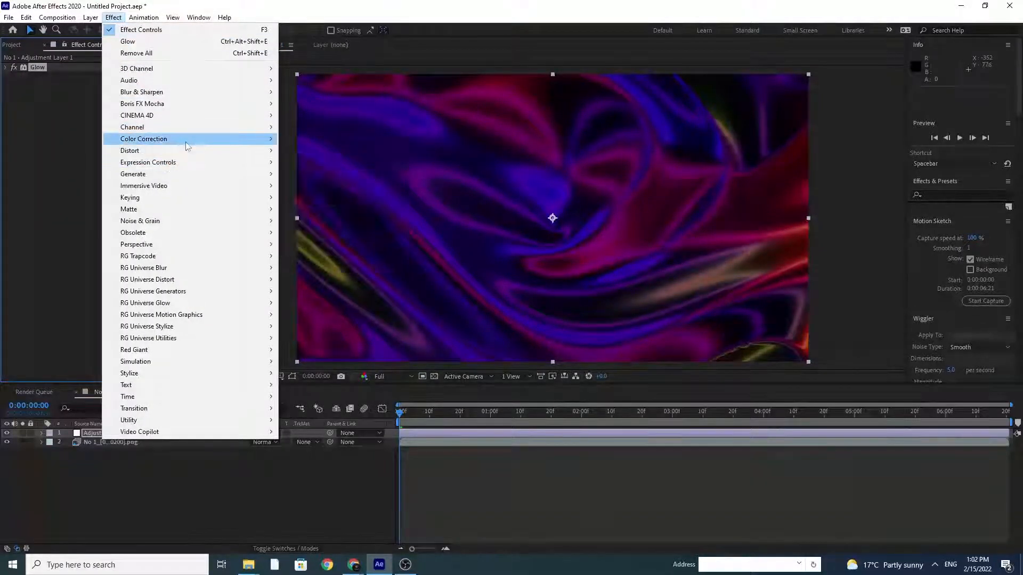
mouse_move(160, 139)
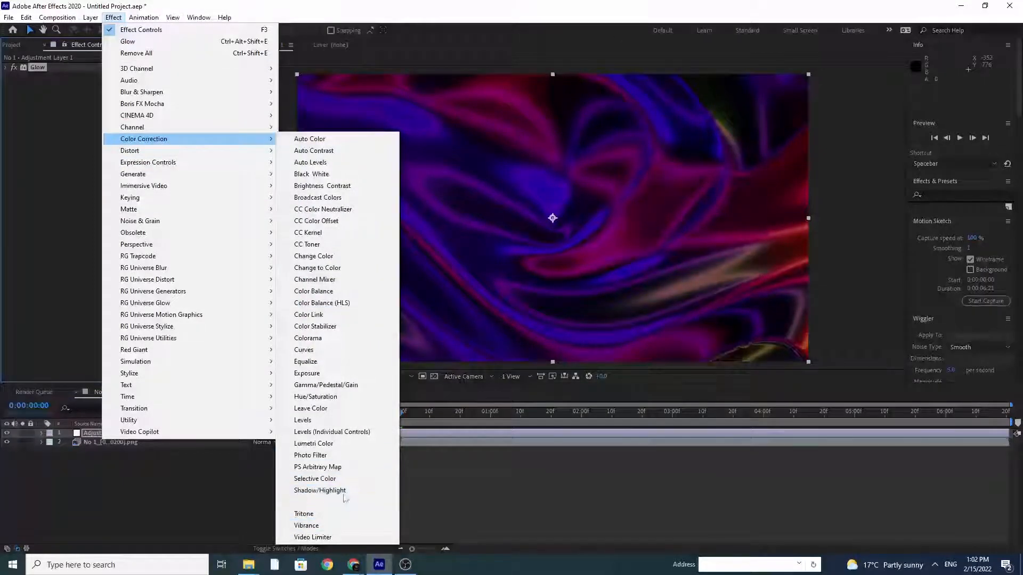
click(331, 351)
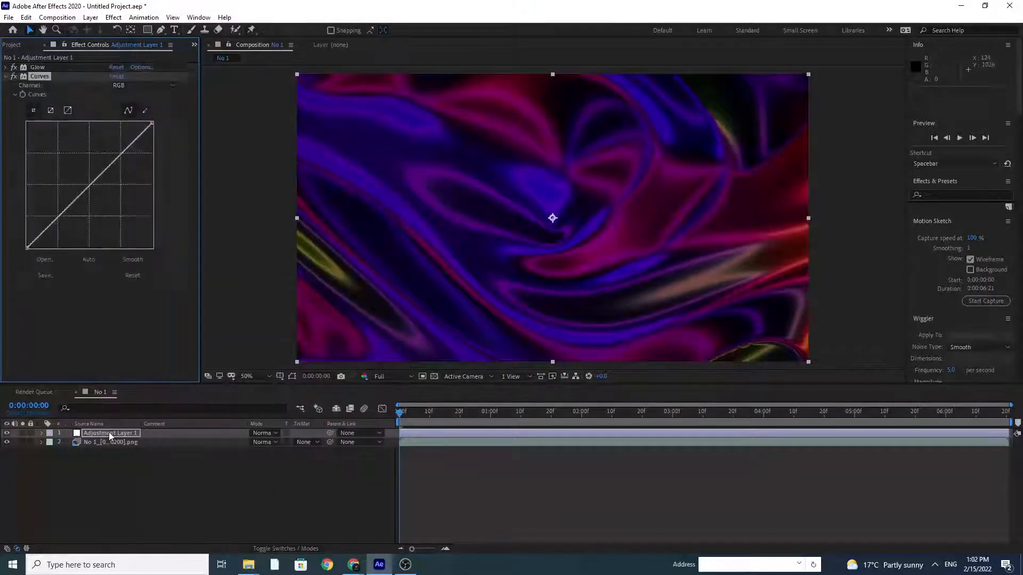
click(110, 434)
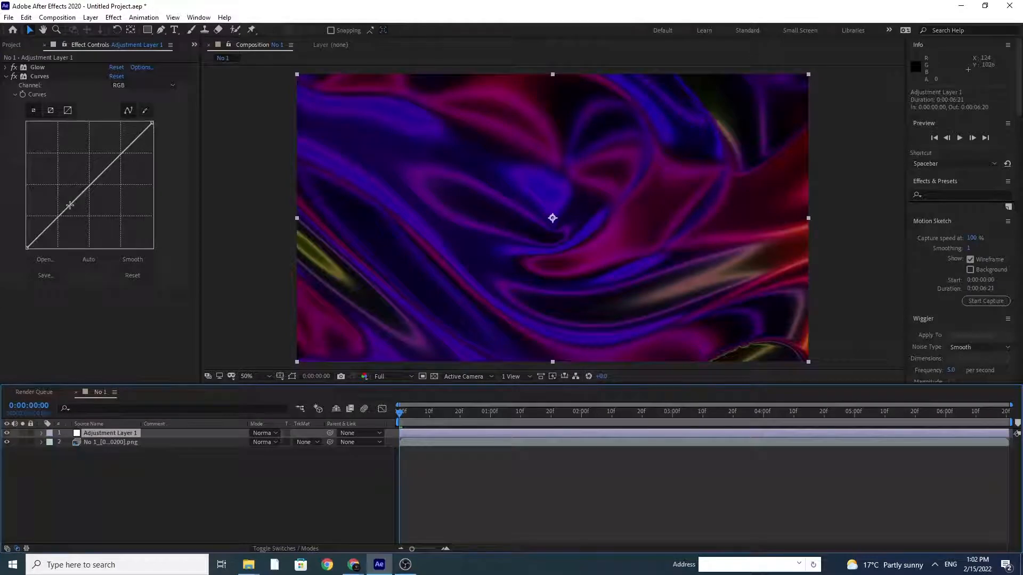
drag(69, 205, 46, 204)
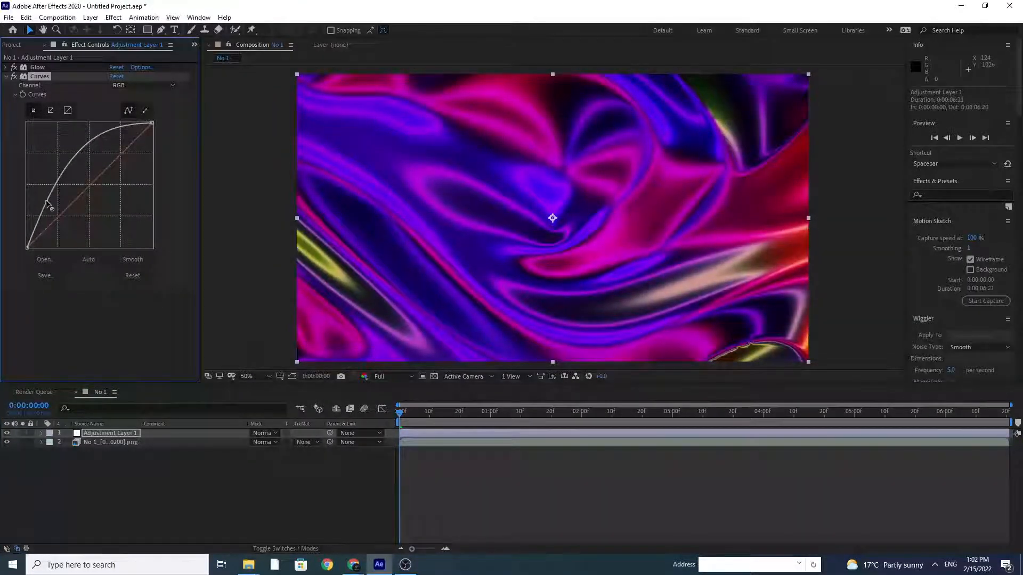
mouse_move(93, 138)
mouse_down()
mouse_move(116, 174)
mouse_move(103, 154)
mouse_up()
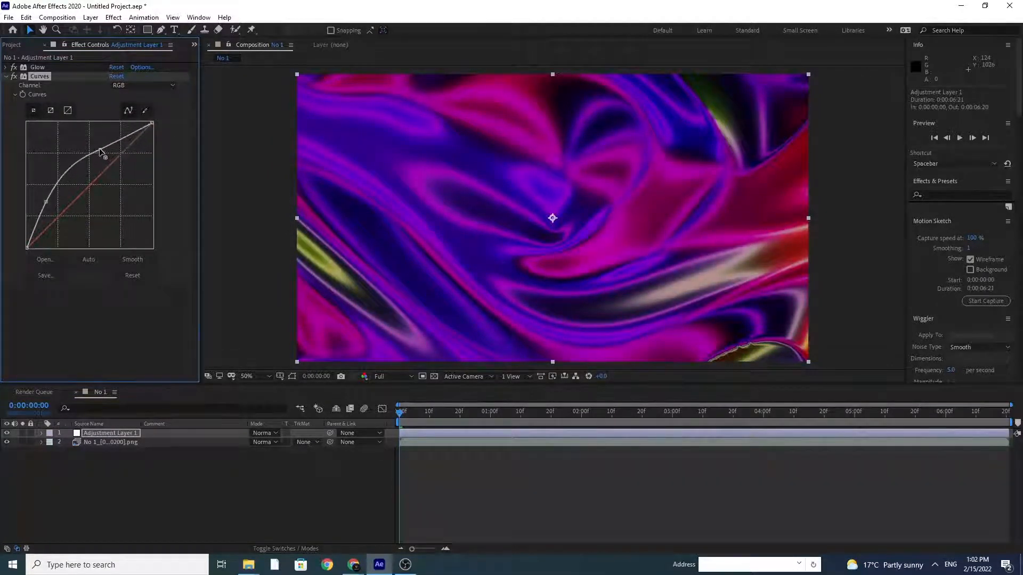
- Preview the composition from the first frame to check the glow and curves grading in motion
click(451, 478)
key(space)
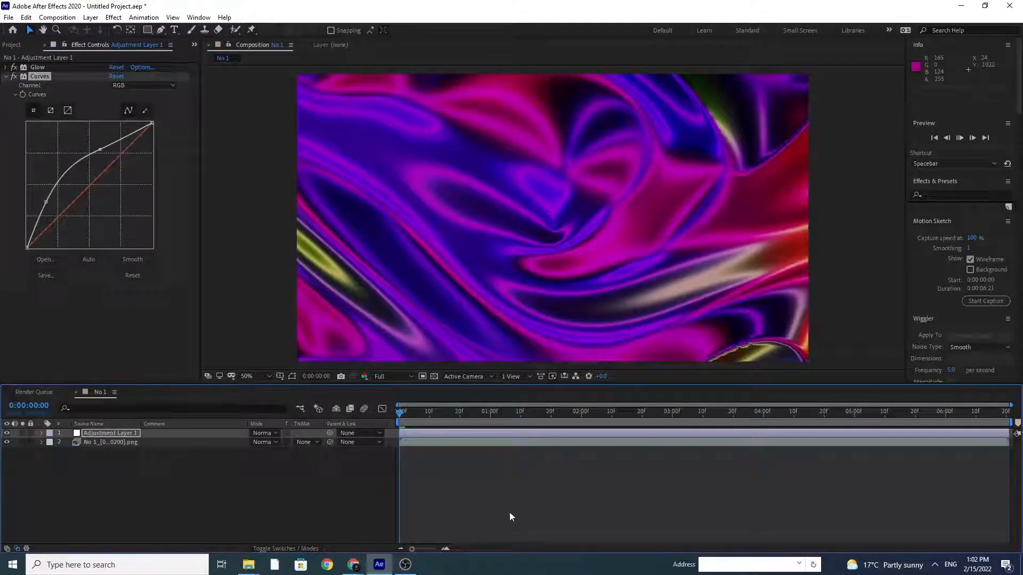